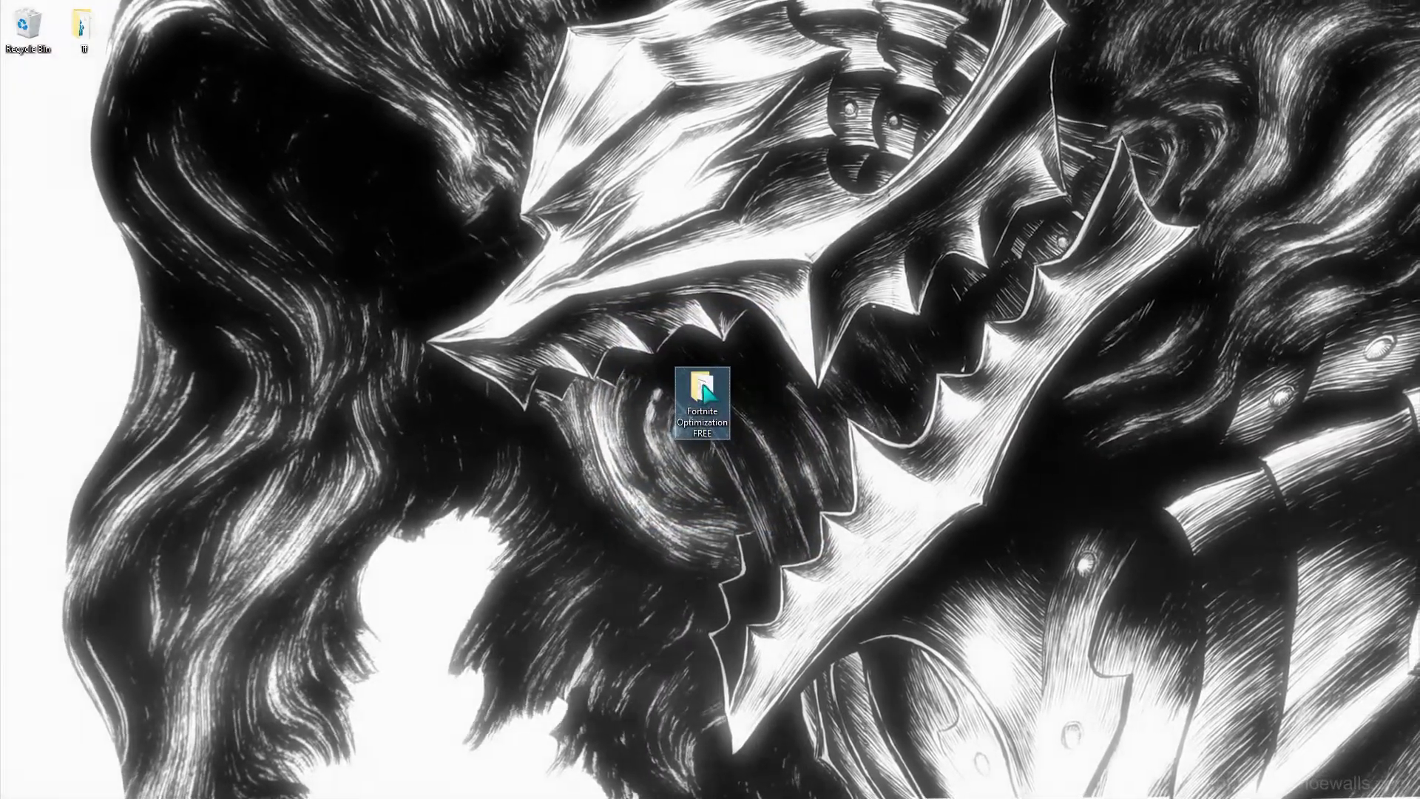
Open the Fortnite Optimization FREE folder on the desktop and run delete_mcupdate.bat as administrator
double_click(699, 399)
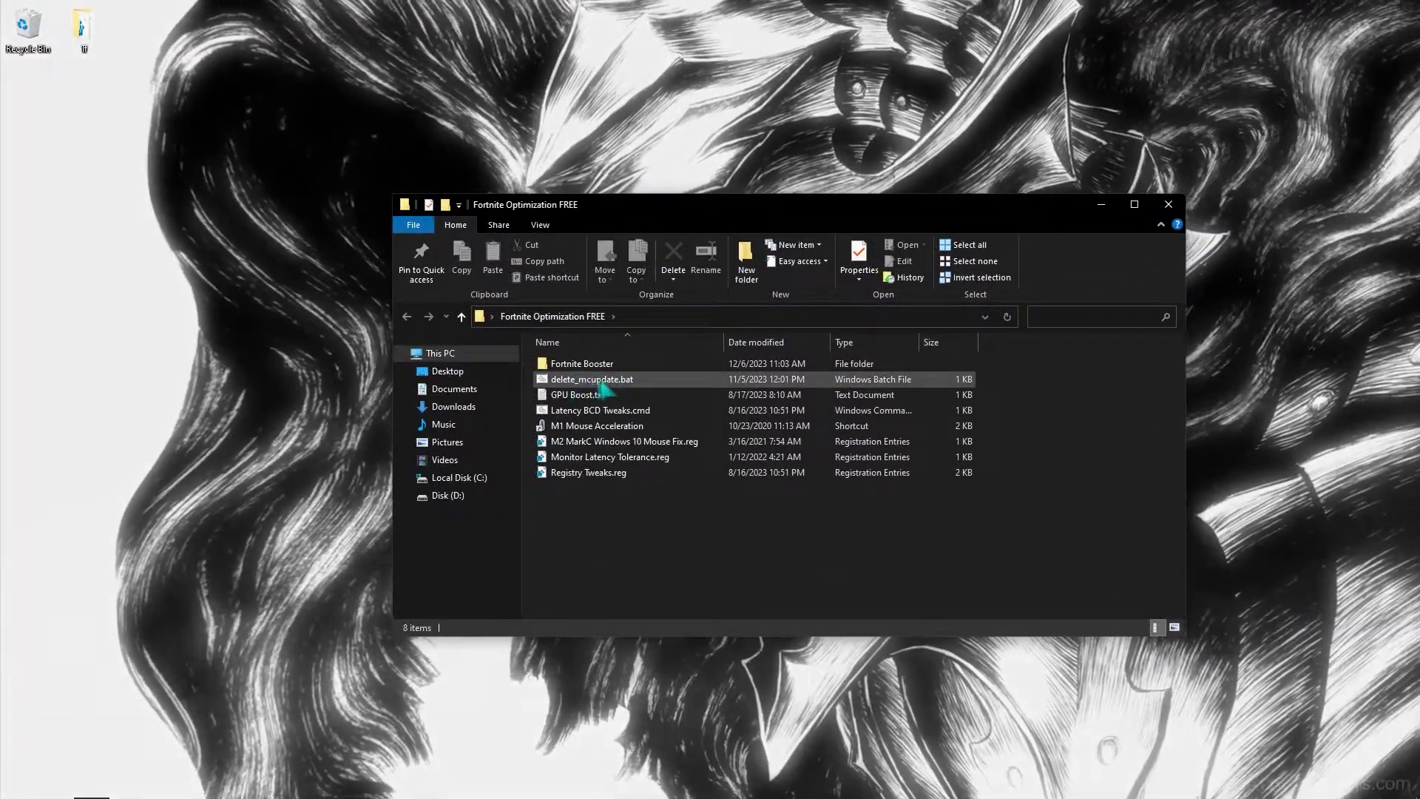
right_click(602, 387)
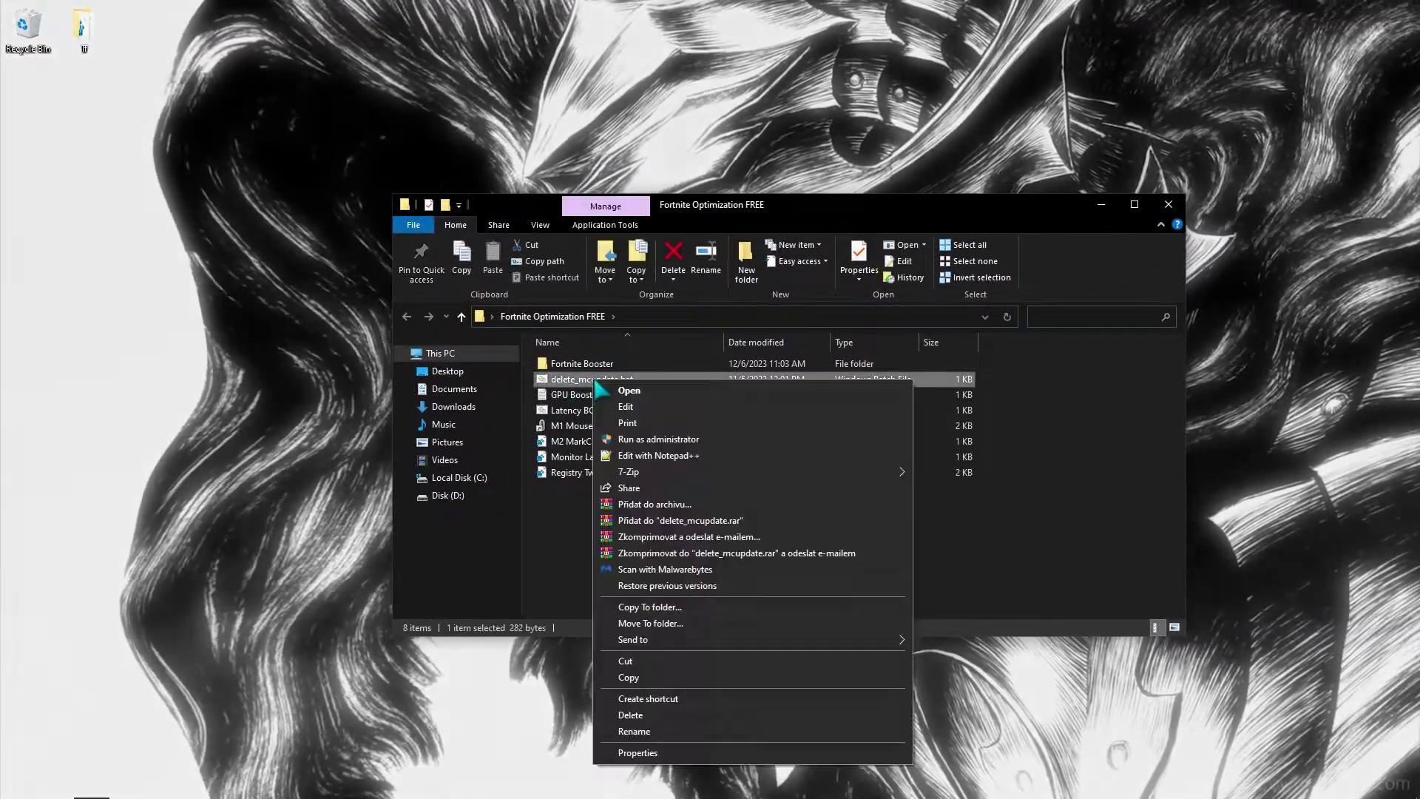
left_click(656, 440)
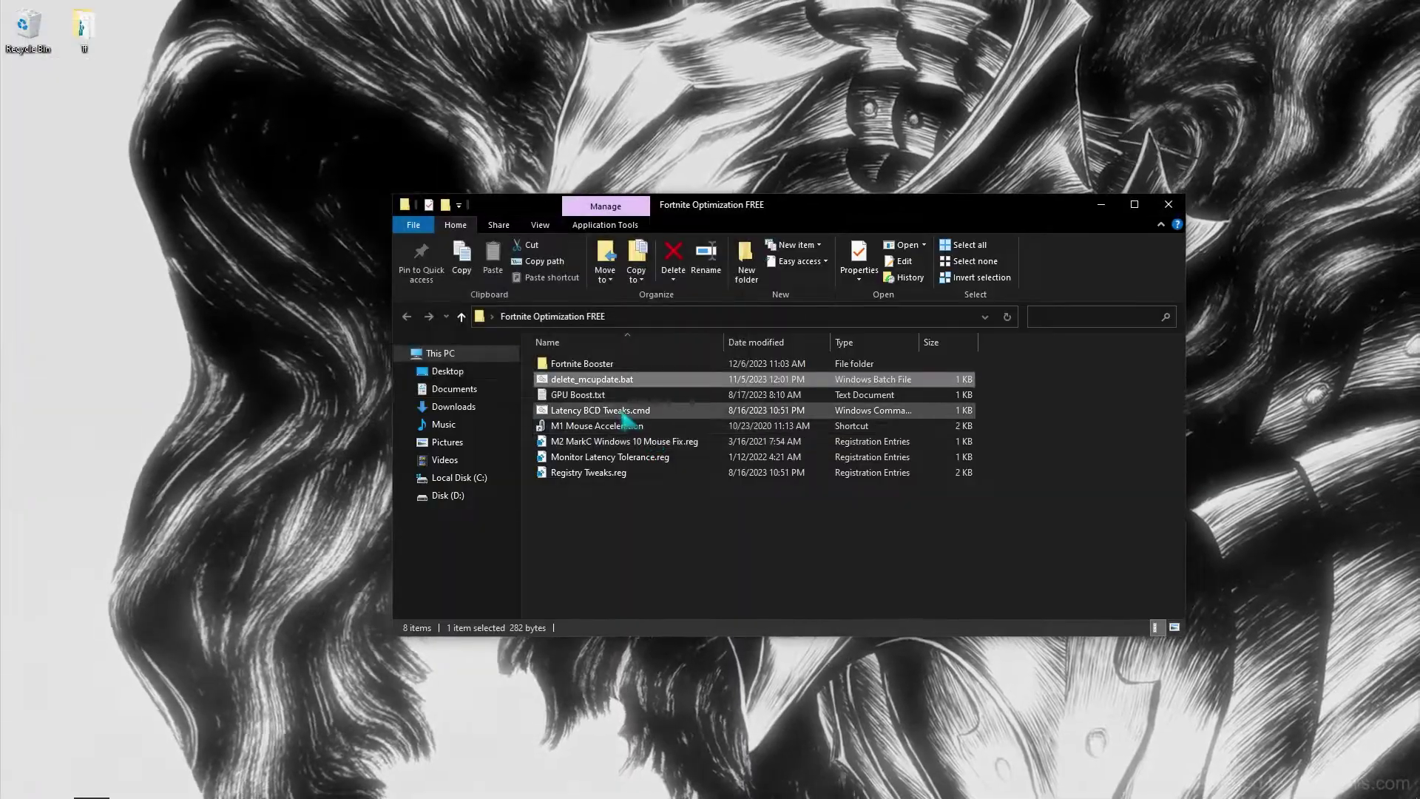
Open the GPU Boost.txt instructions beside the folder window and launch the Registry Editor with regedit
double_click(591, 396)
left_click_drag(699, 244, 772, 199)
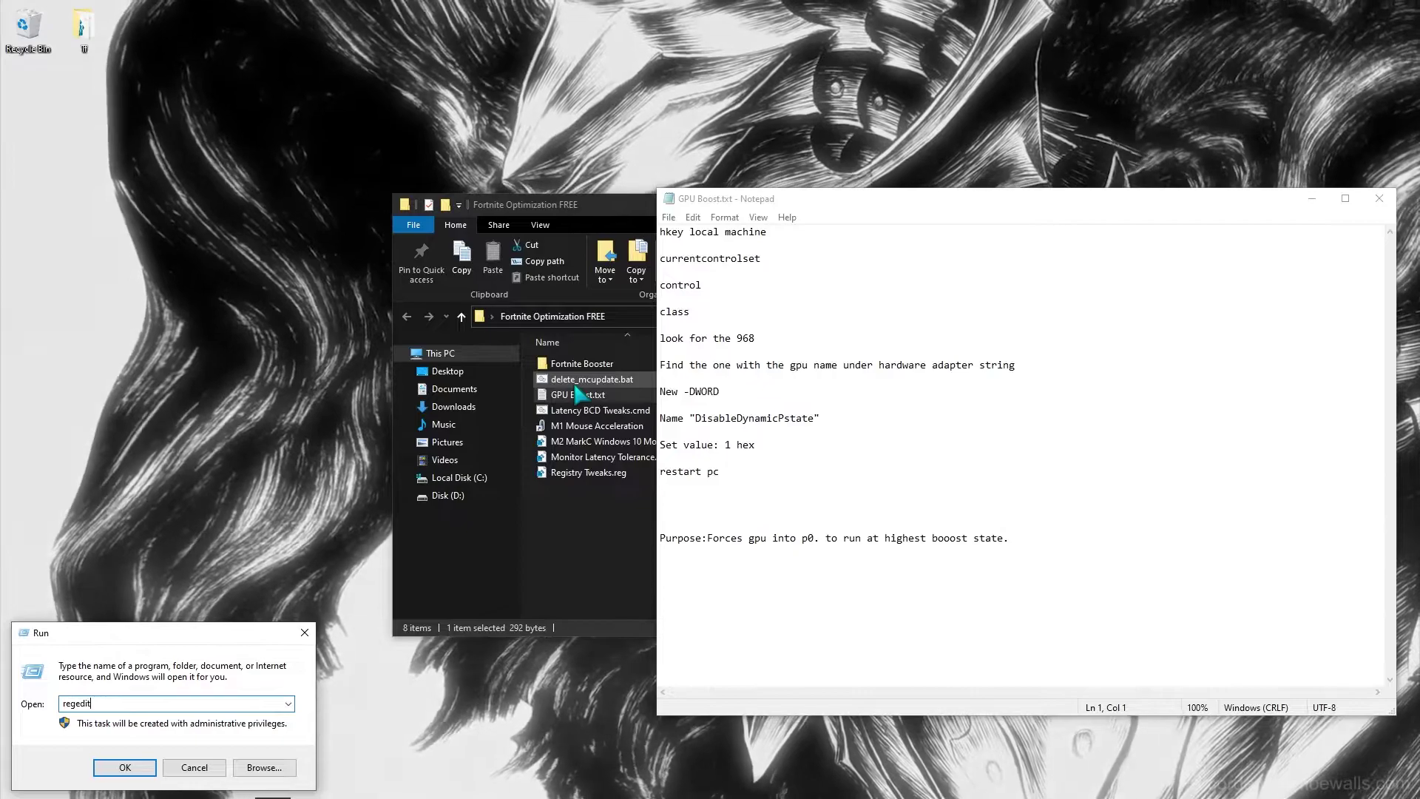
left_click(125, 768)
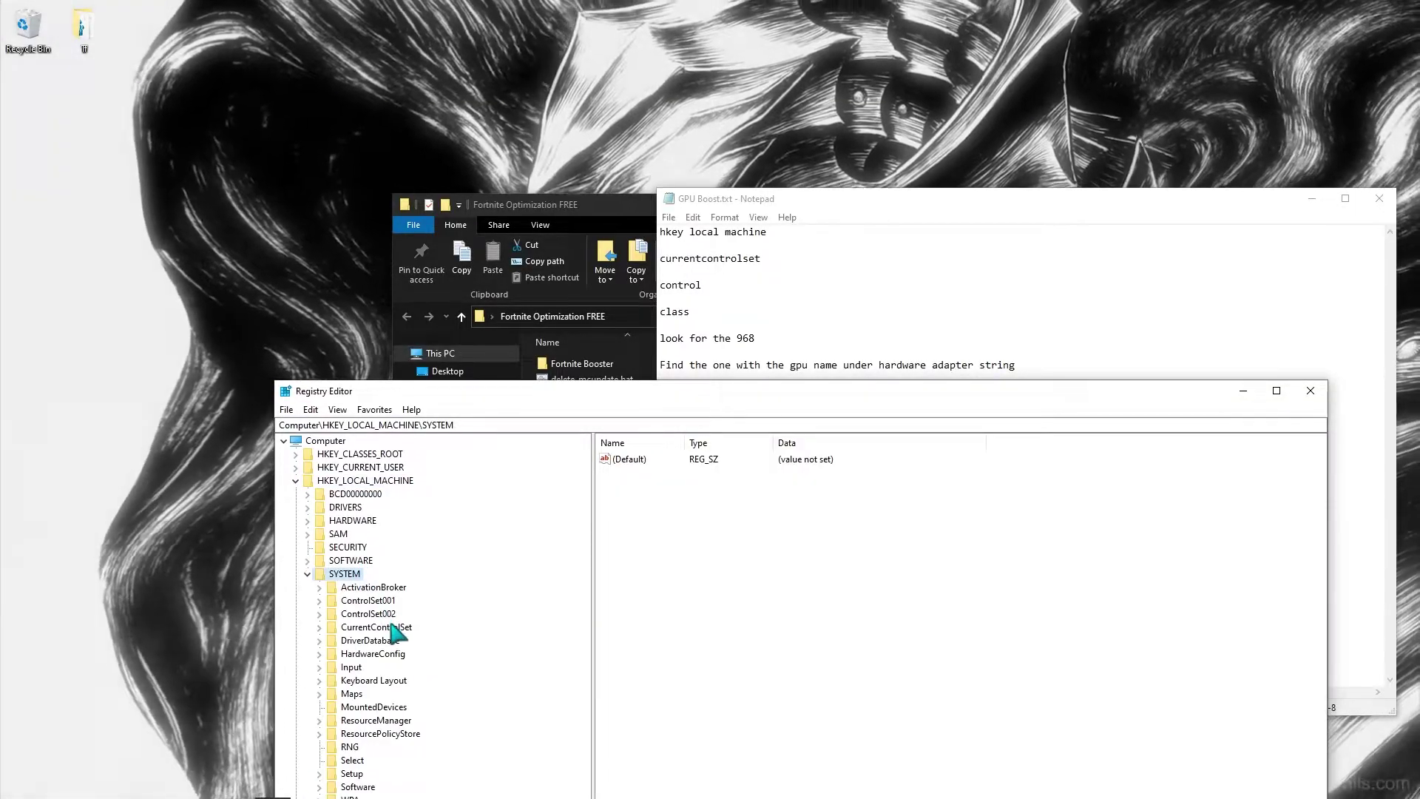
Expand the registry tree to HKEY_LOCAL_MACHINE\SYSTEM\CurrentControlSet\Control\Class
double_click(368, 641)
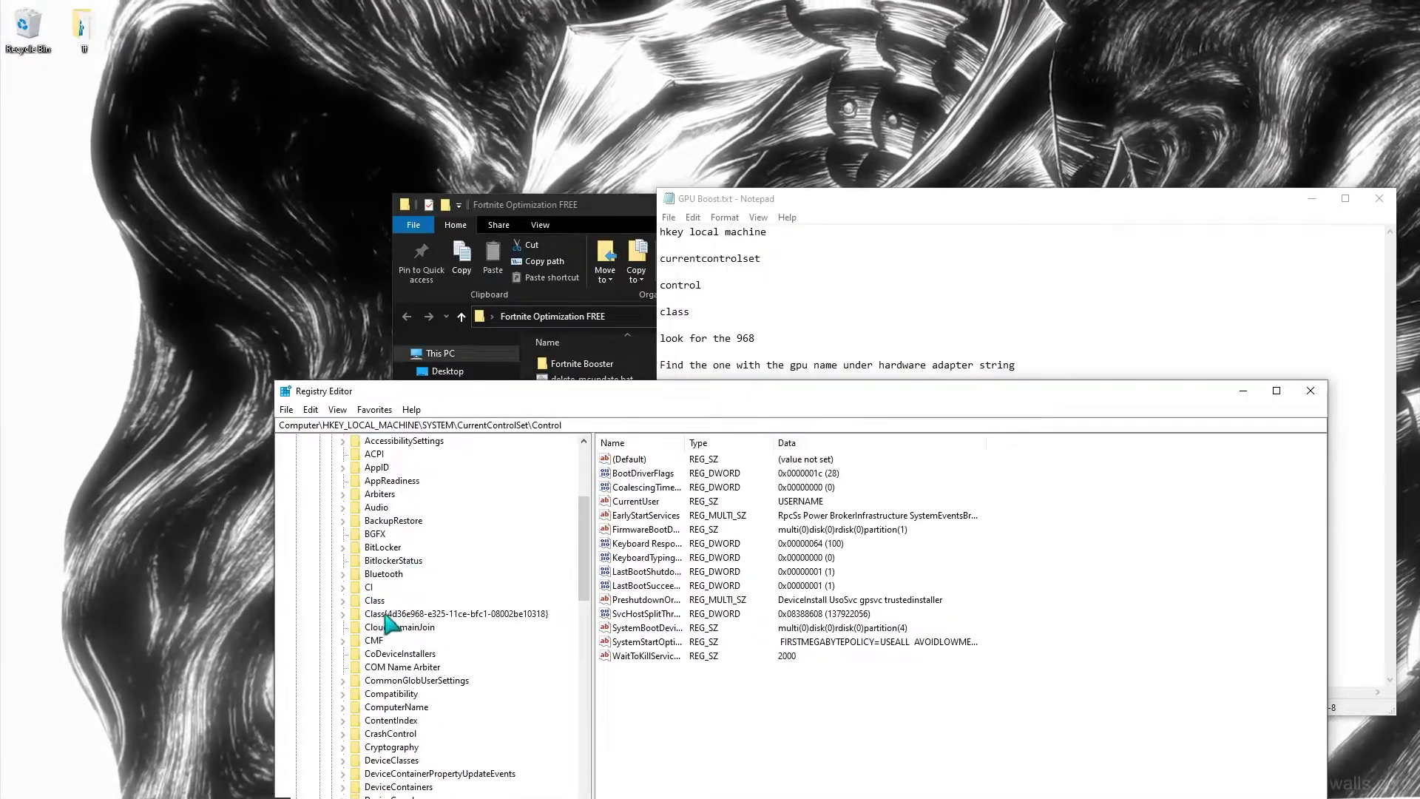
left_click(375, 601)
double_click(374, 602)
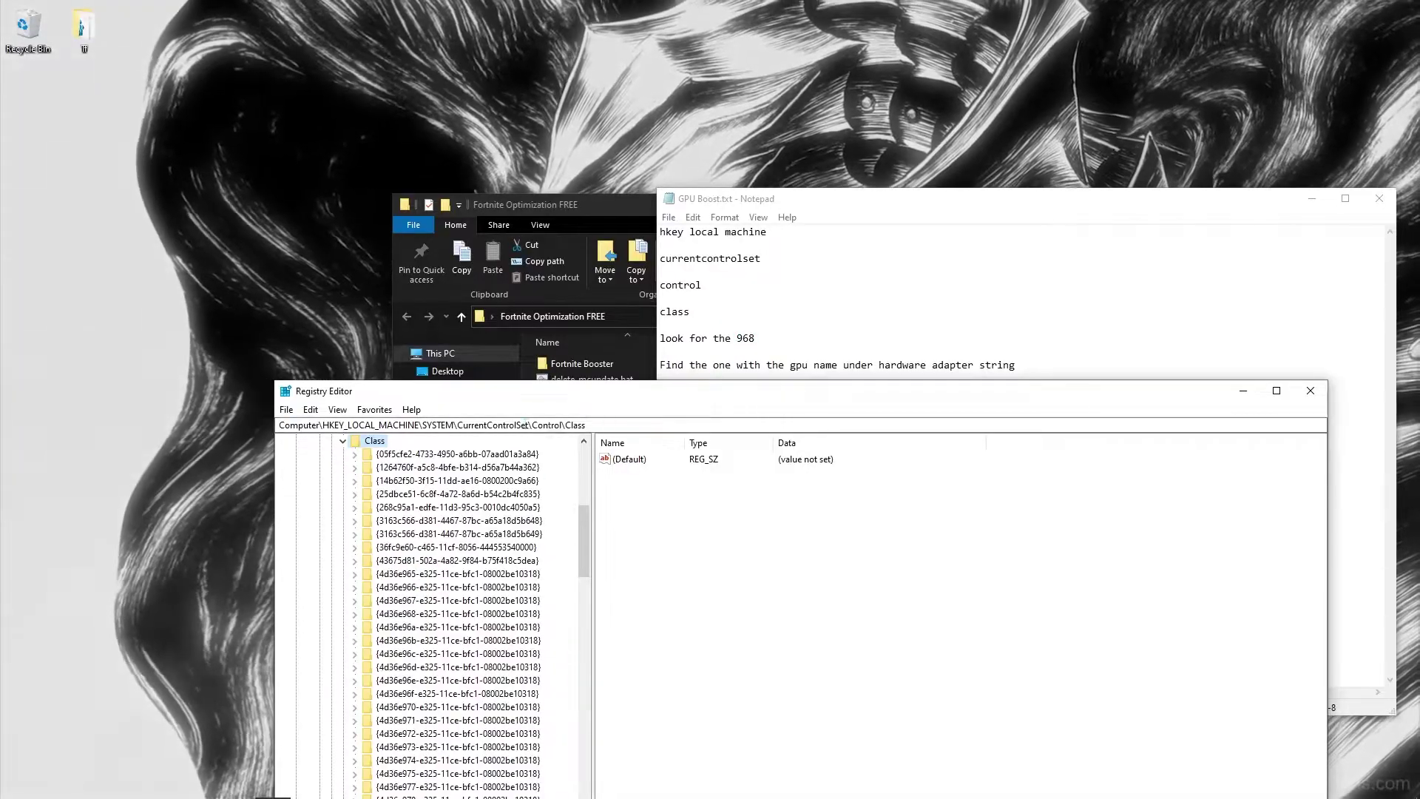
Find the Class subkey containing 968 and open its 0000 subkey
key("ctrl+f")
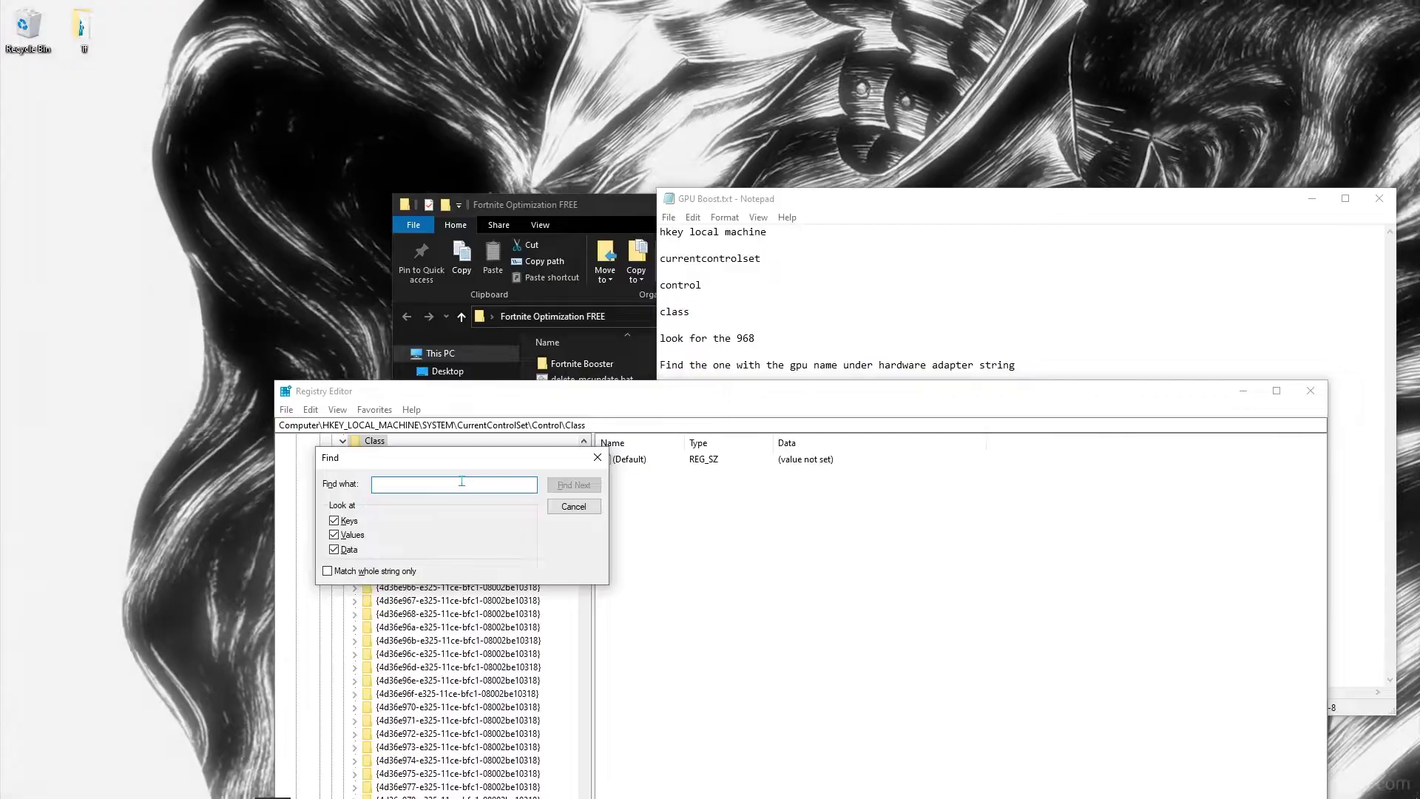
type("968")
key("Return")
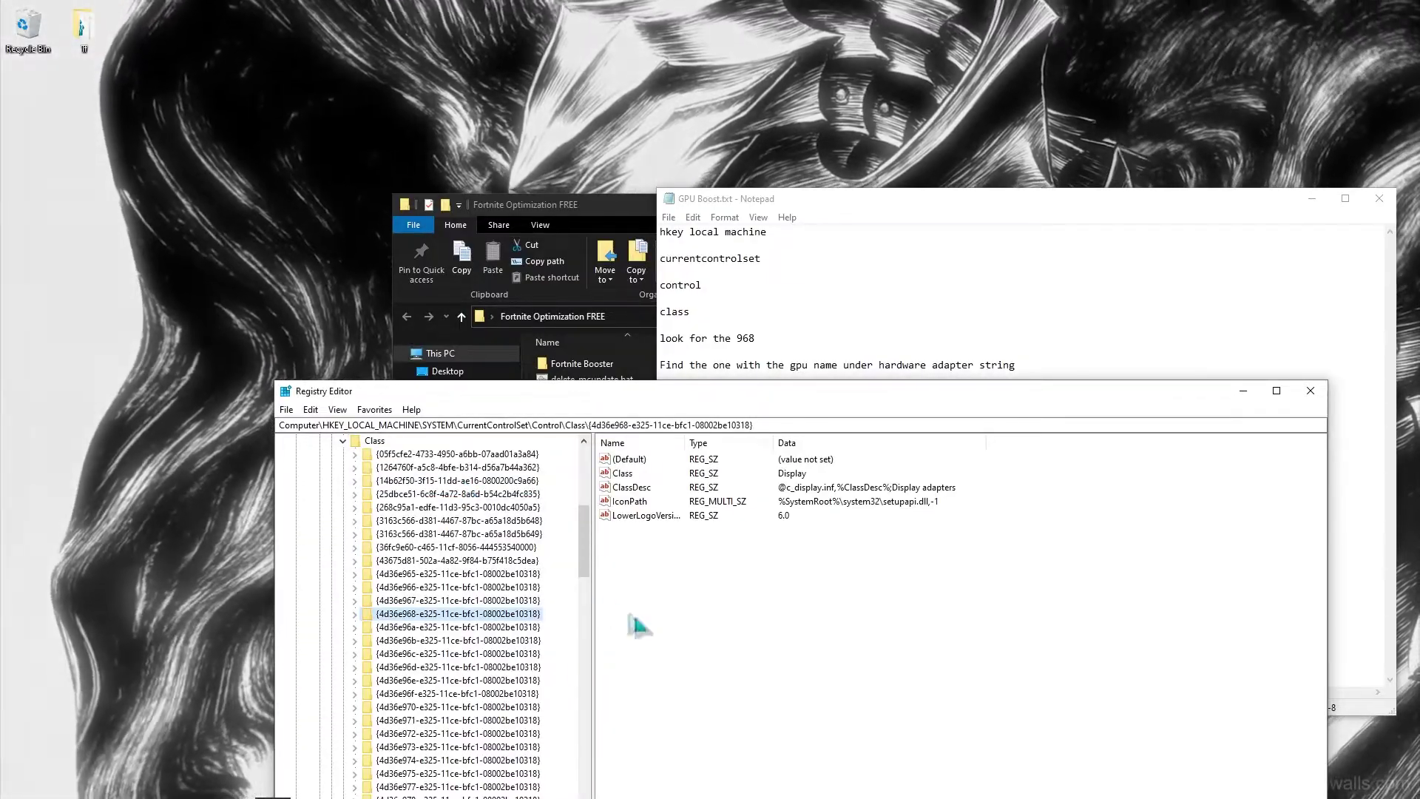
left_click(355, 614)
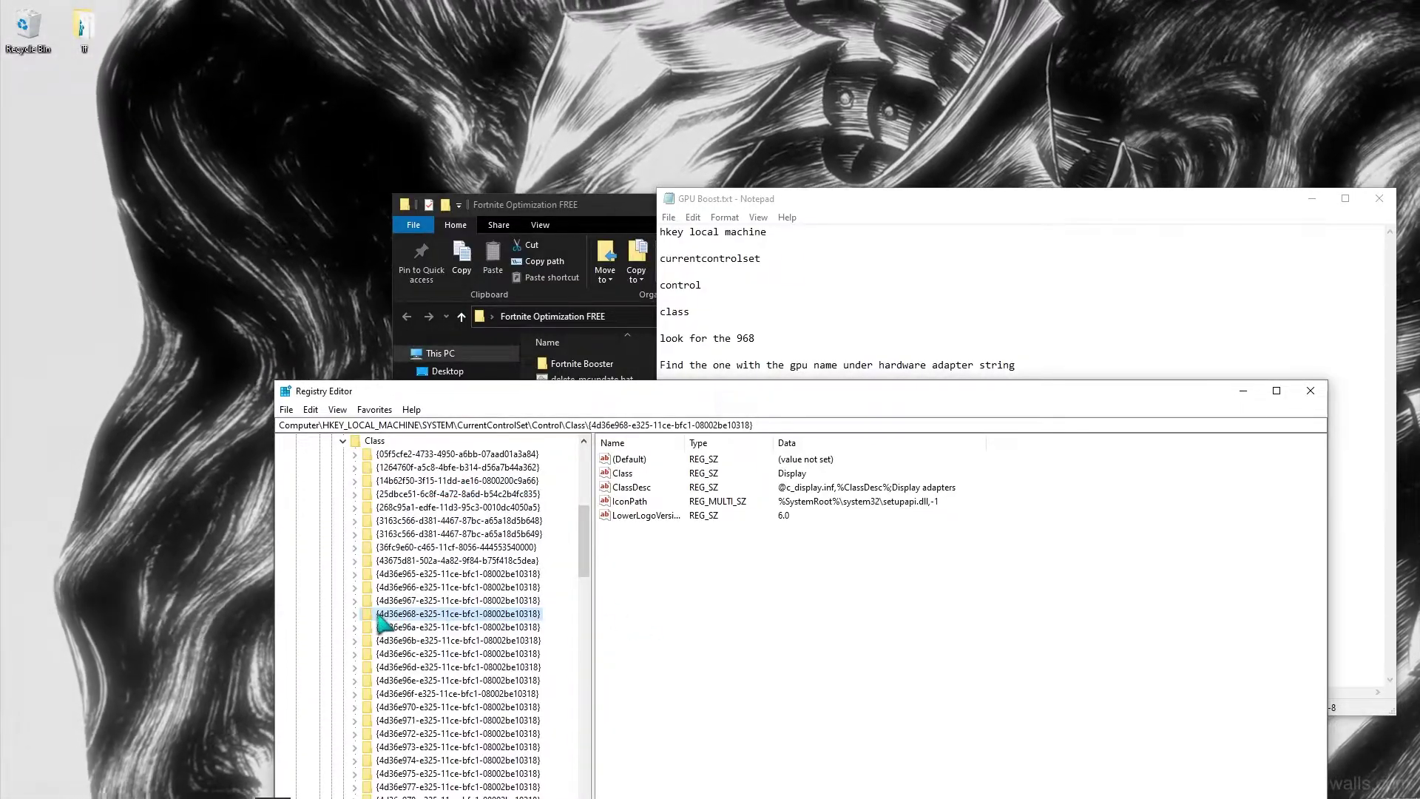
left_click(398, 628)
left_click_drag(753, 397, 774, 473)
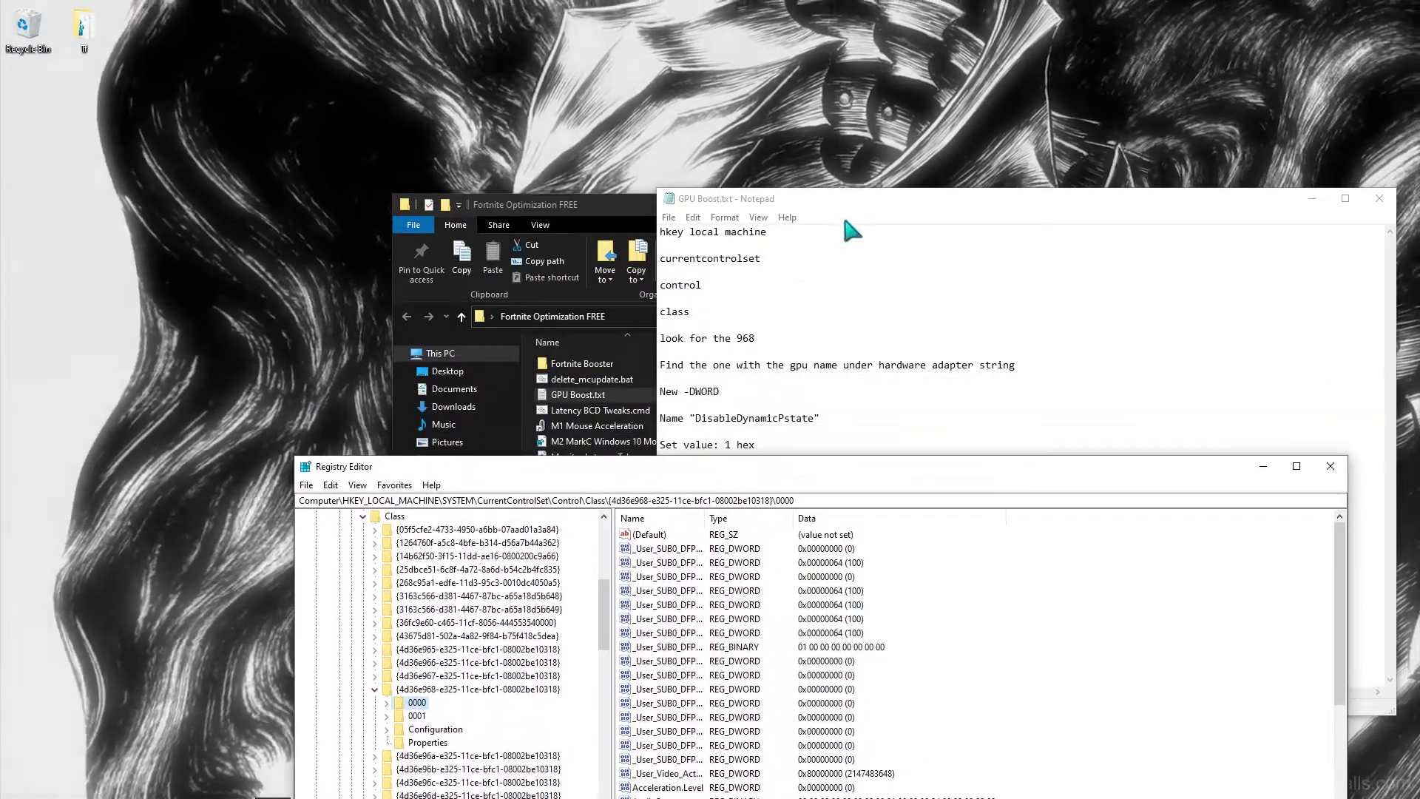
Create a new DWORD value in the 0000 key, named DisableDynamicPstate as given in the GPU Boost.txt notes
left_click(842, 210)
left_click_drag(868, 194, 718, 55)
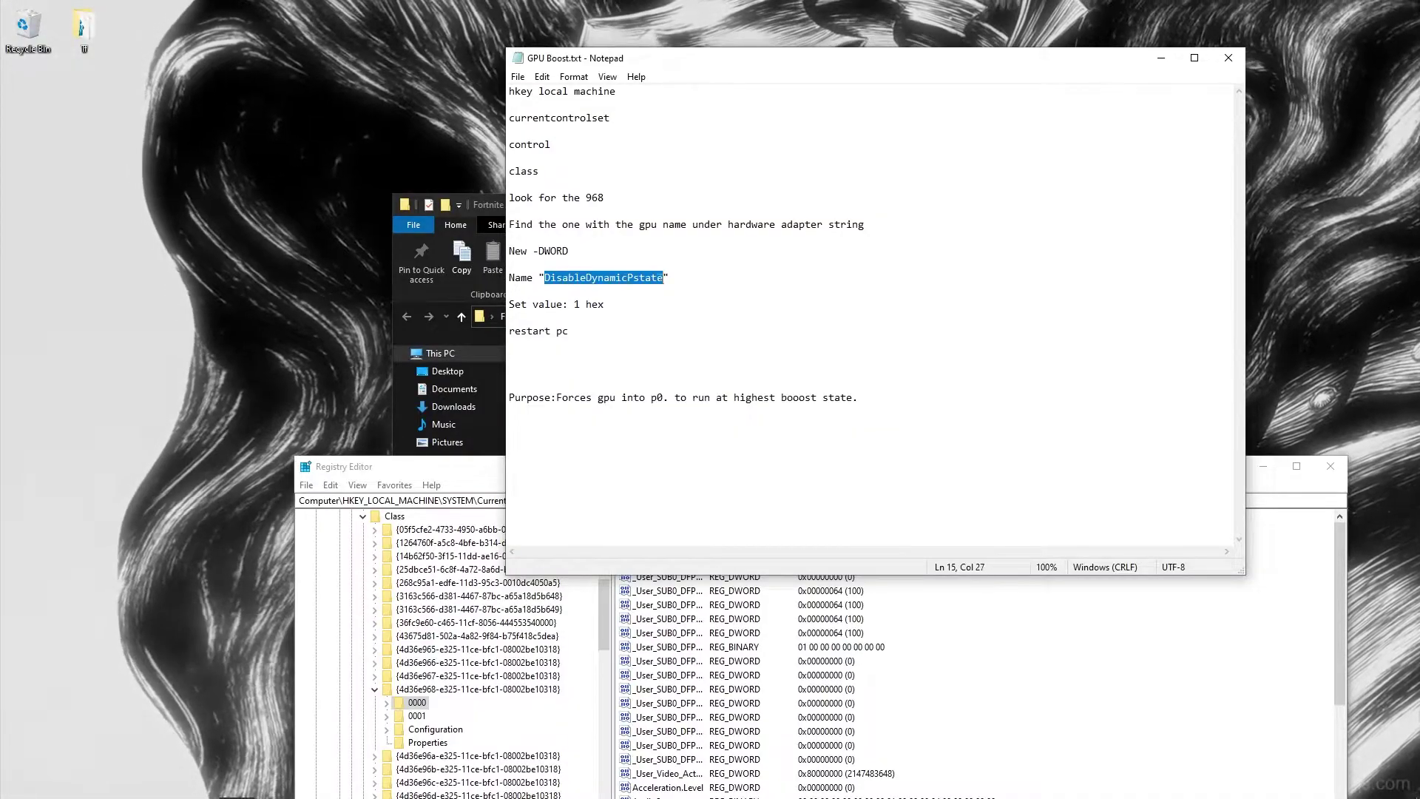
left_click(950, 628)
left_click_drag(779, 481, 694, 375)
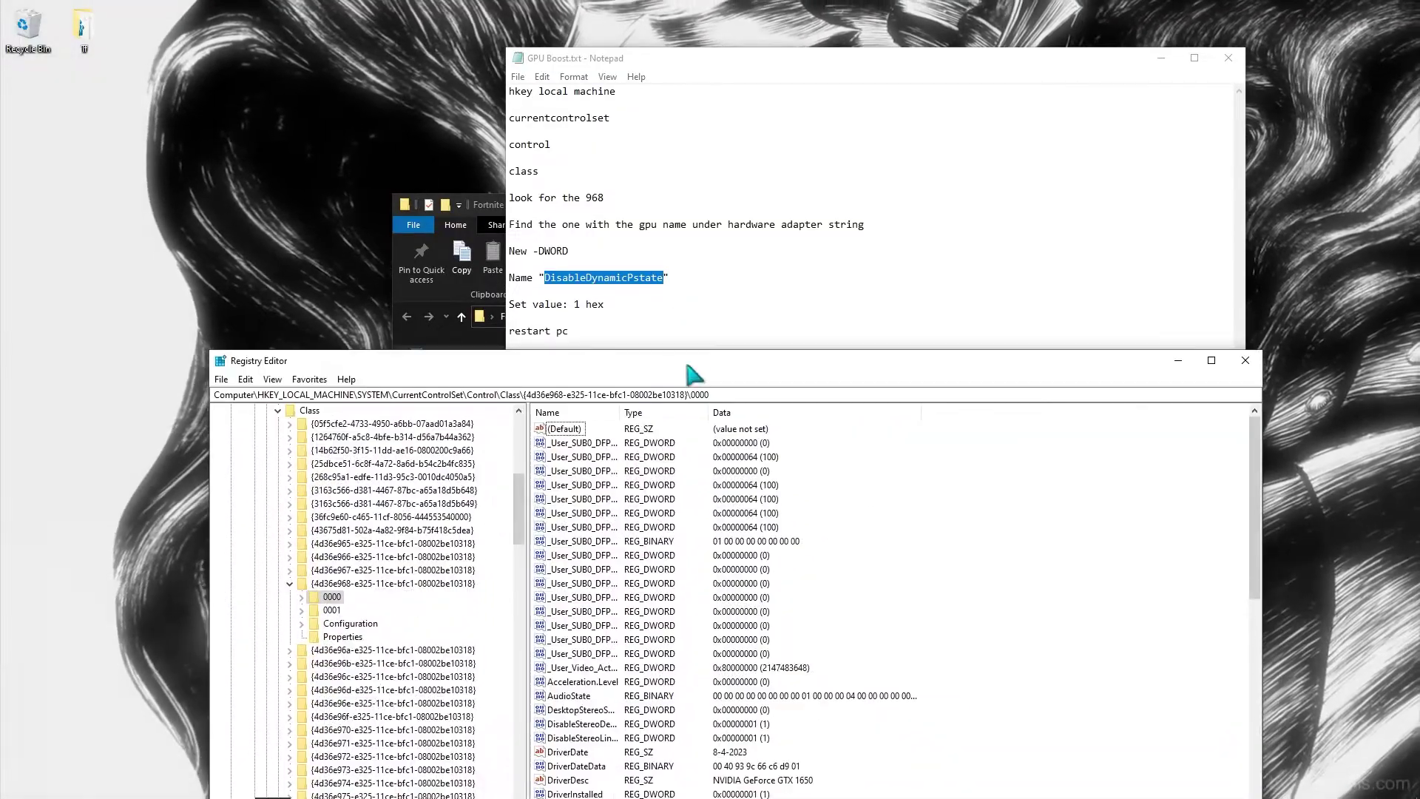
right_click(844, 501)
mouse_move(854, 509)
left_click(990, 564)
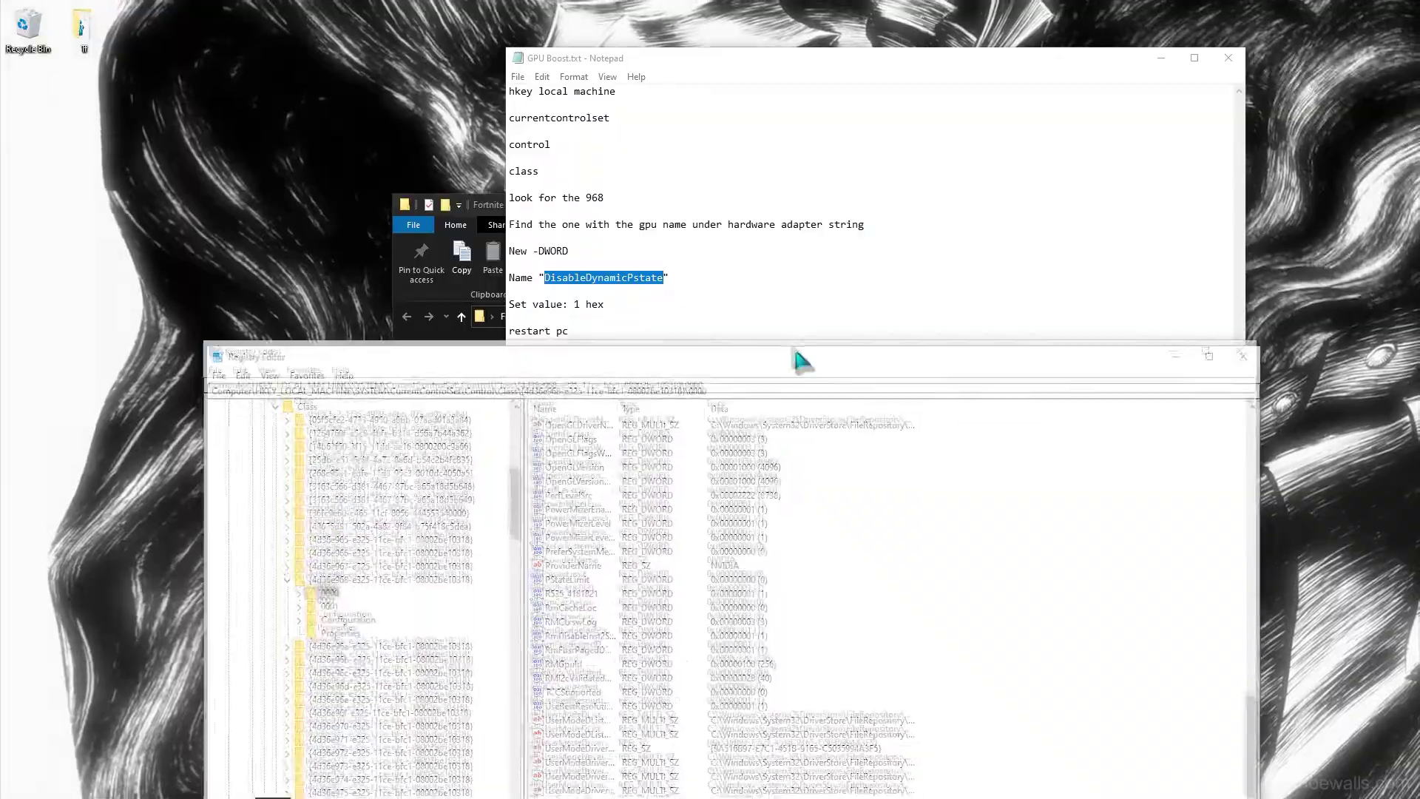
left_click_drag(795, 360, 664, 154)
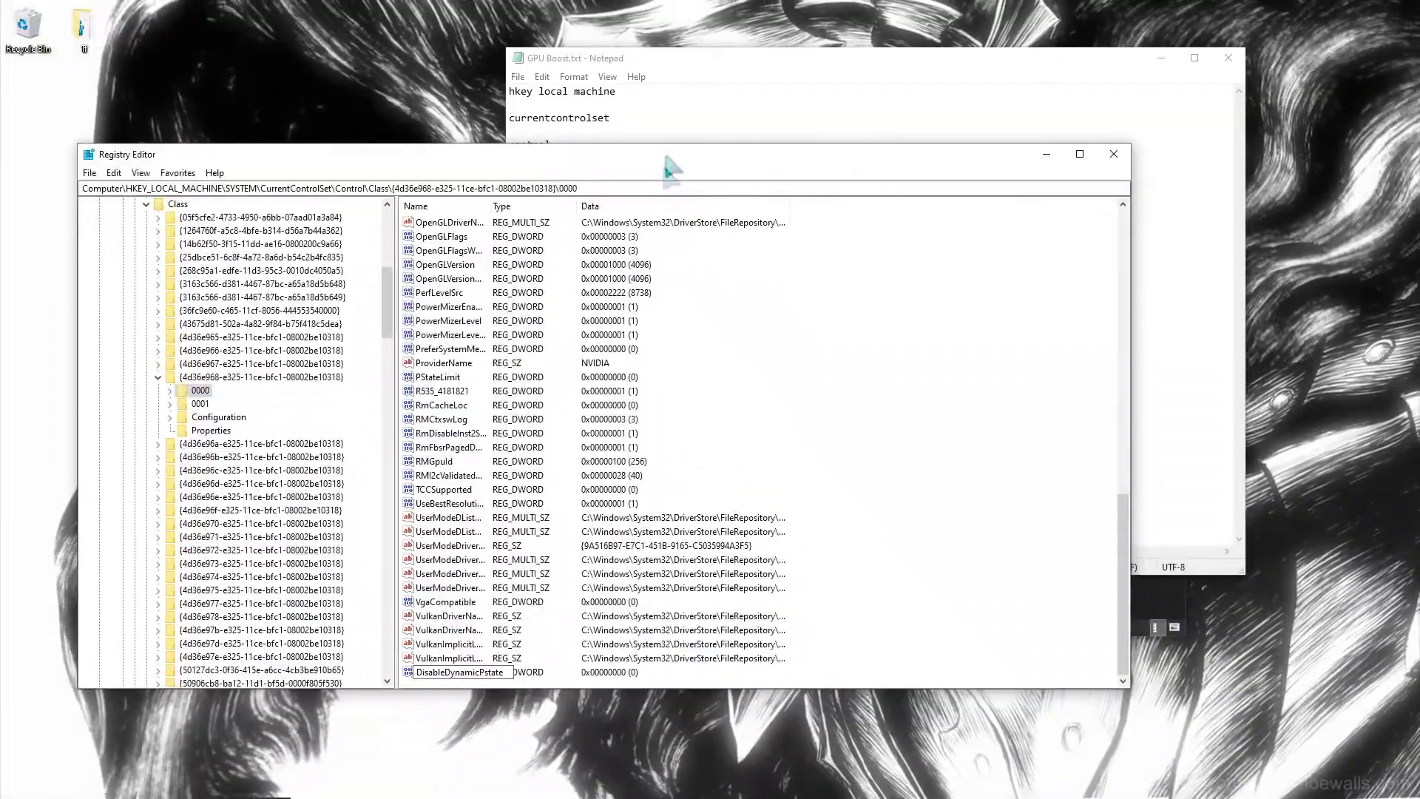
Set the DisableDynamicPstate value data to 1 in hexadecimal
double_click(509, 675)
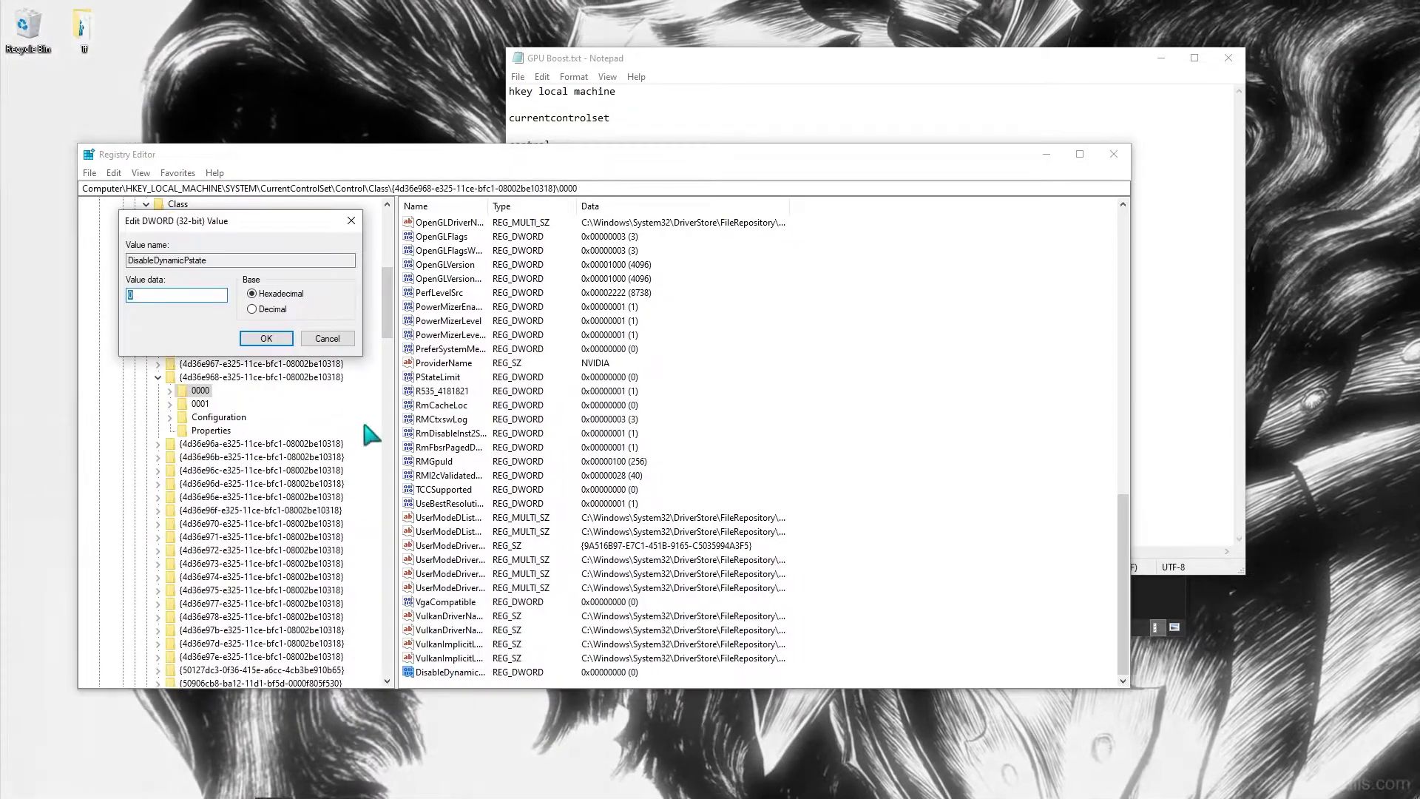
type("1")
key("Return")
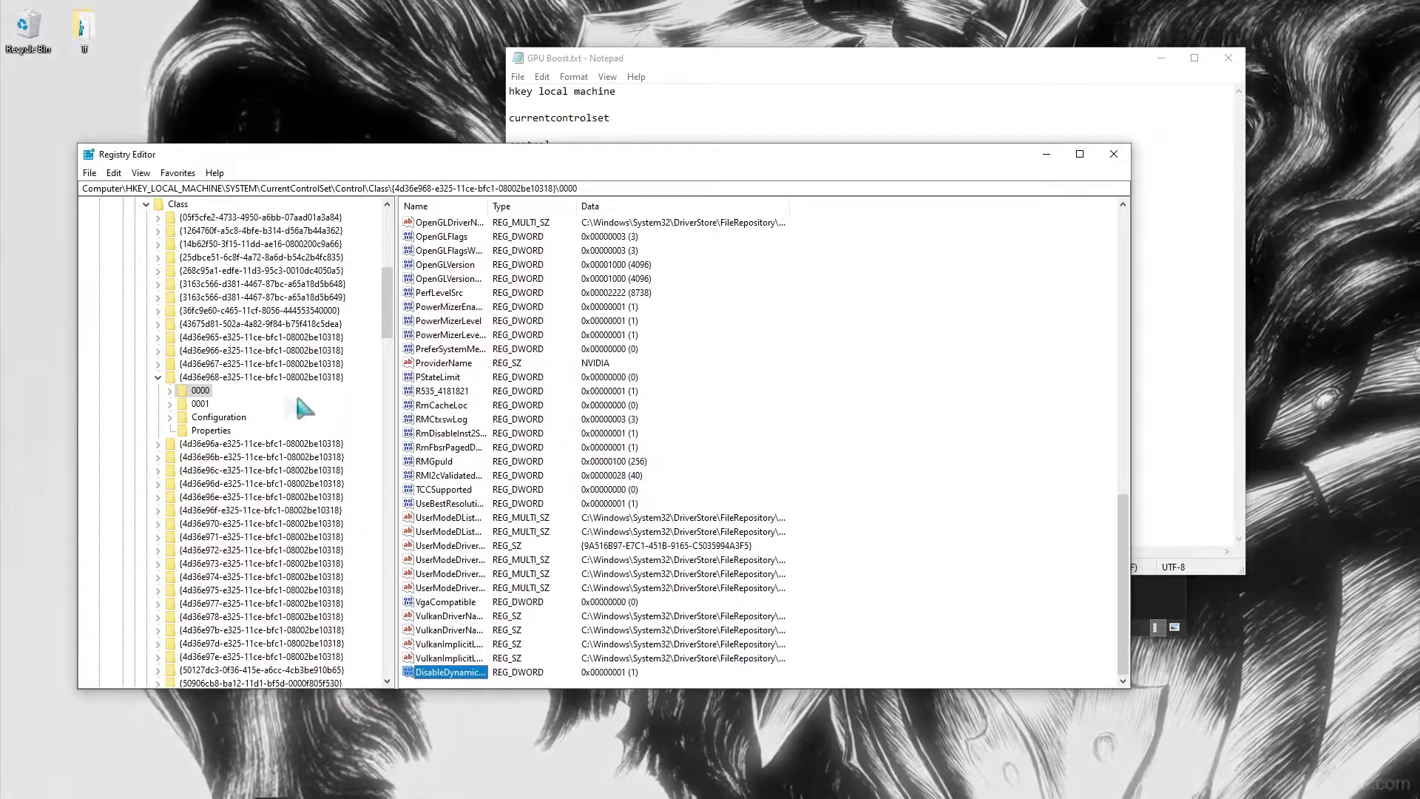
Check the adapter entries in the 0001 and 0000 subkeys, then close the Registry Editor and GPU Boost.txt
left_click(205, 404)
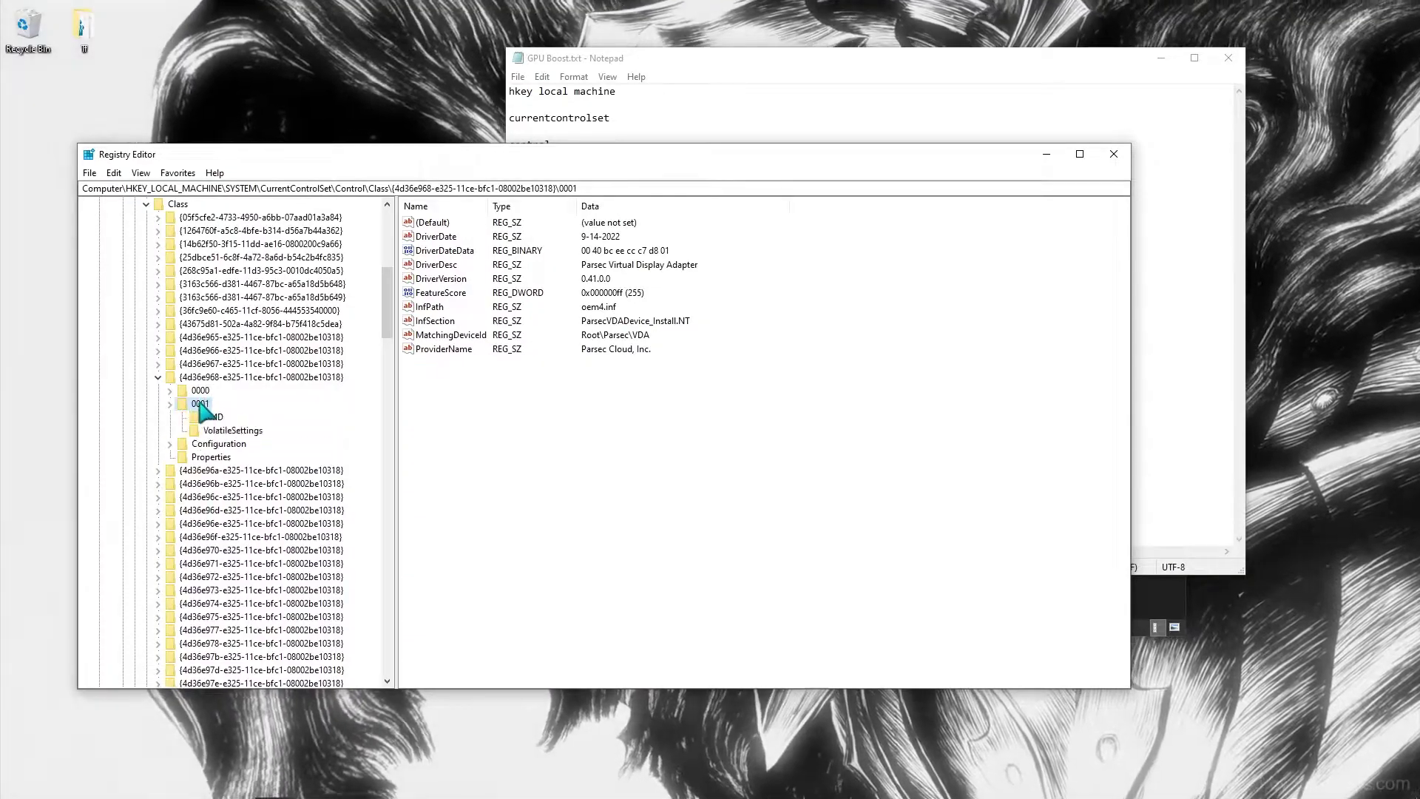
double_click(201, 404)
double_click(200, 390)
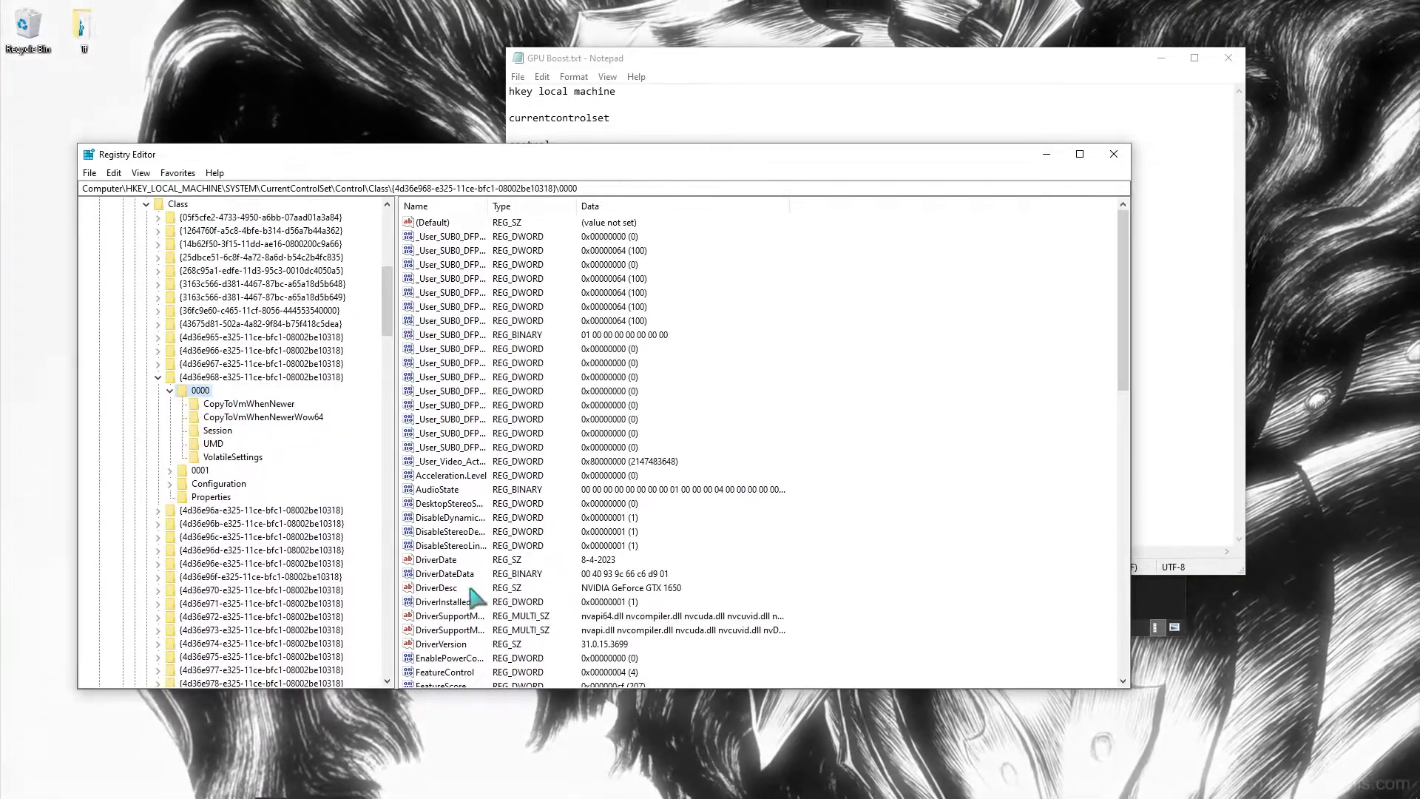
scroll(469, 580, "down", 10)
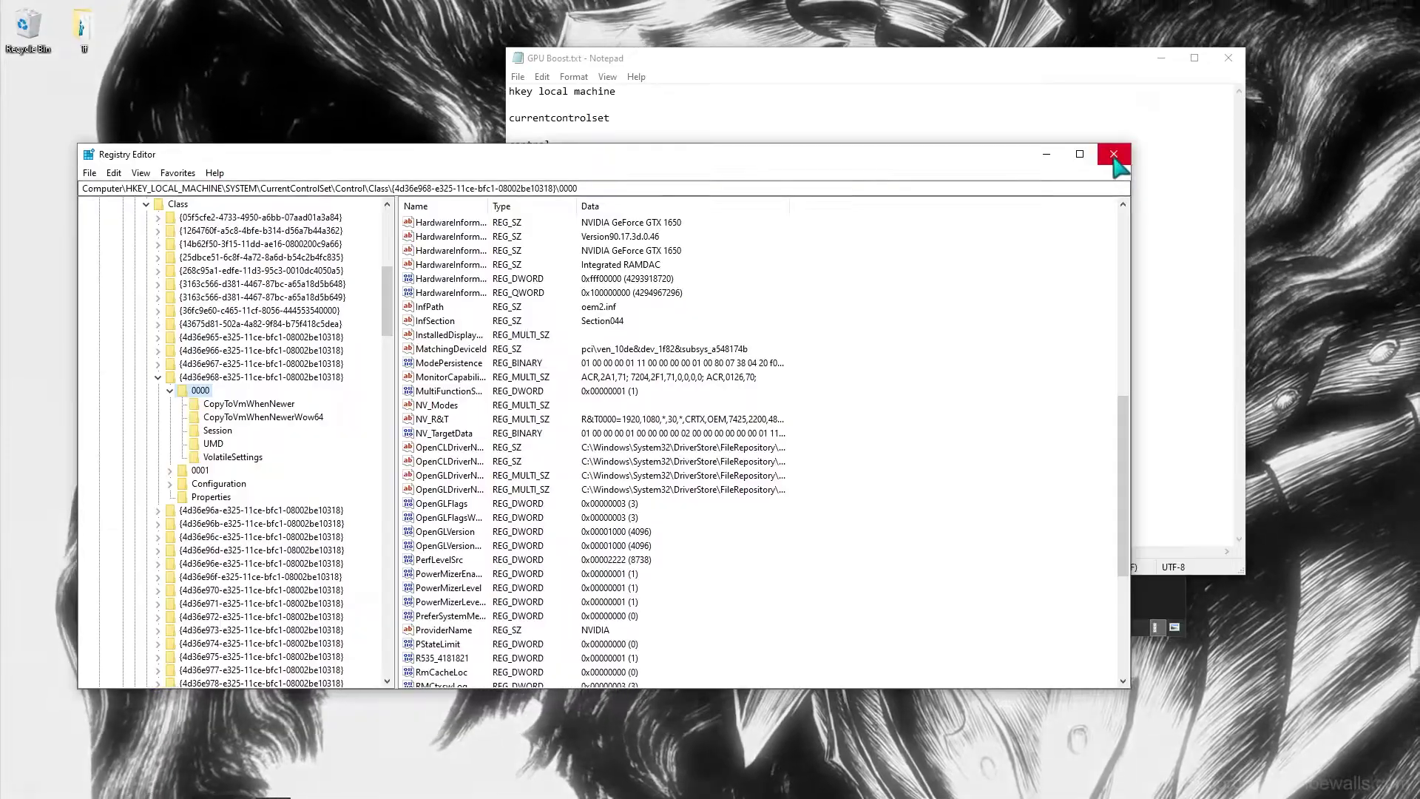
left_click(1115, 156)
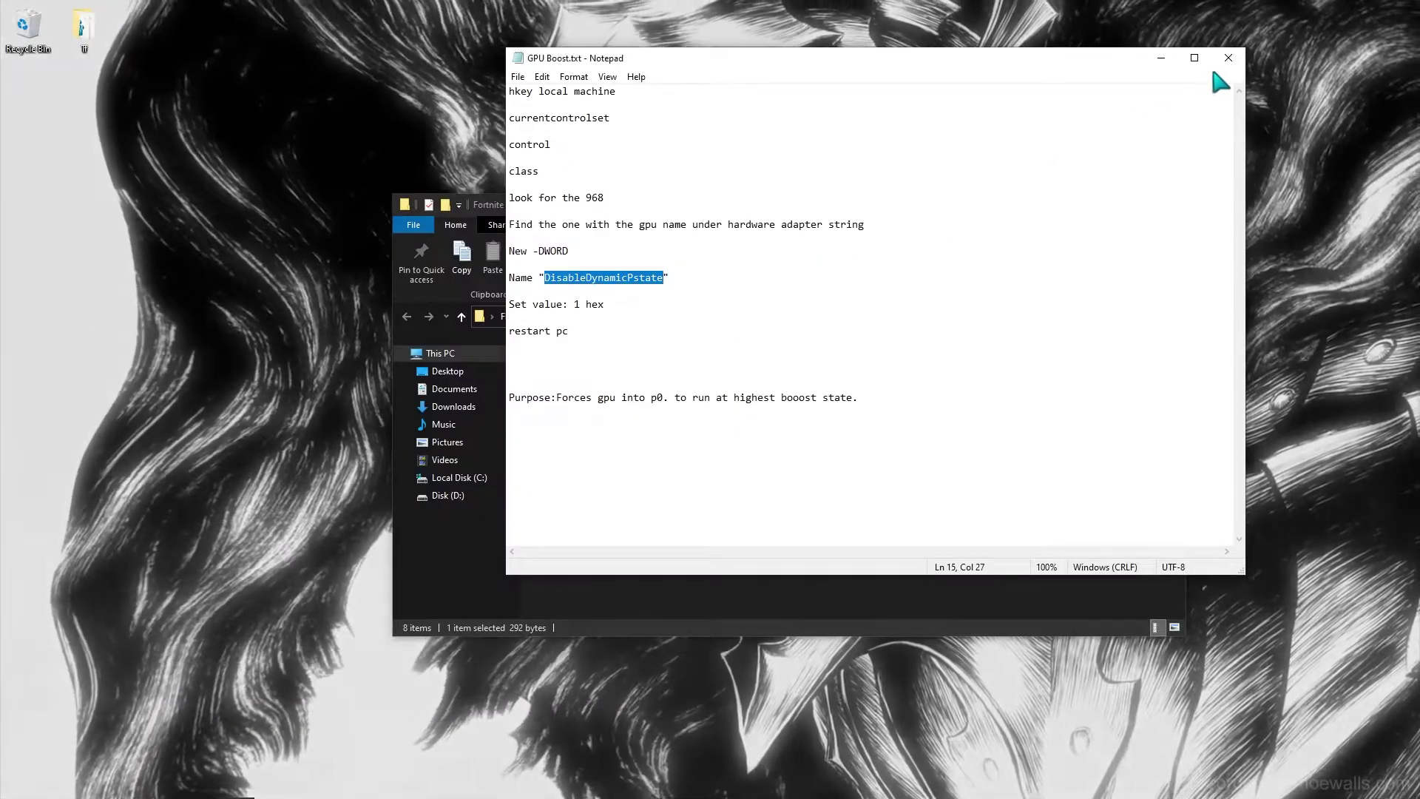
left_click(1229, 58)
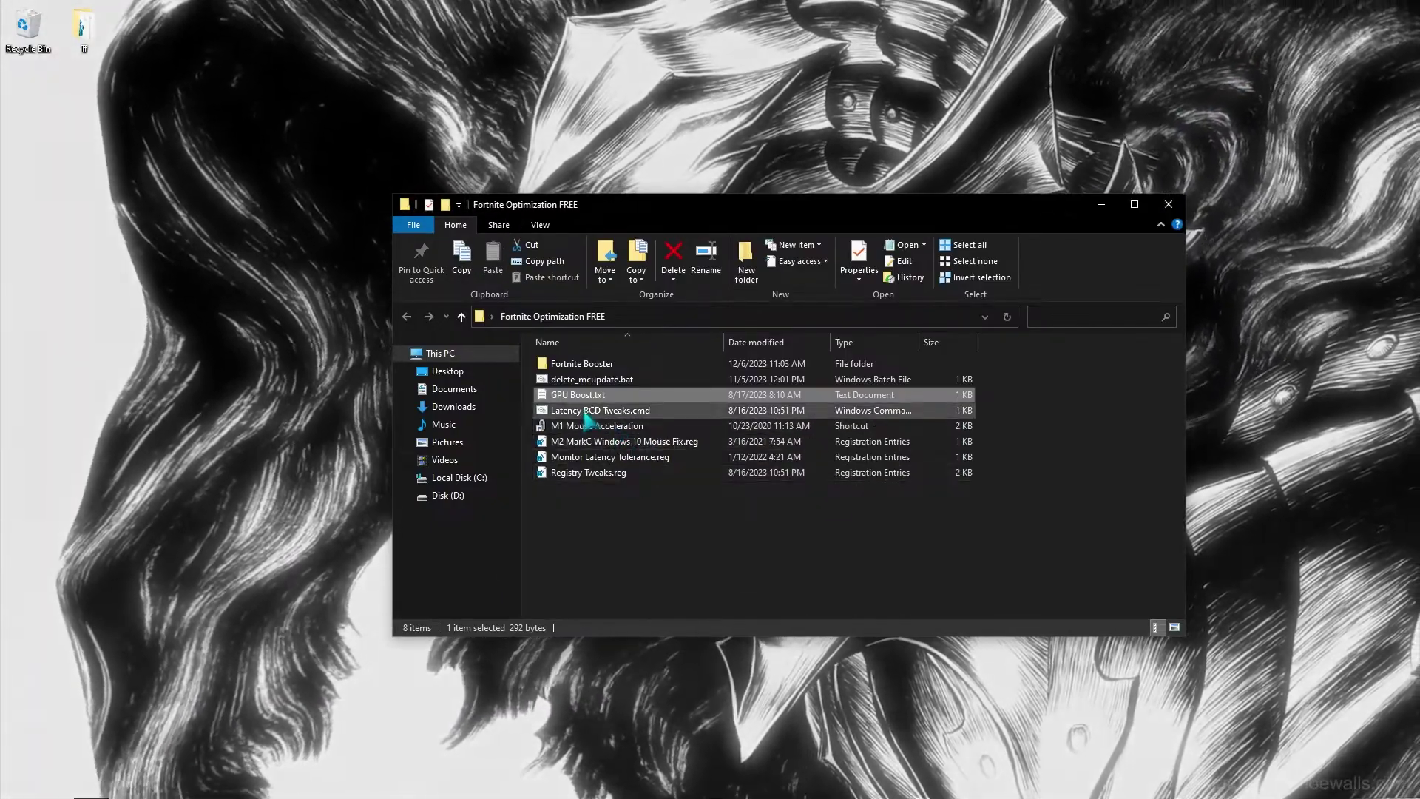
Run Latency BCD Tweaks.cmd as administrator and dismiss its console window
right_click(585, 412)
left_click(629, 465)
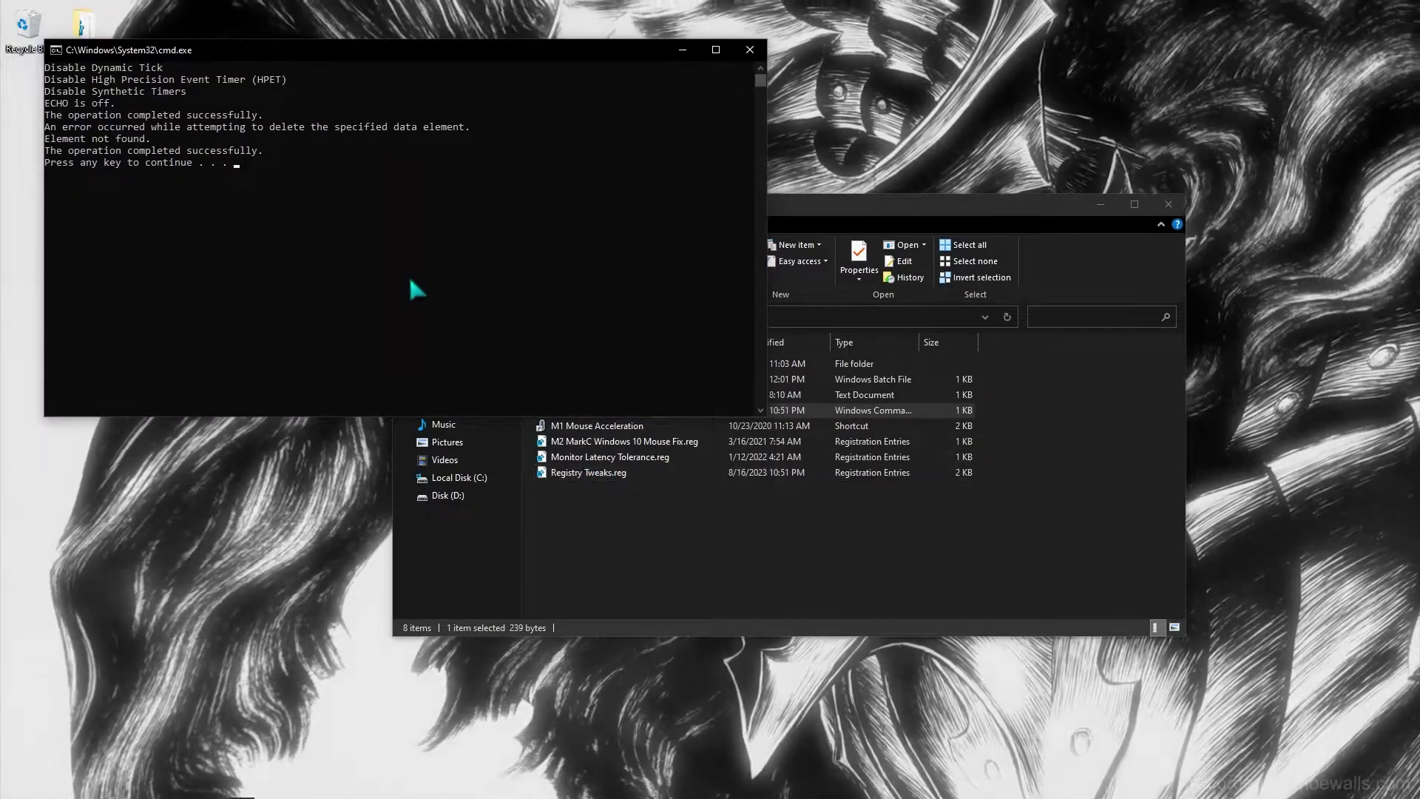
key("Return")
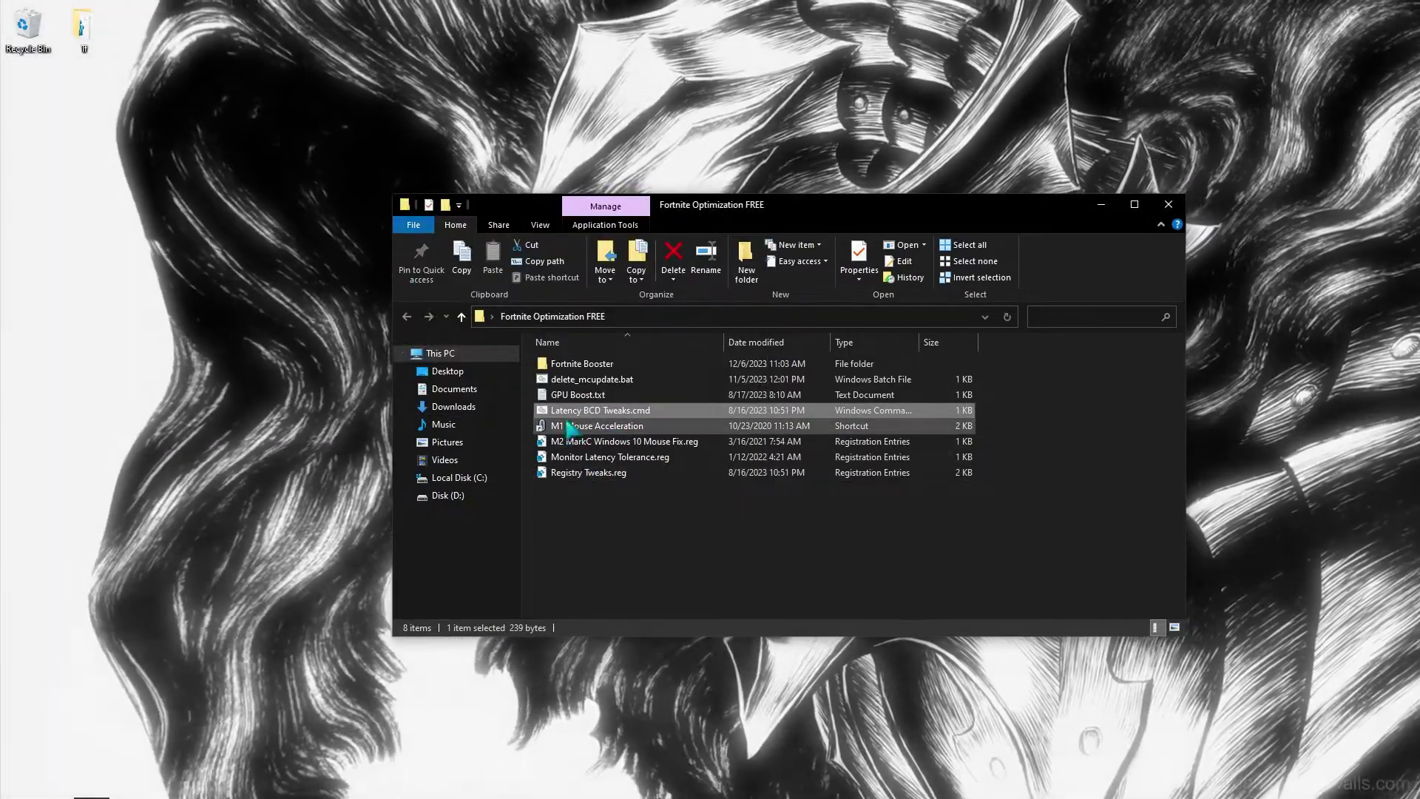
Open the M1 Mouse Acceleration shortcut, turn off Enhance pointer precision and apply the change
double_click(569, 427)
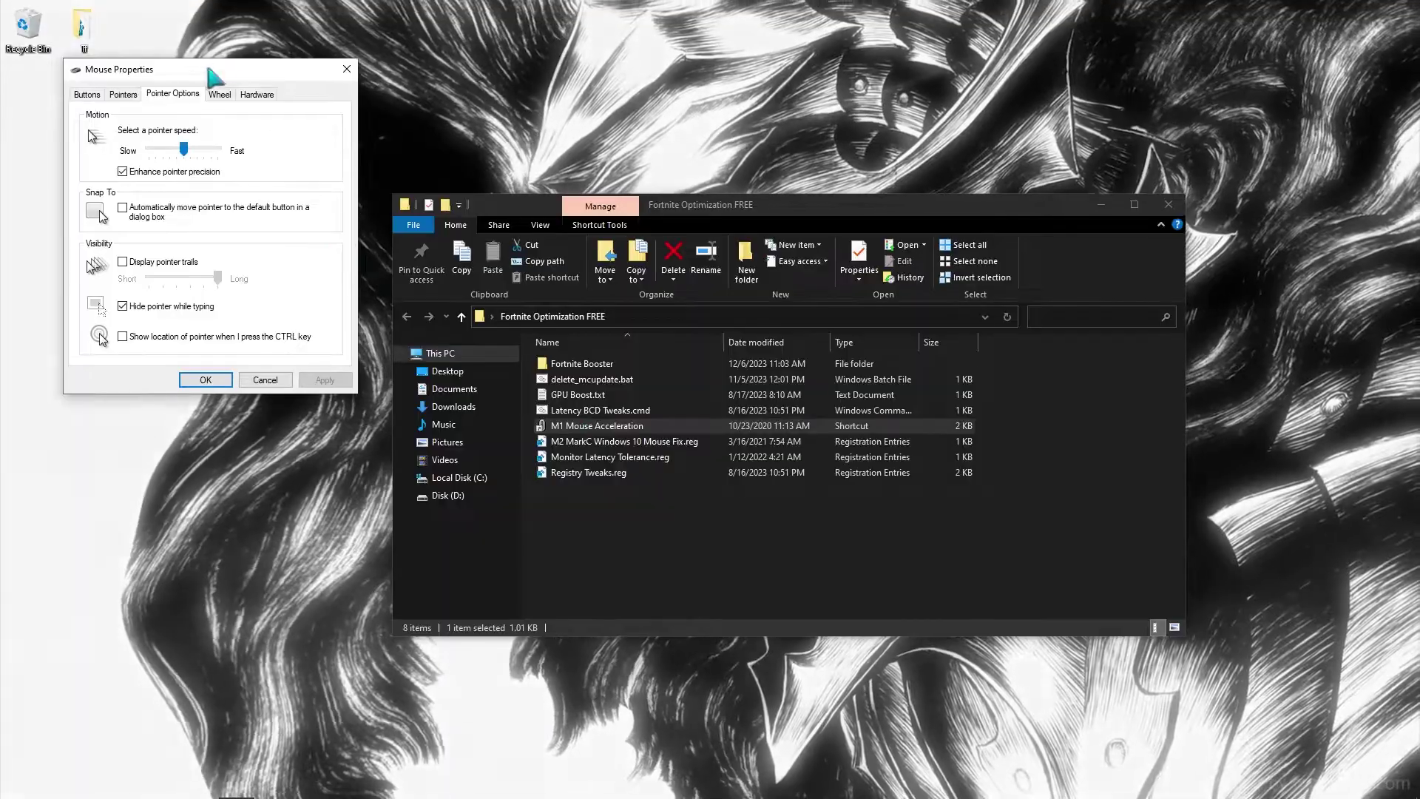
left_click(123, 172)
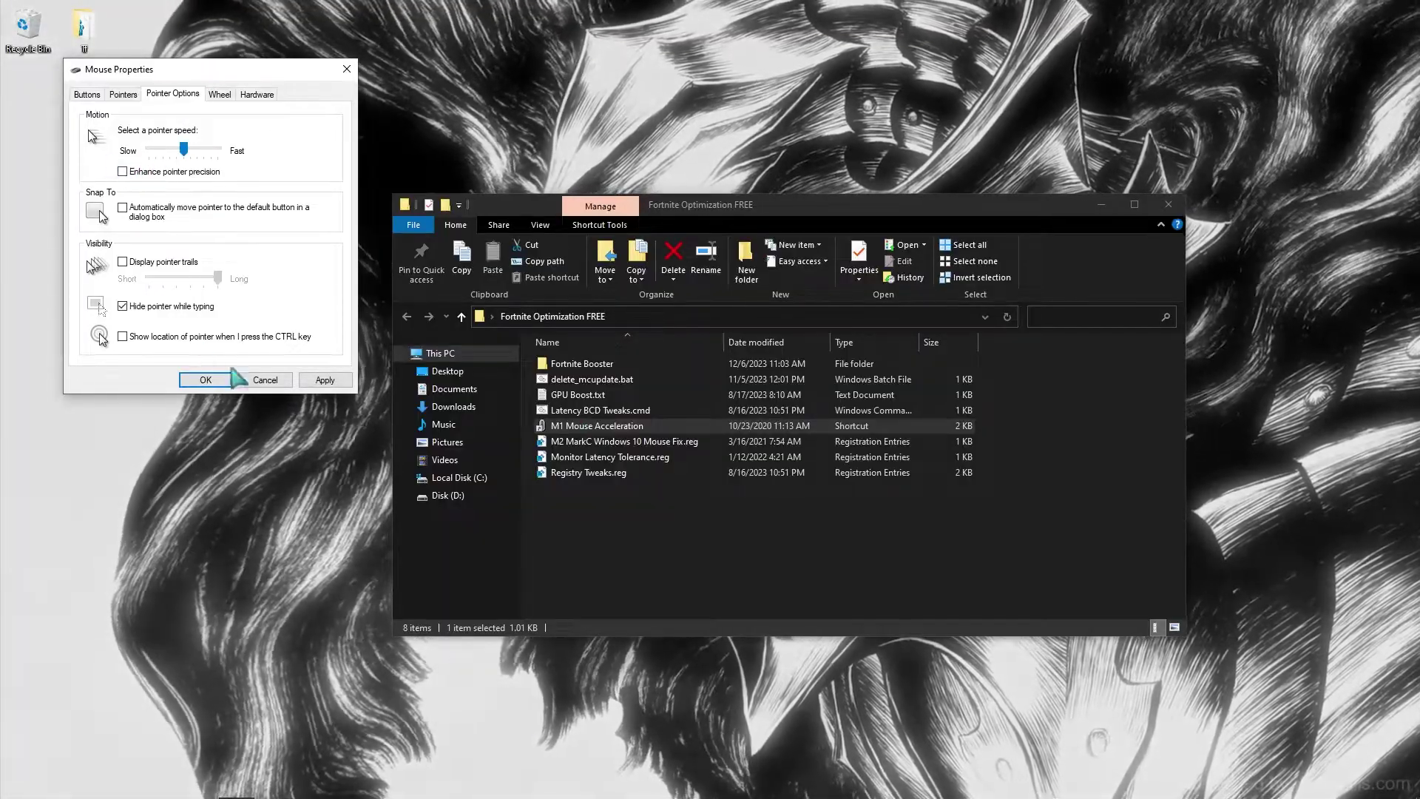
left_click(326, 380)
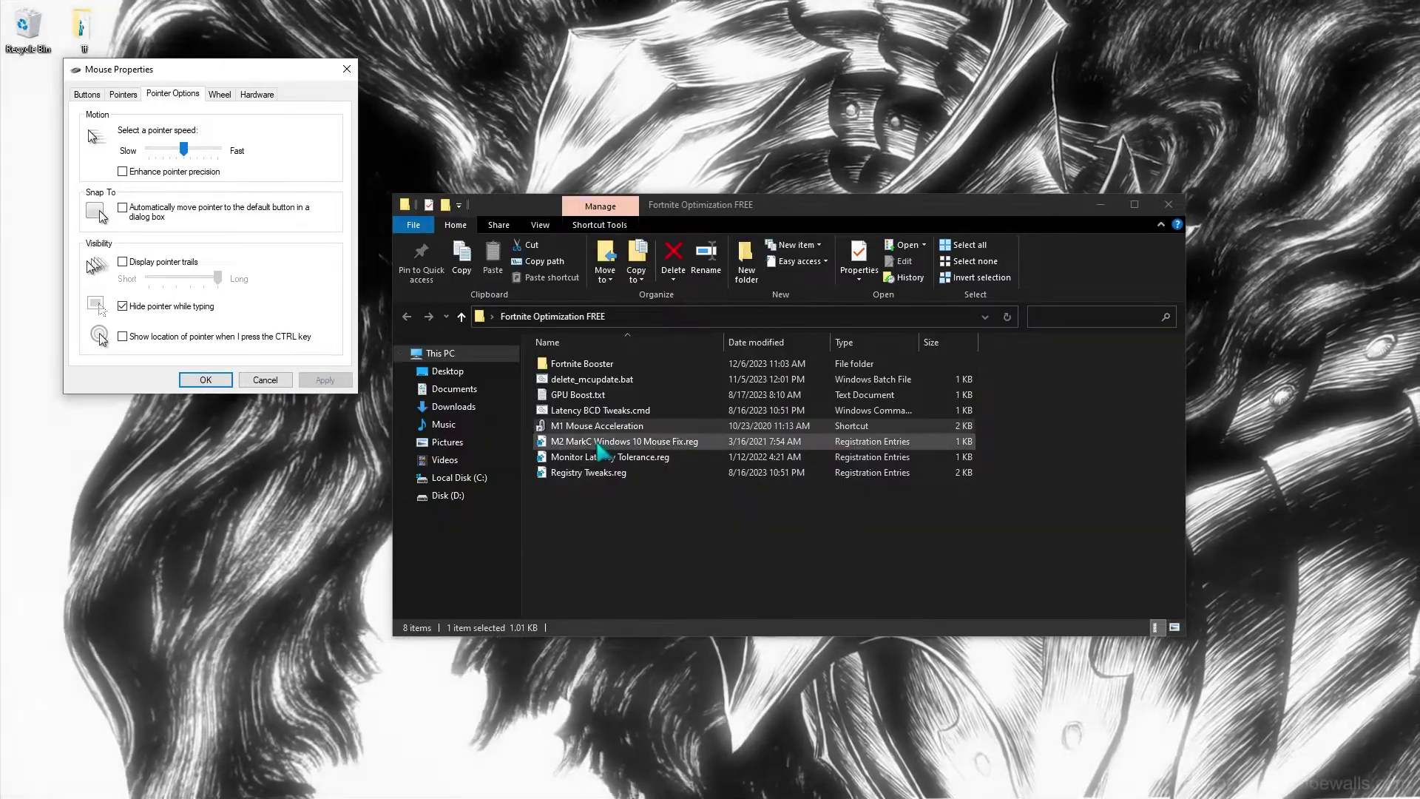
Merge M2 MarkC Windows 10 Mouse Fix.reg into the registry
double_click(599, 442)
left_click(819, 425)
left_click(864, 494)
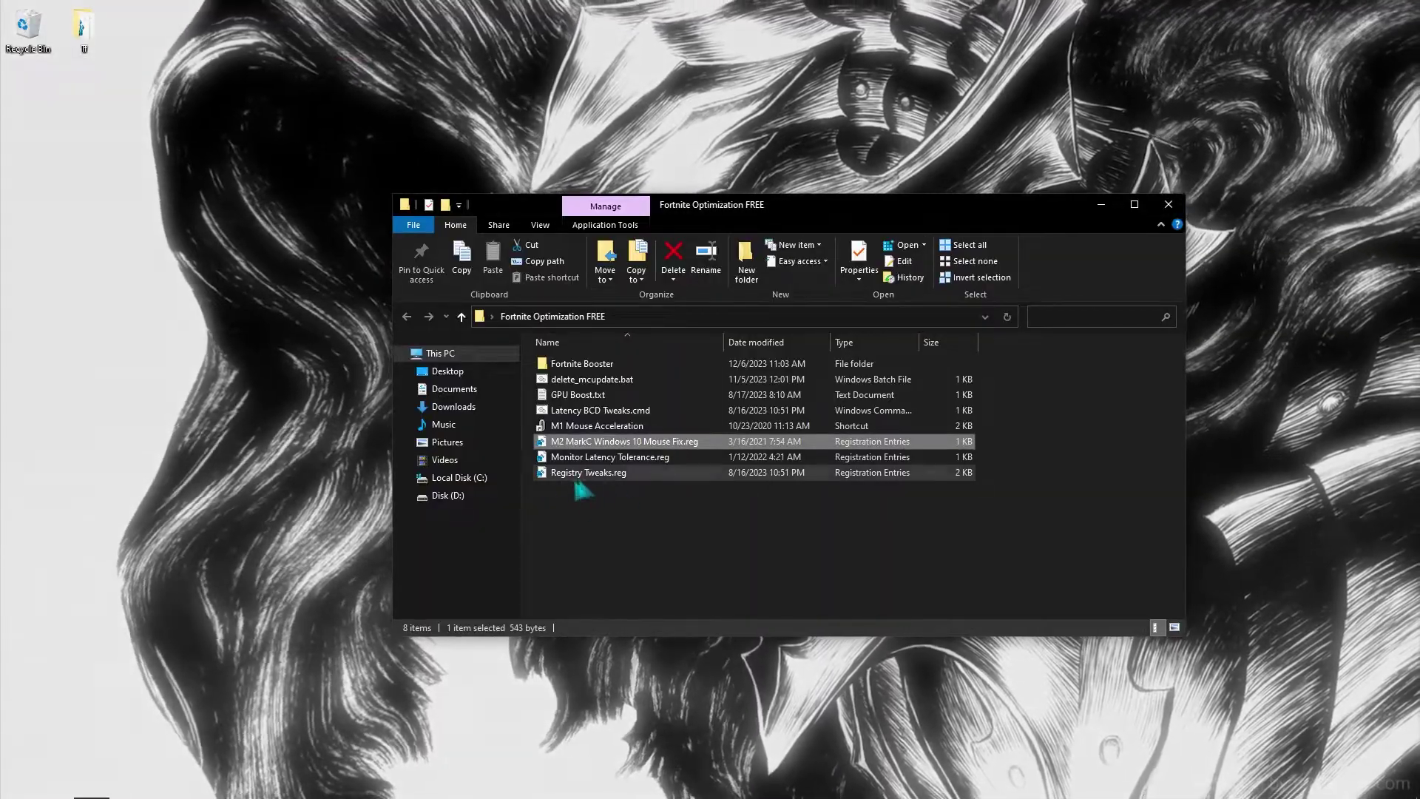
Merge Monitor Latency Tolerance.reg and Registry Tweaks.reg into the registry
double_click(592, 458)
left_click(819, 425)
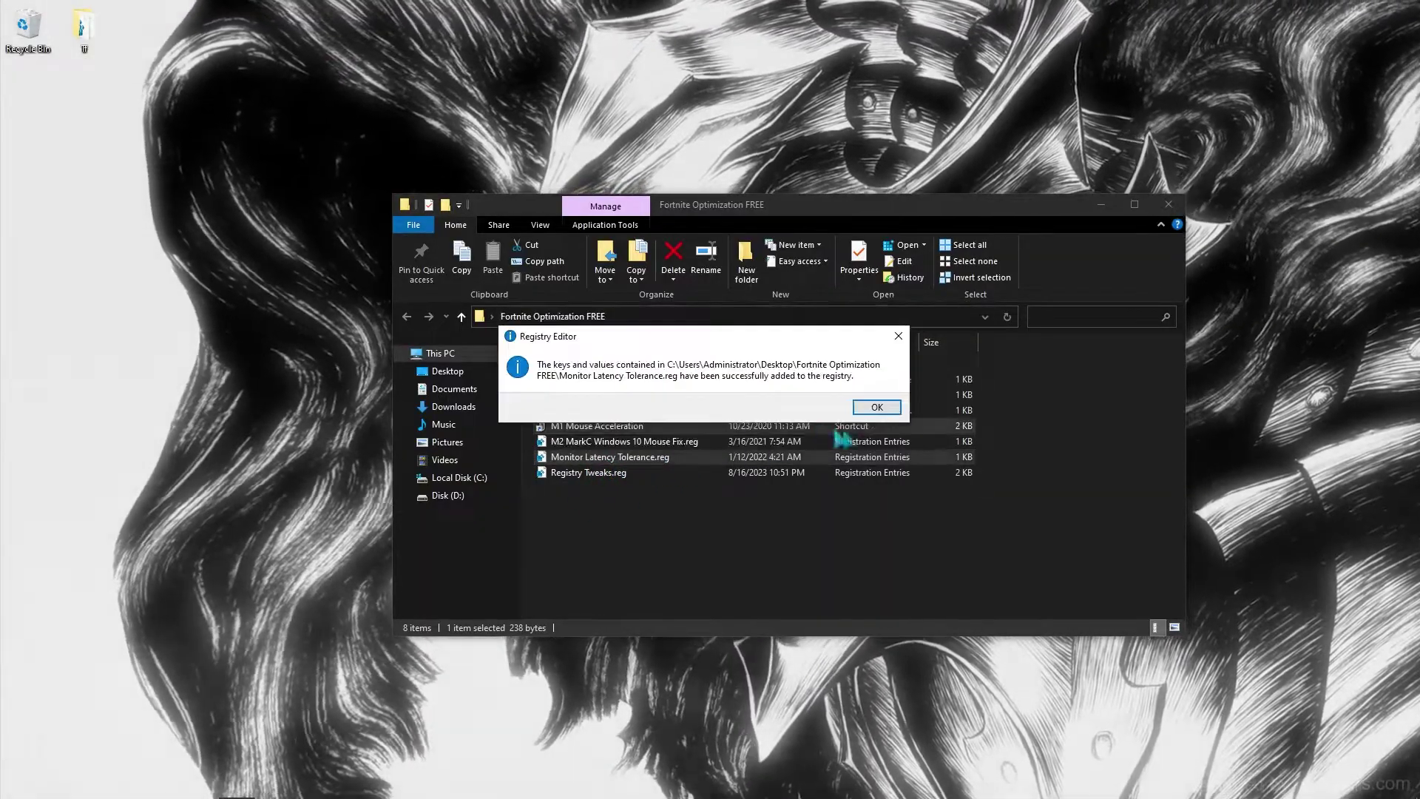
left_click(877, 407)
double_click(776, 472)
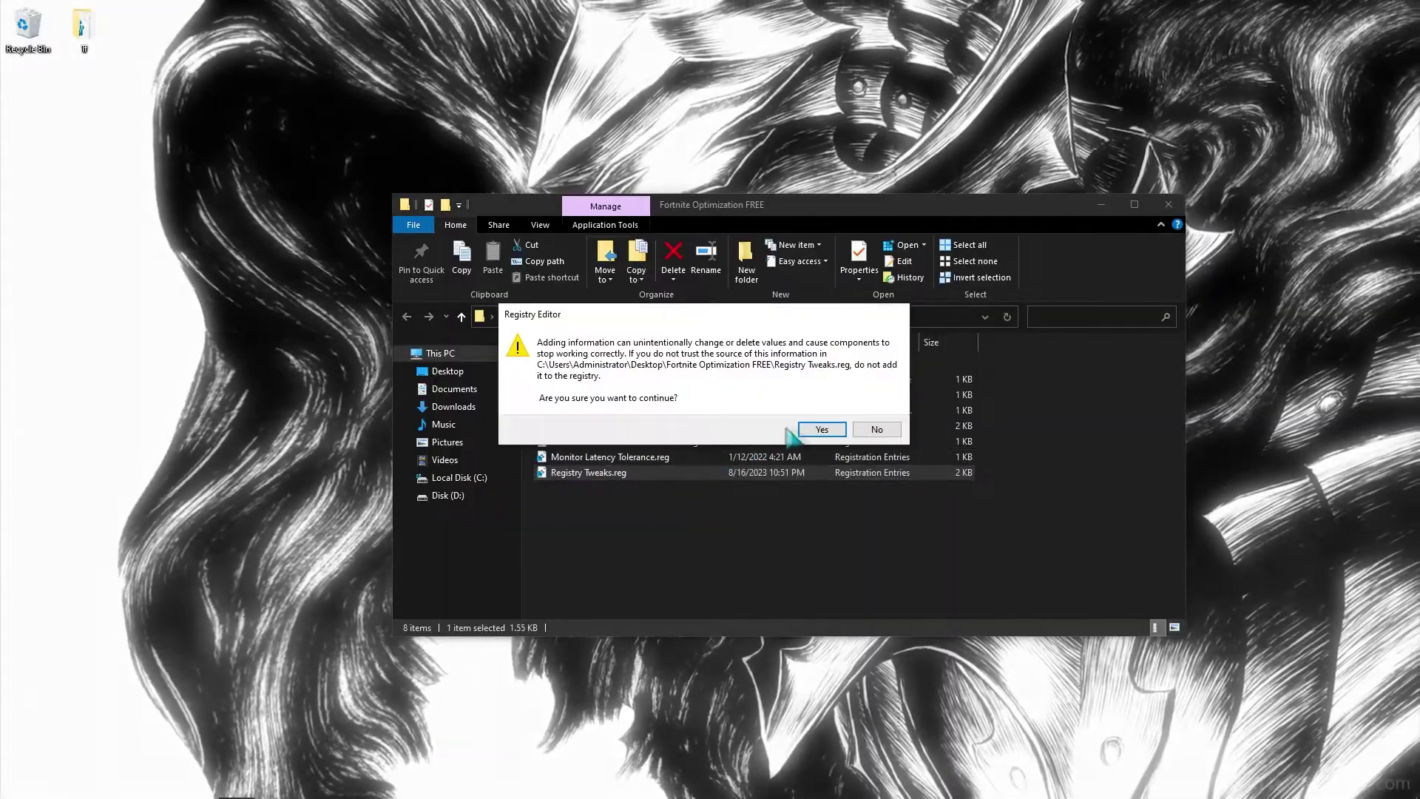
left_click(820, 429)
left_click(877, 404)
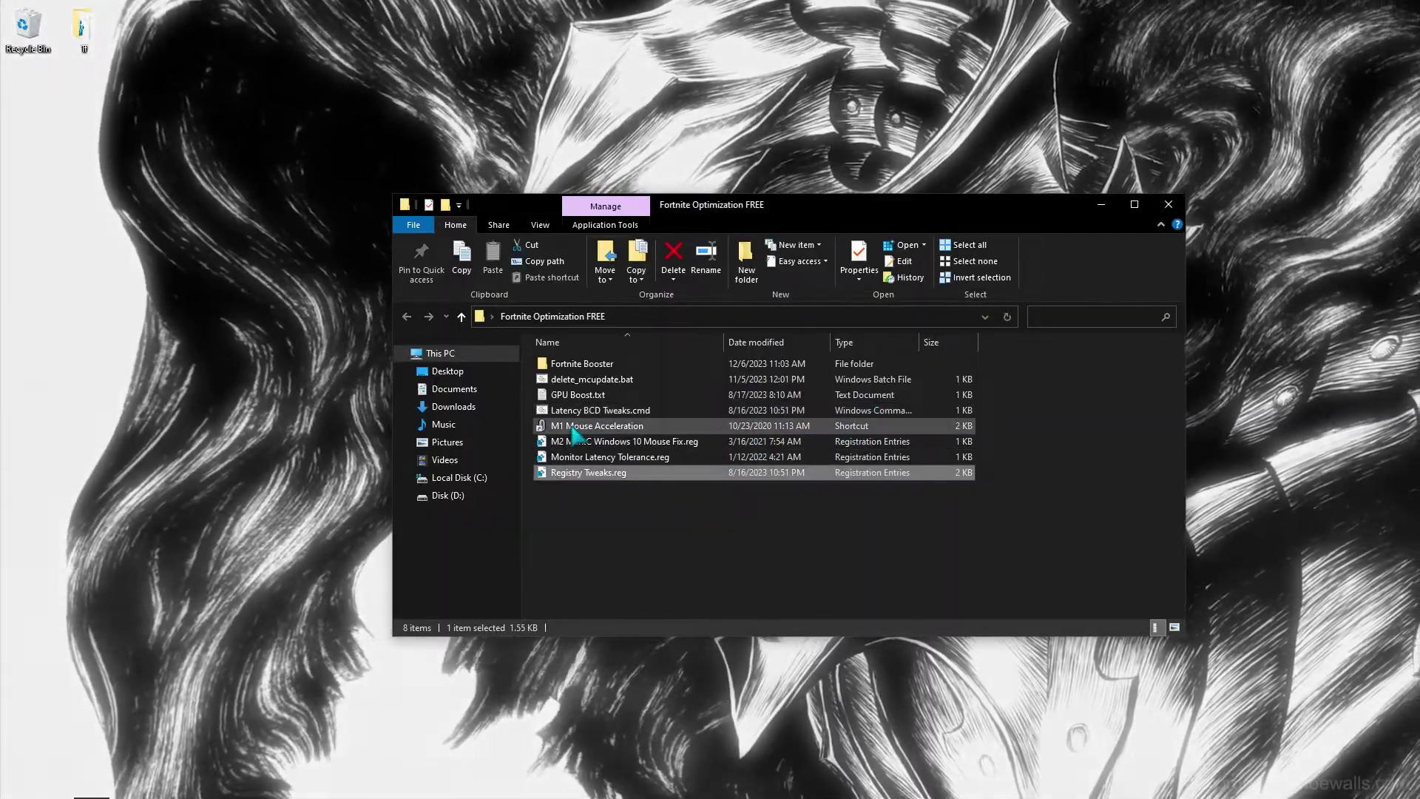
Reopen the mouse pointer options through M1 Mouse Acceleration, lower the pointer speed by two notches and apply it
double_click(575, 428)
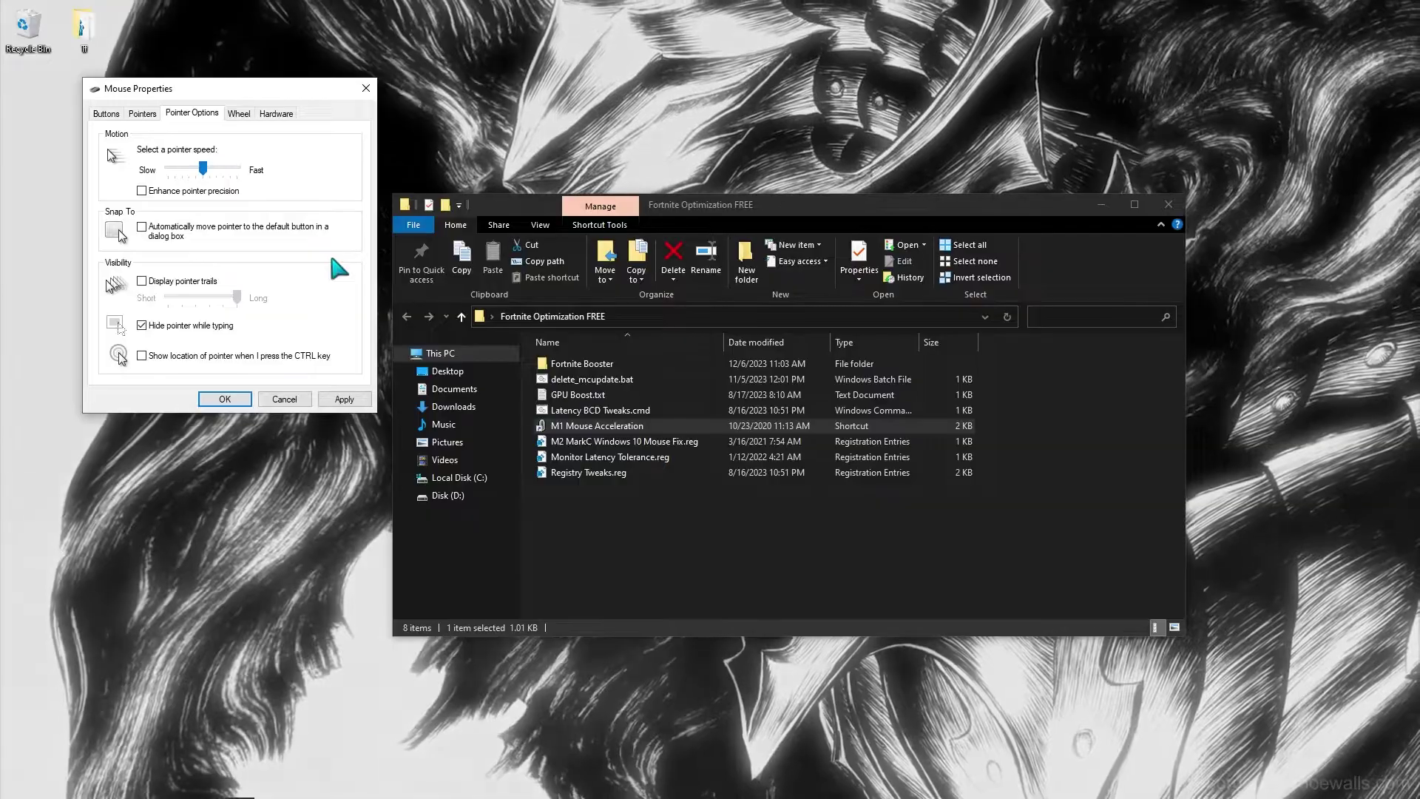
left_click_drag(203, 168, 189, 167)
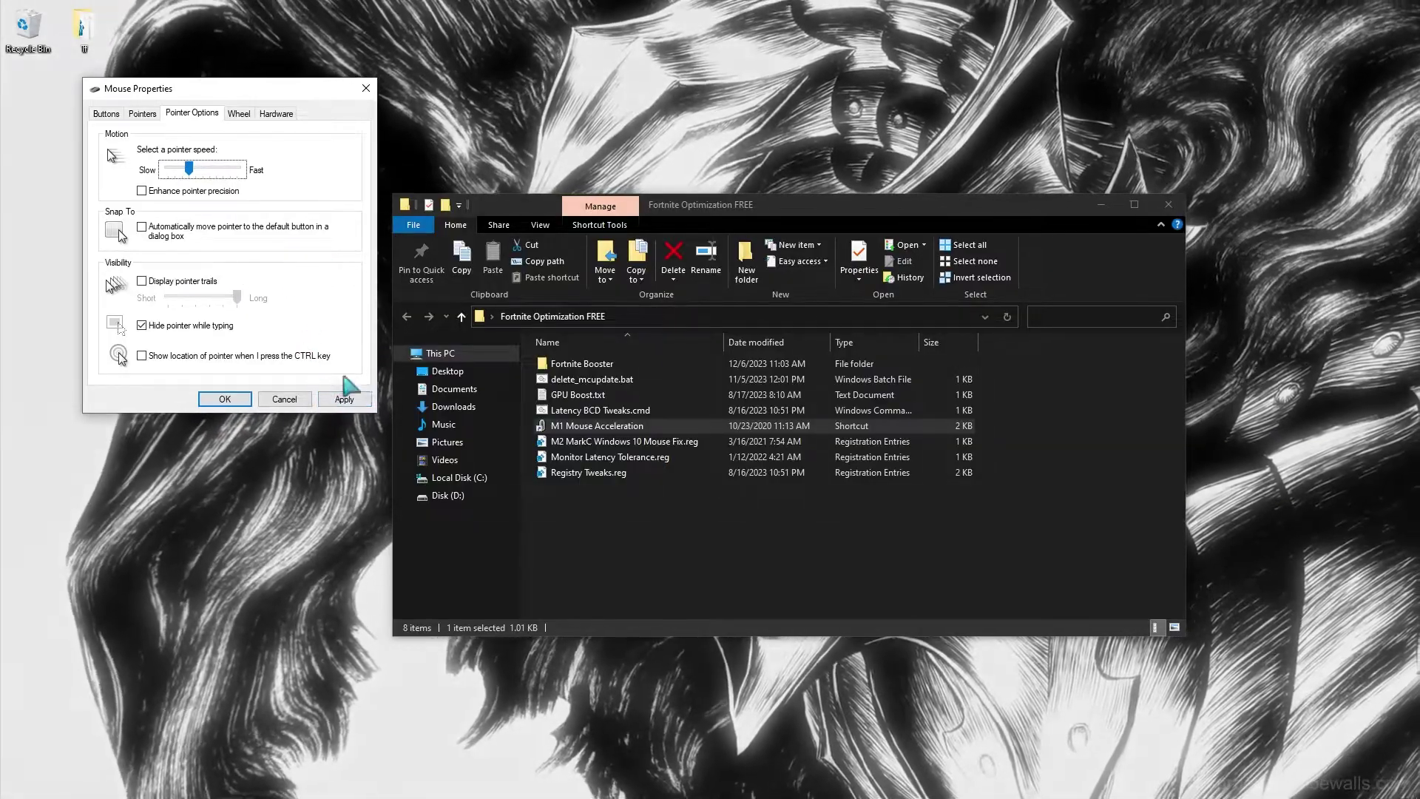
left_click(342, 399)
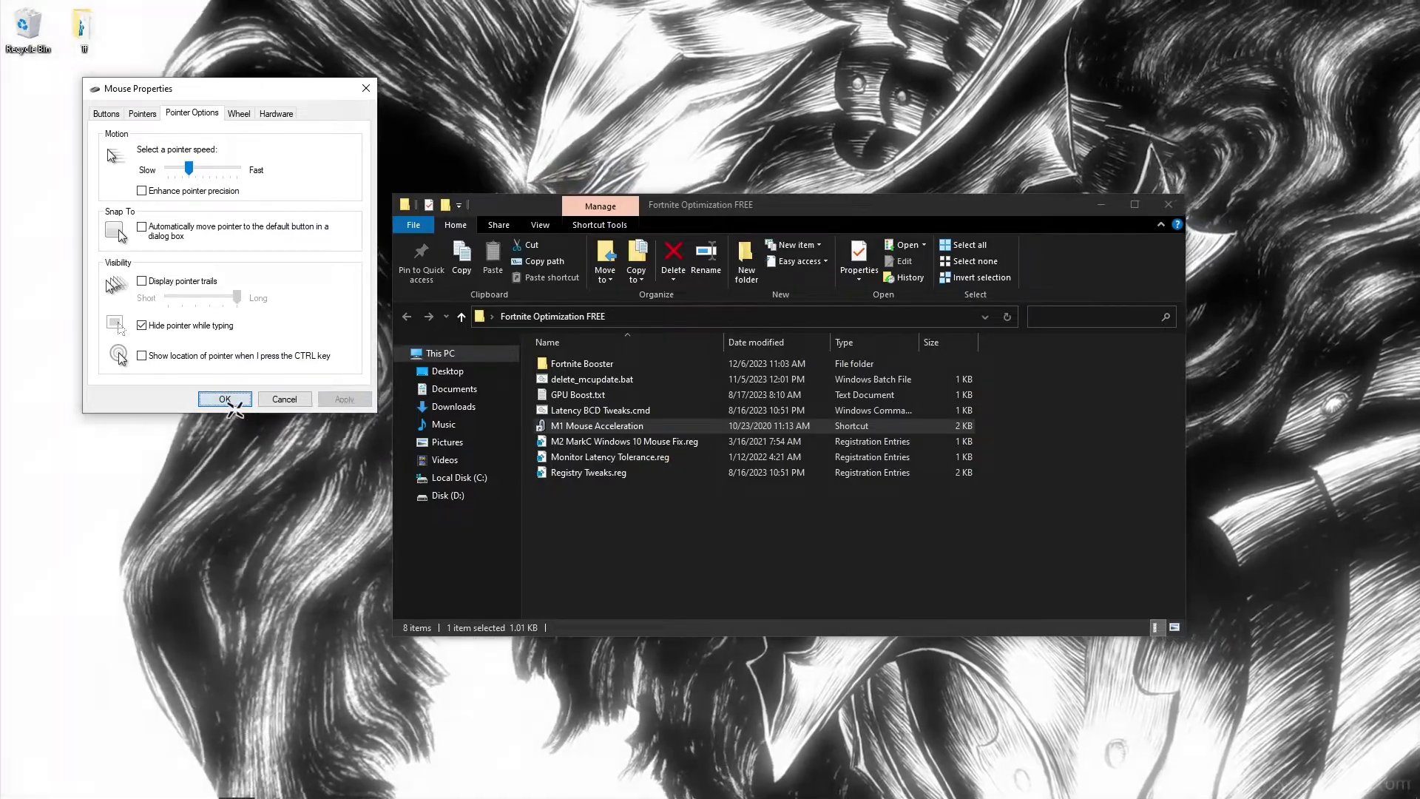
left_click(225, 399)
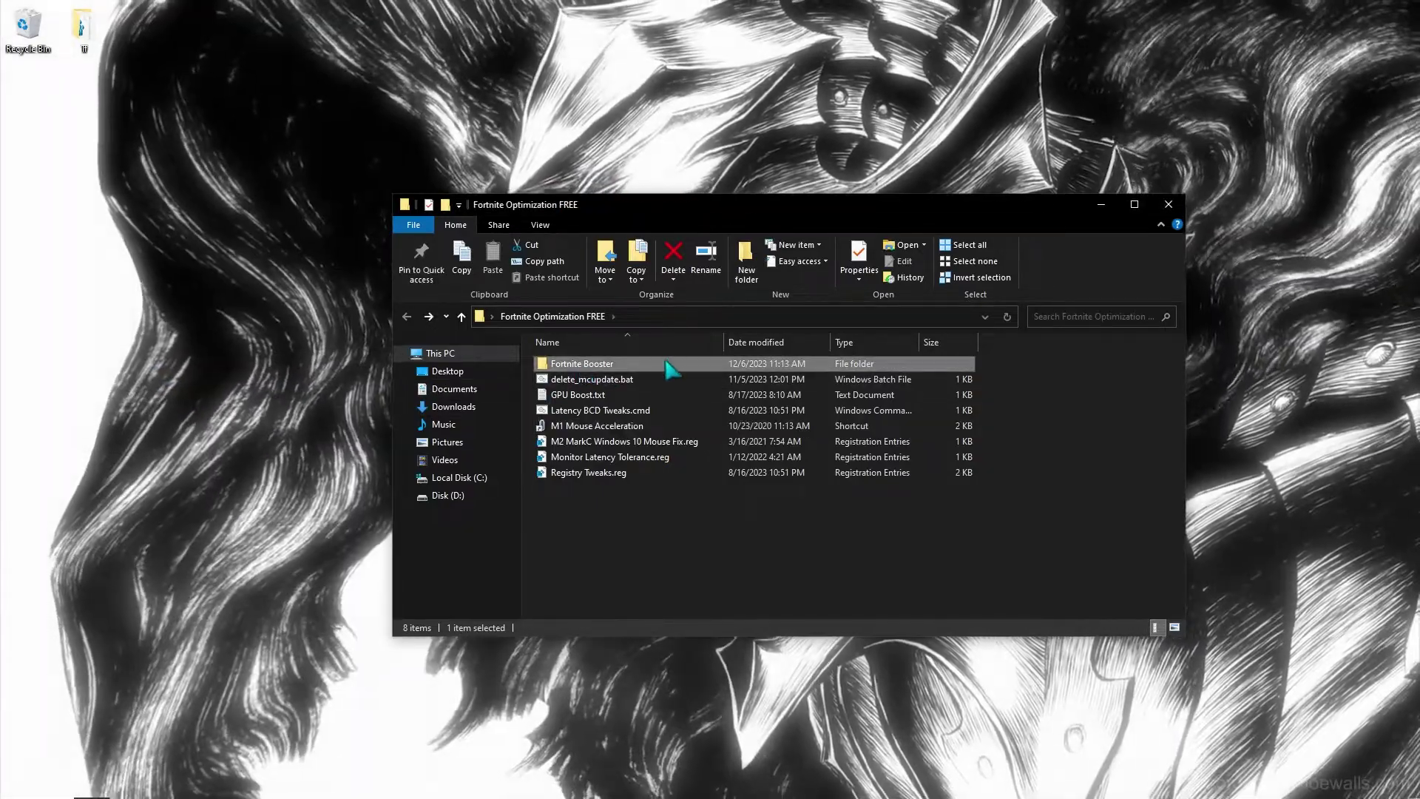
Open Best Values.txt from the Fortnite Booster folder and move its window aside so the installer stays reachable
double_click(661, 366)
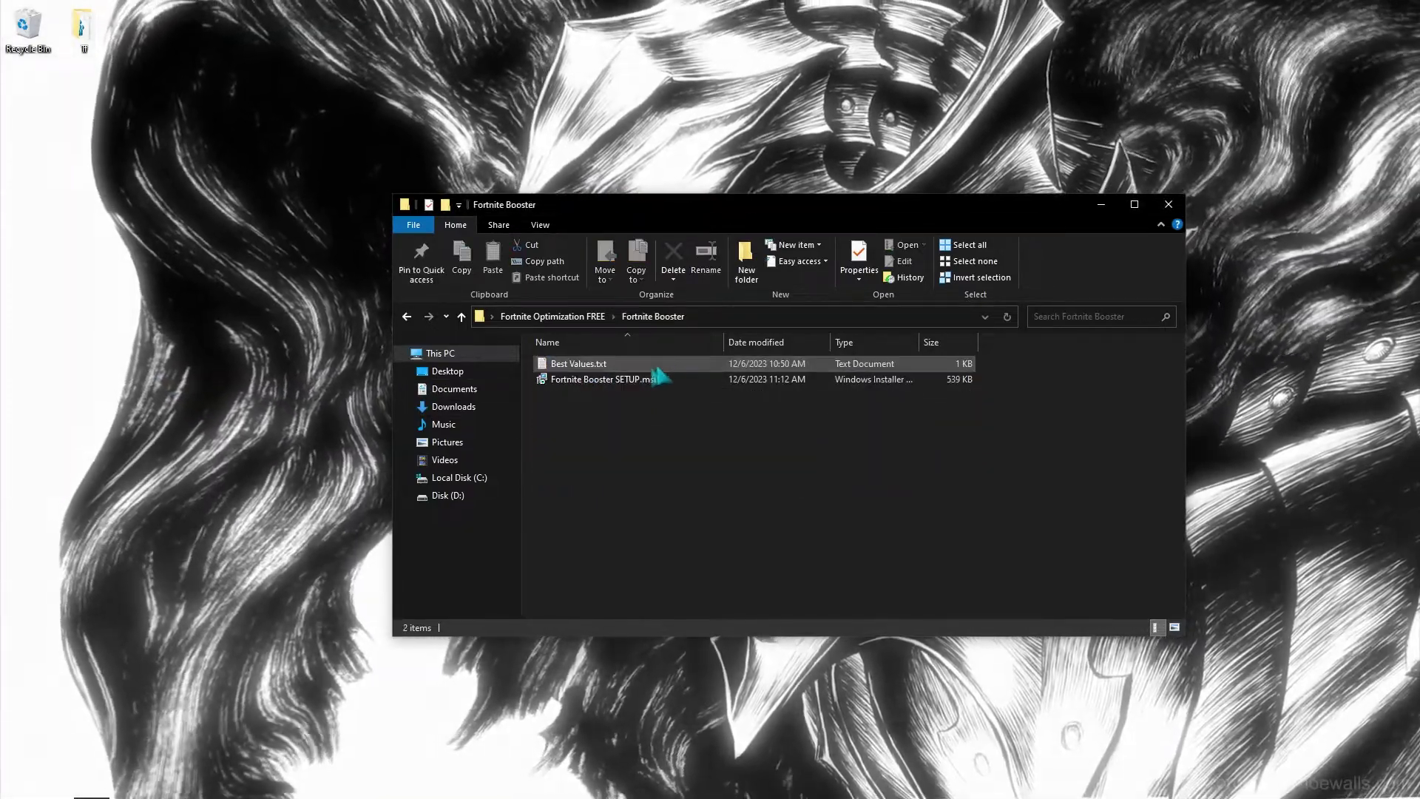
double_click(580, 365)
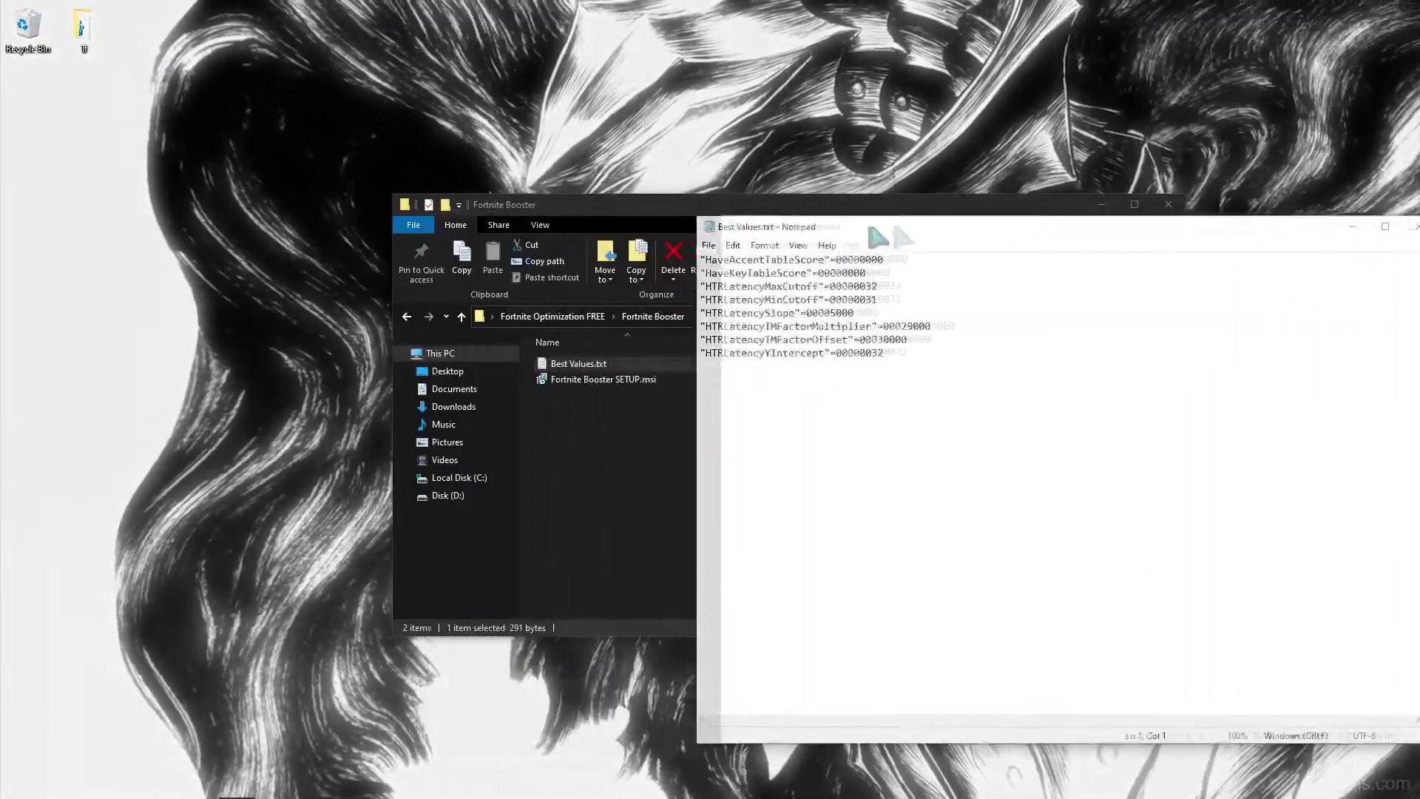
left_click_drag(853, 235, 1041, 206)
Install Fortnite Booster from Fortnite Booster SETUP.msi with the default options, and close the installer and folder window
double_click(603, 380)
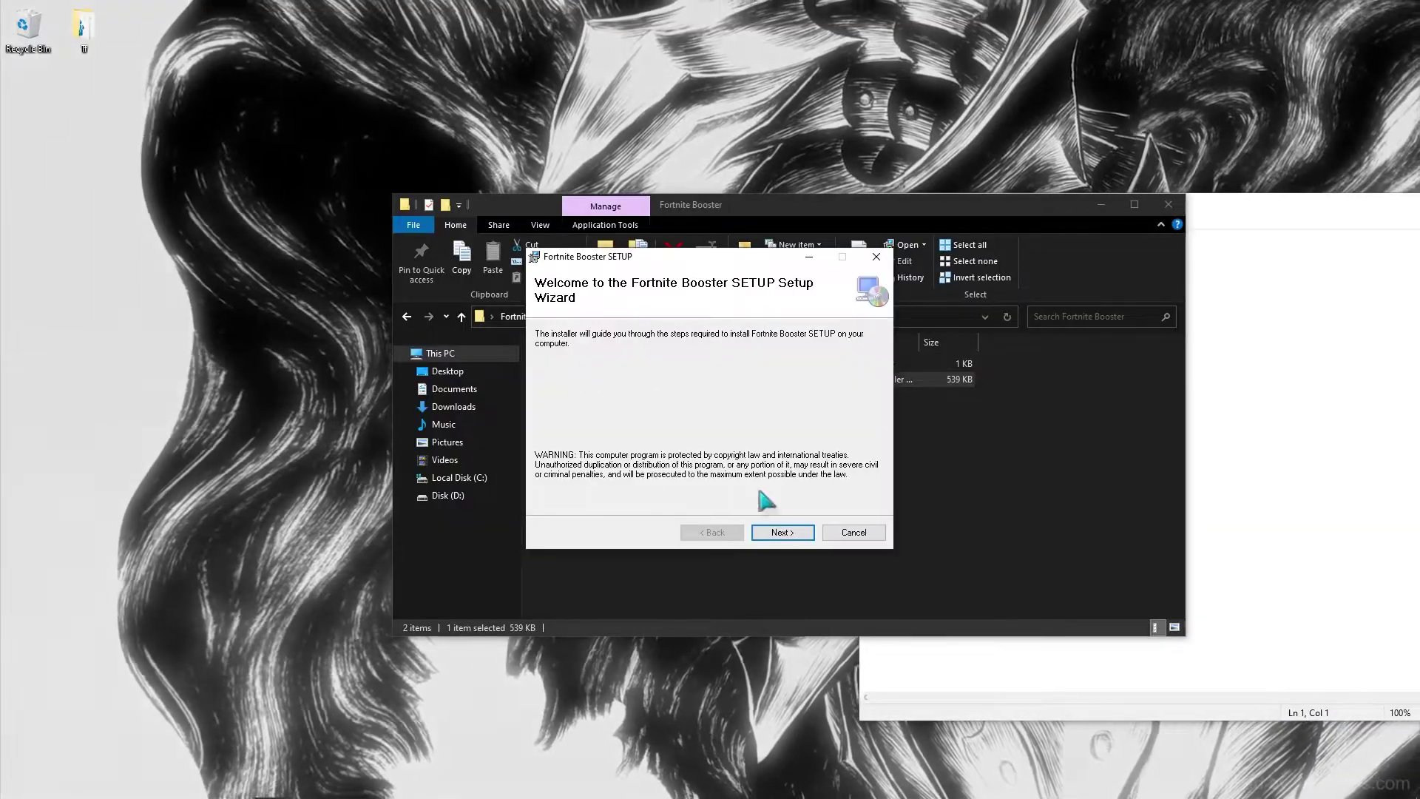
left_click(782, 533)
left_click(785, 534)
left_click(784, 534)
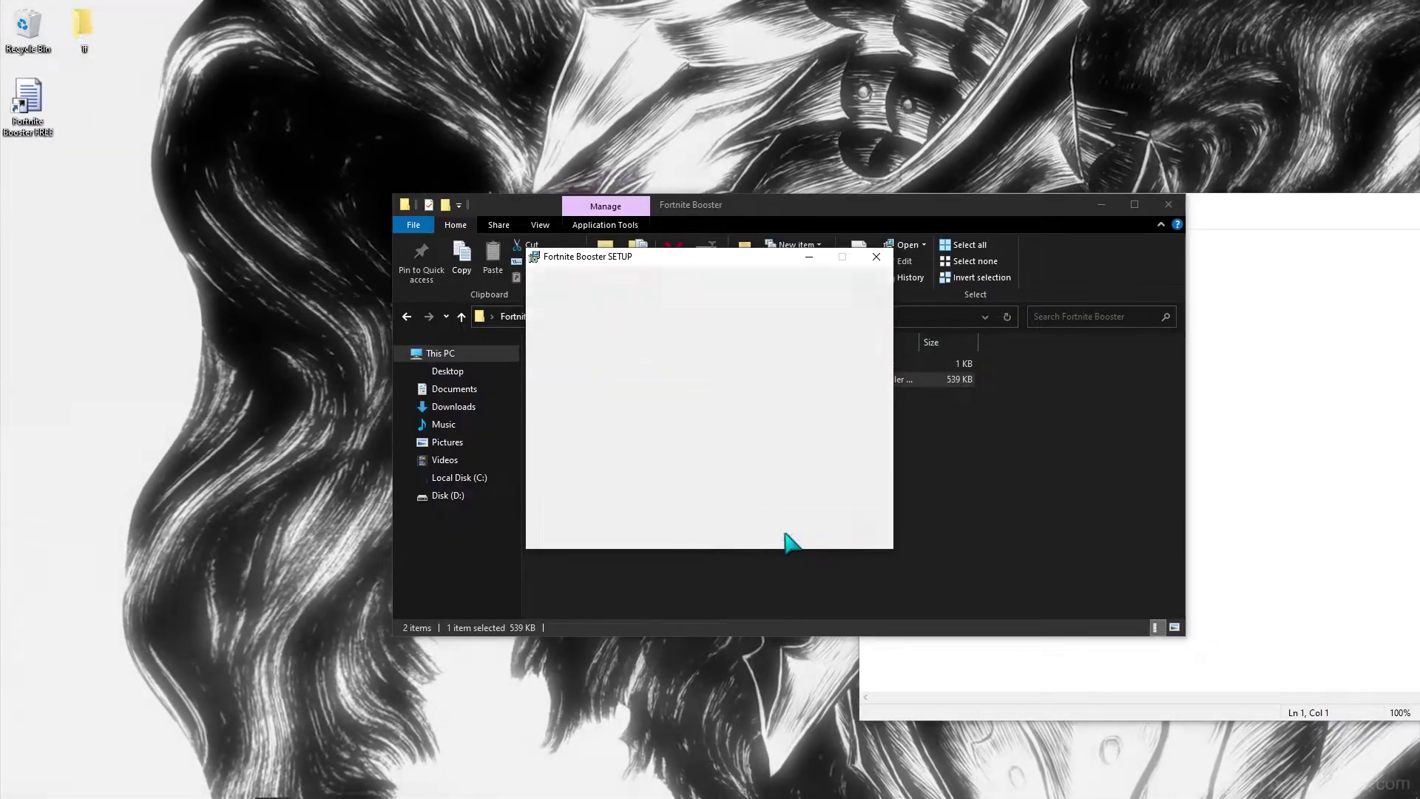
left_click(784, 533)
left_click(1169, 204)
Move the Fortnite Booster FREE shortcut to the middle of the desktop, launch it and place its window beside Best Values.txt
left_click_drag(33, 126, 524, 399)
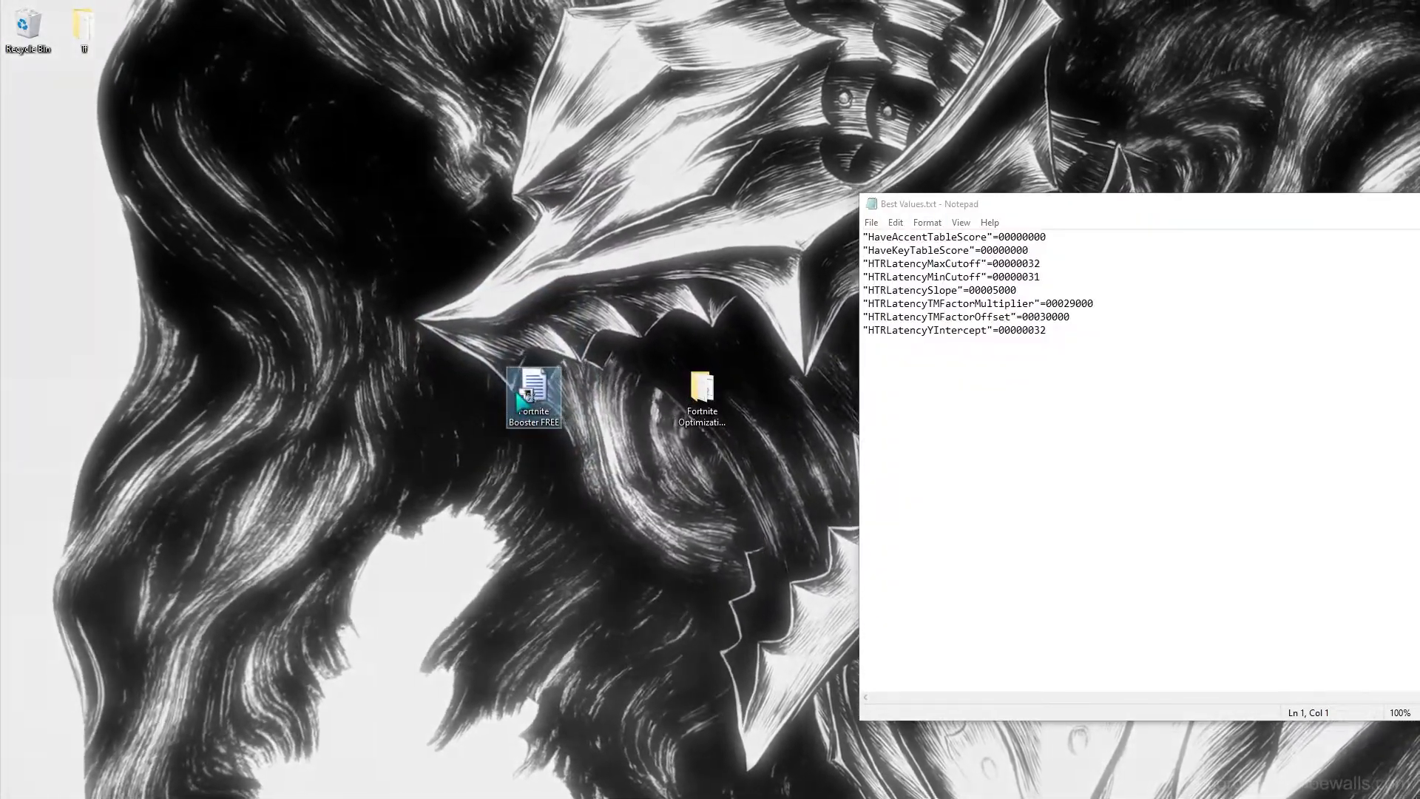
double_click(520, 403)
left_click_drag(180, 60, 670, 236)
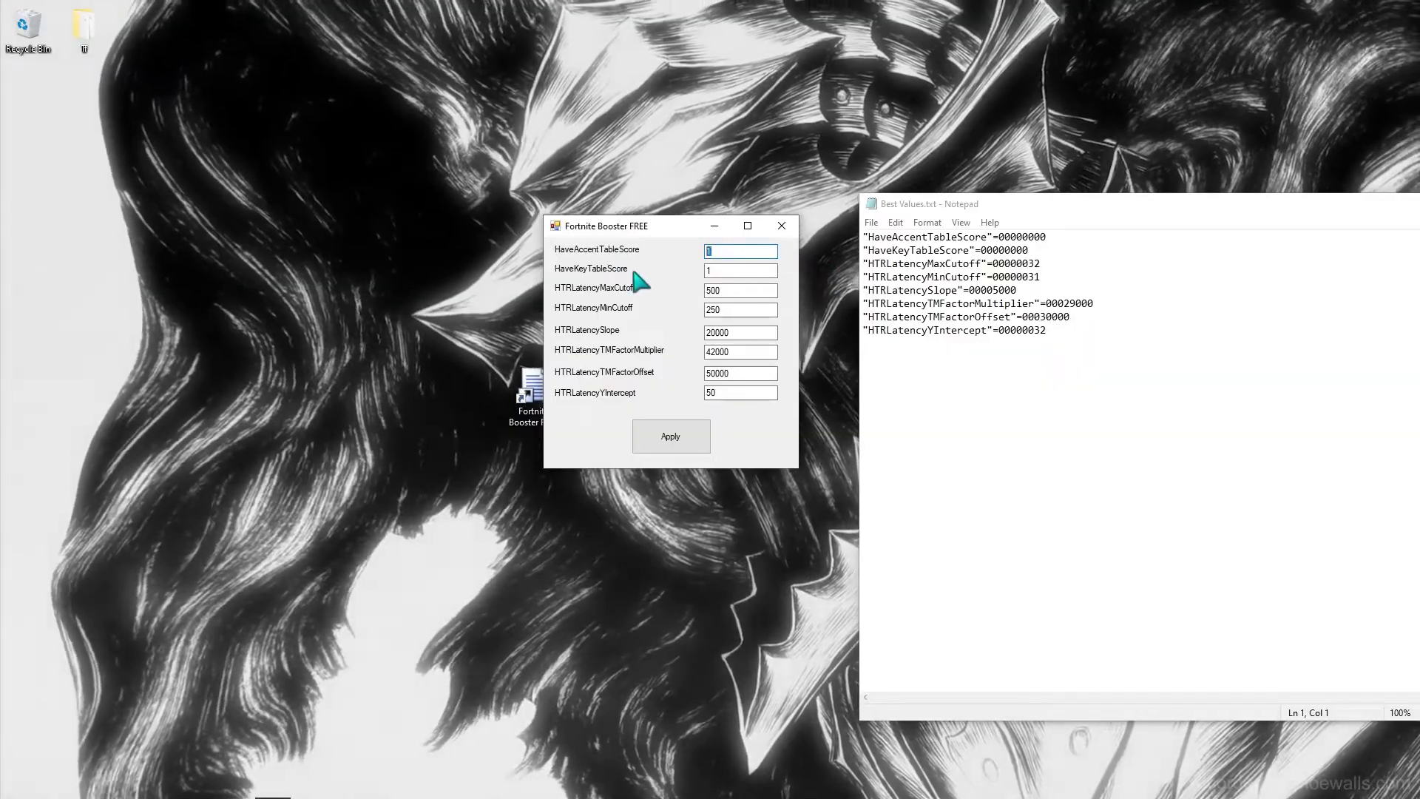
Set HaveAccentTableScore and HaveKeyTableScore to 0, HTRLatencyMaxCutoff to 32 and HTRLatencyMinCutoff to 31
type("0")
key("Tab")
type("0")
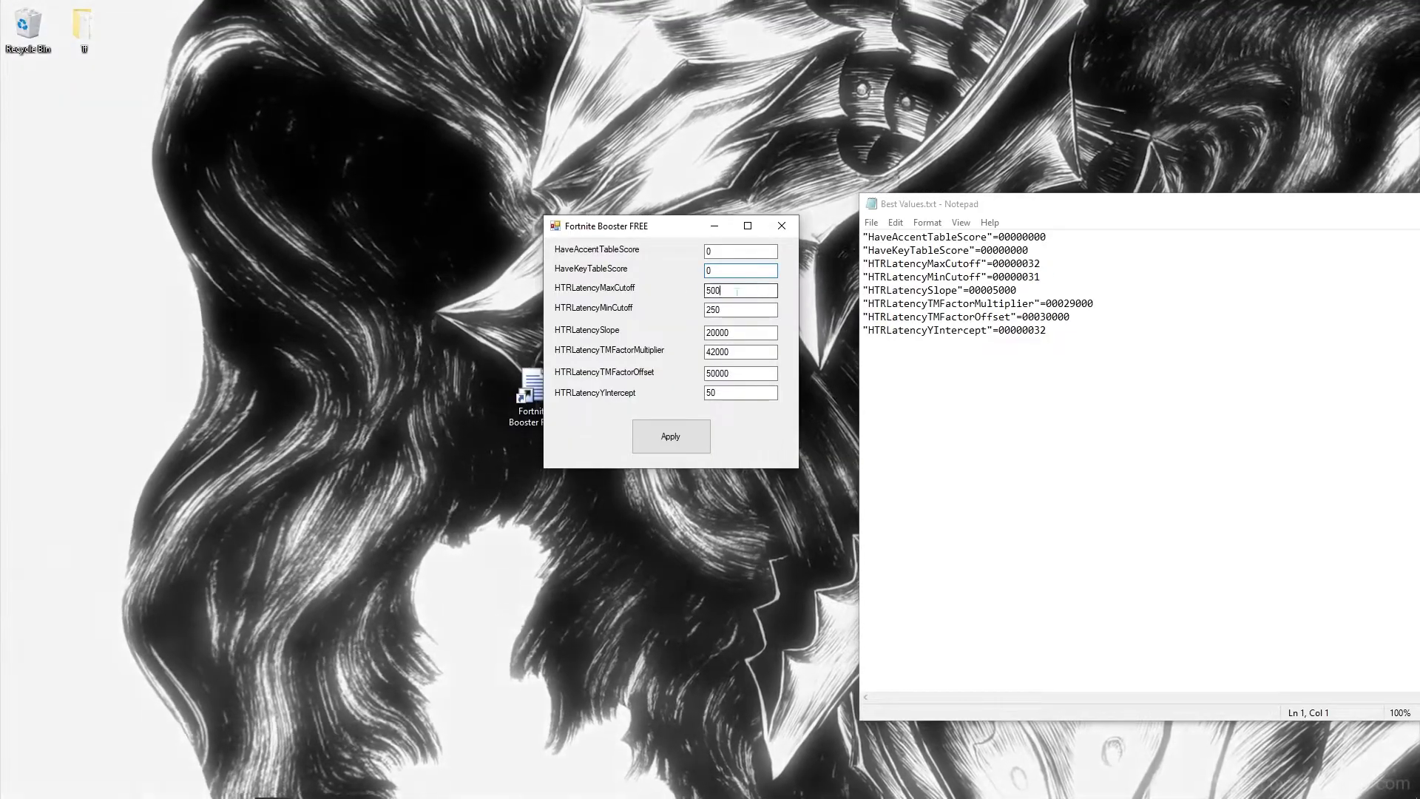
key("Tab")
type("3")
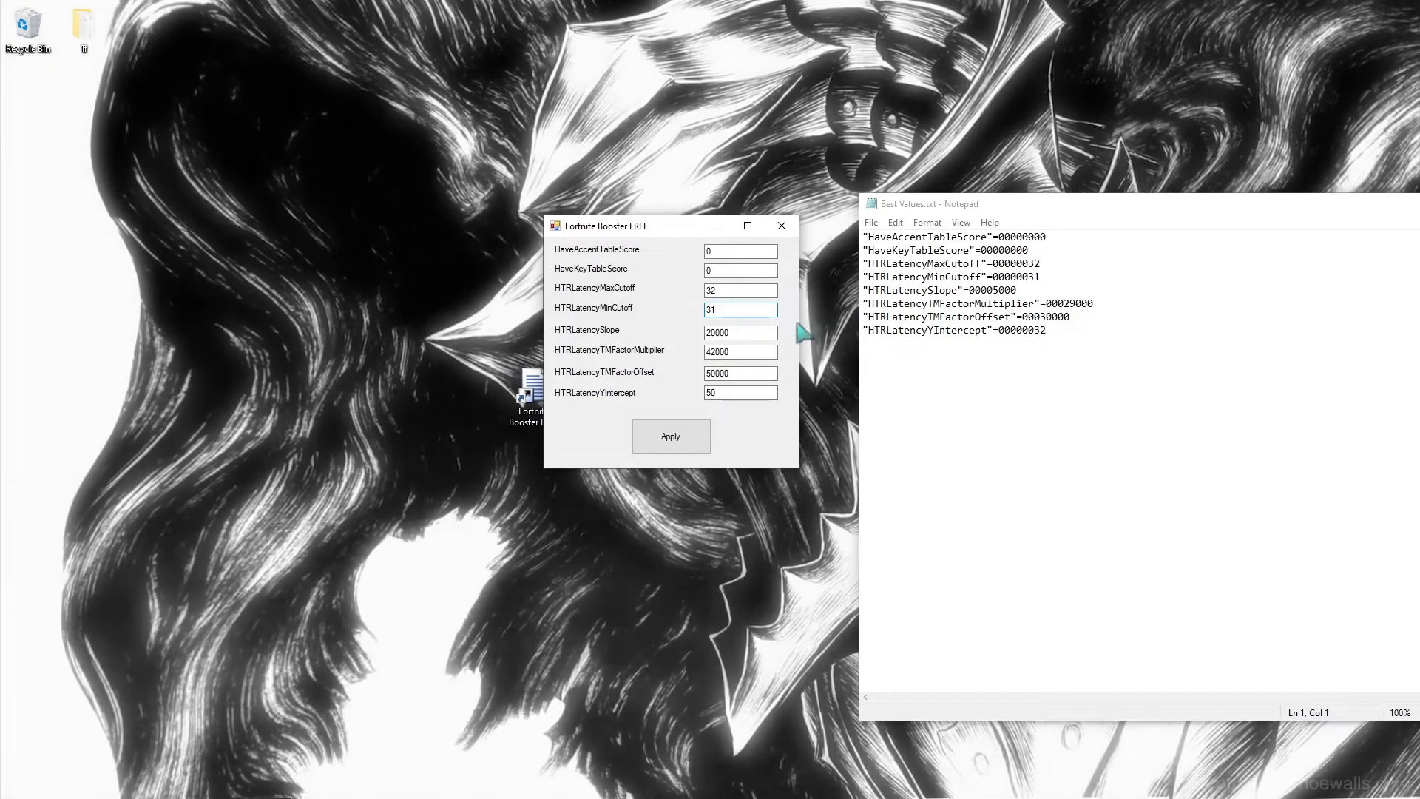
Set HTRLatencySlope to 5000, HTRLatencyTMFactorMultiplier to 29000, HTRLatencyTMFactorOffset to 30000 and HTRLatencyYIntercept to 32
key("Tab")
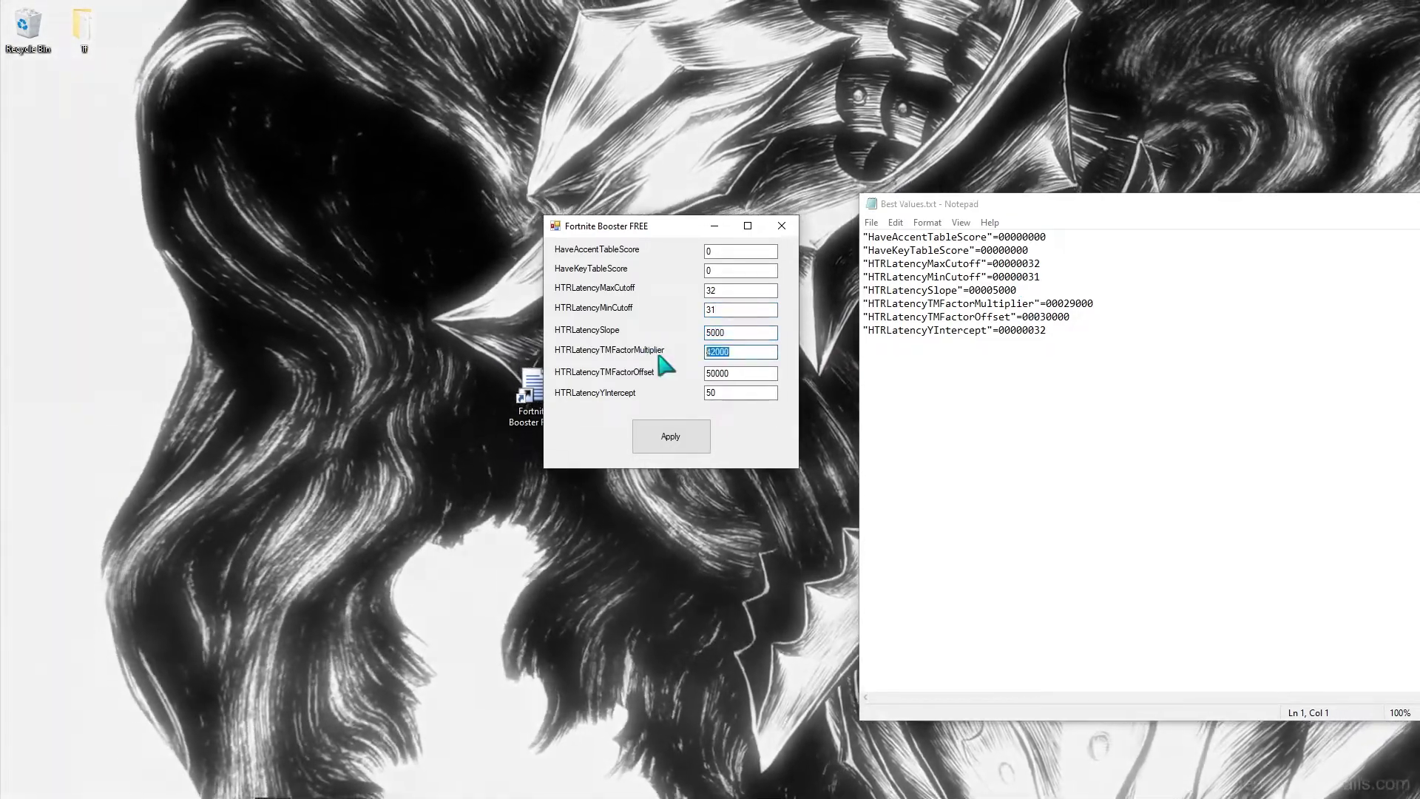
type("29000")
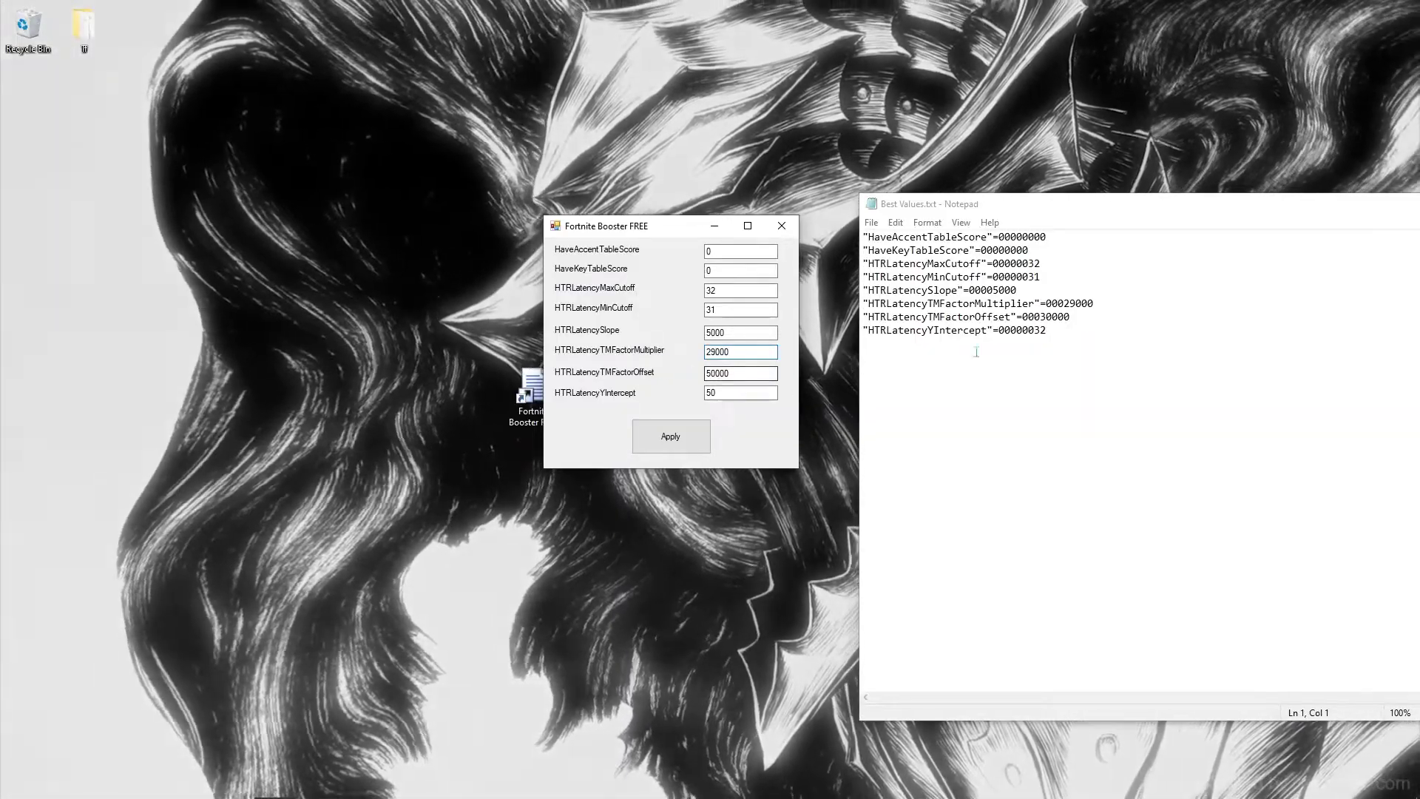
key("Tab")
type("30")
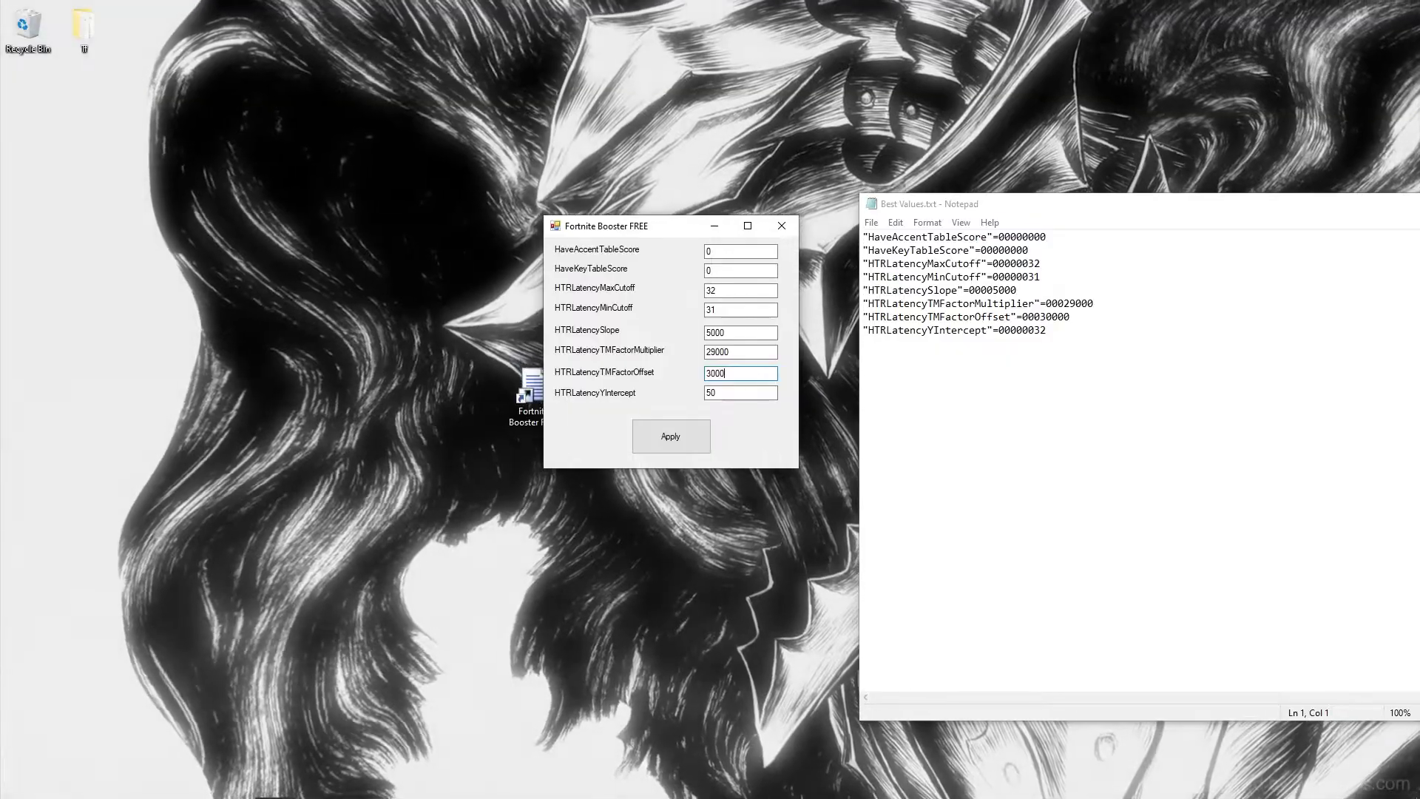
type("000")
key("Tab")
type("32")
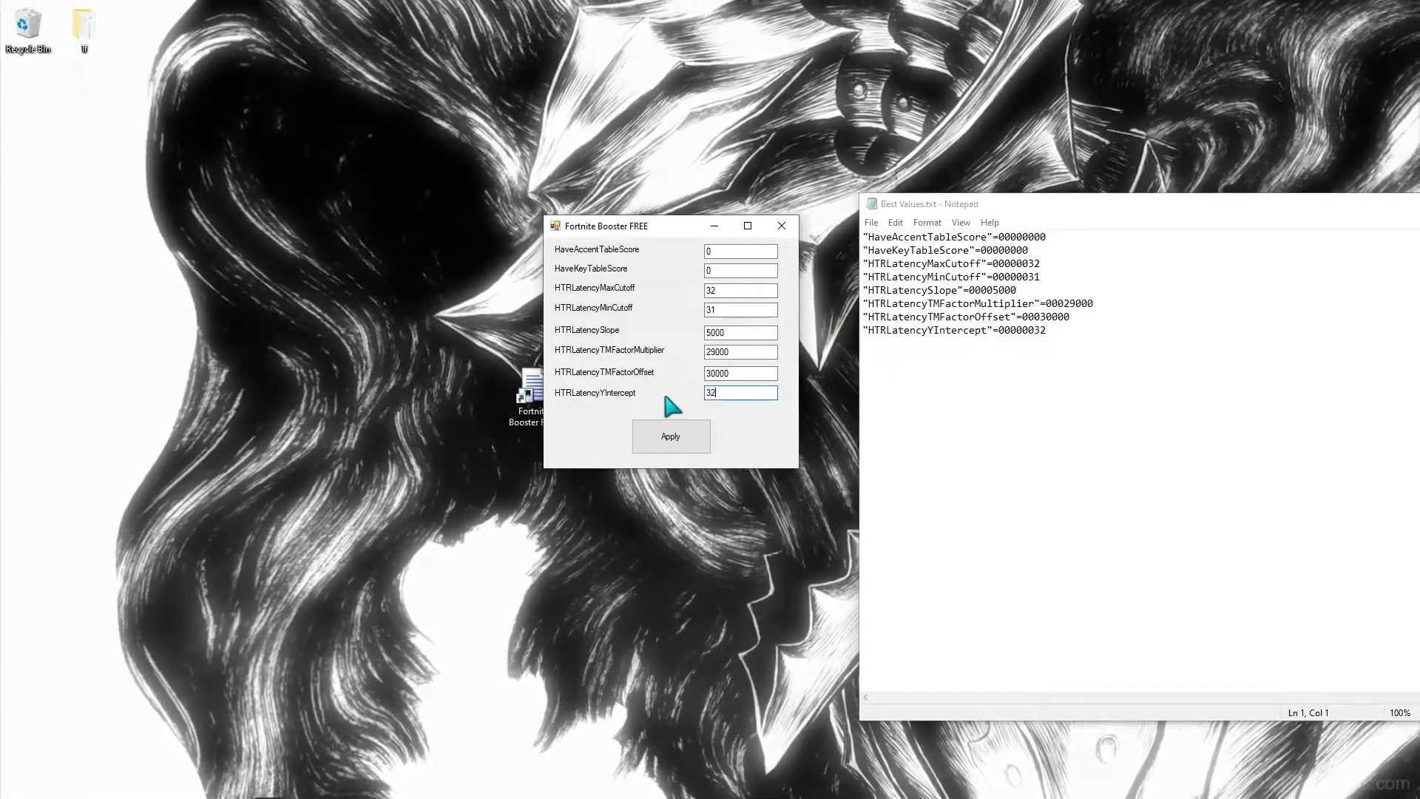
Apply the entered booster values, and close Fortnite Booster FREE and Best Values.txt
left_click_drag(634, 228, 648, 234)
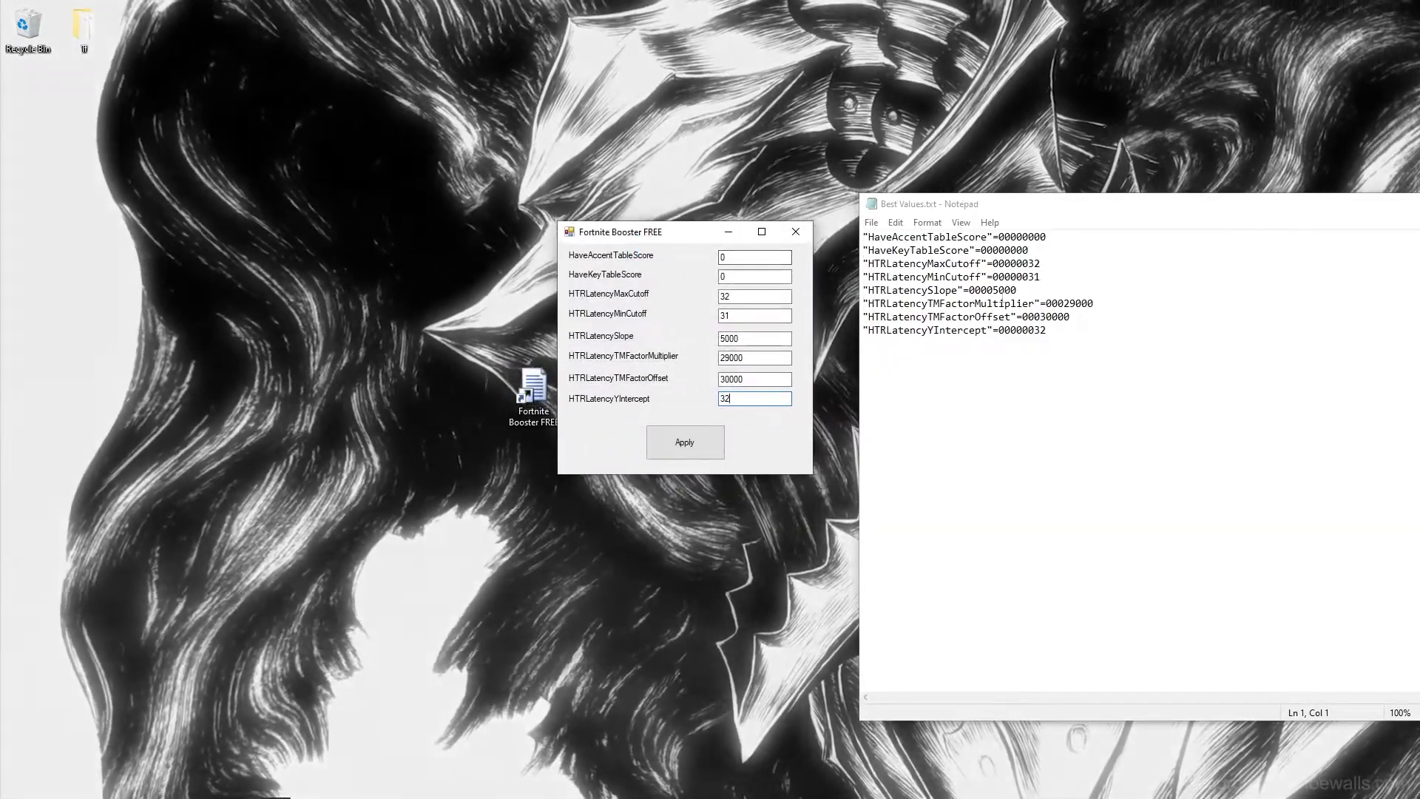
left_click(677, 444)
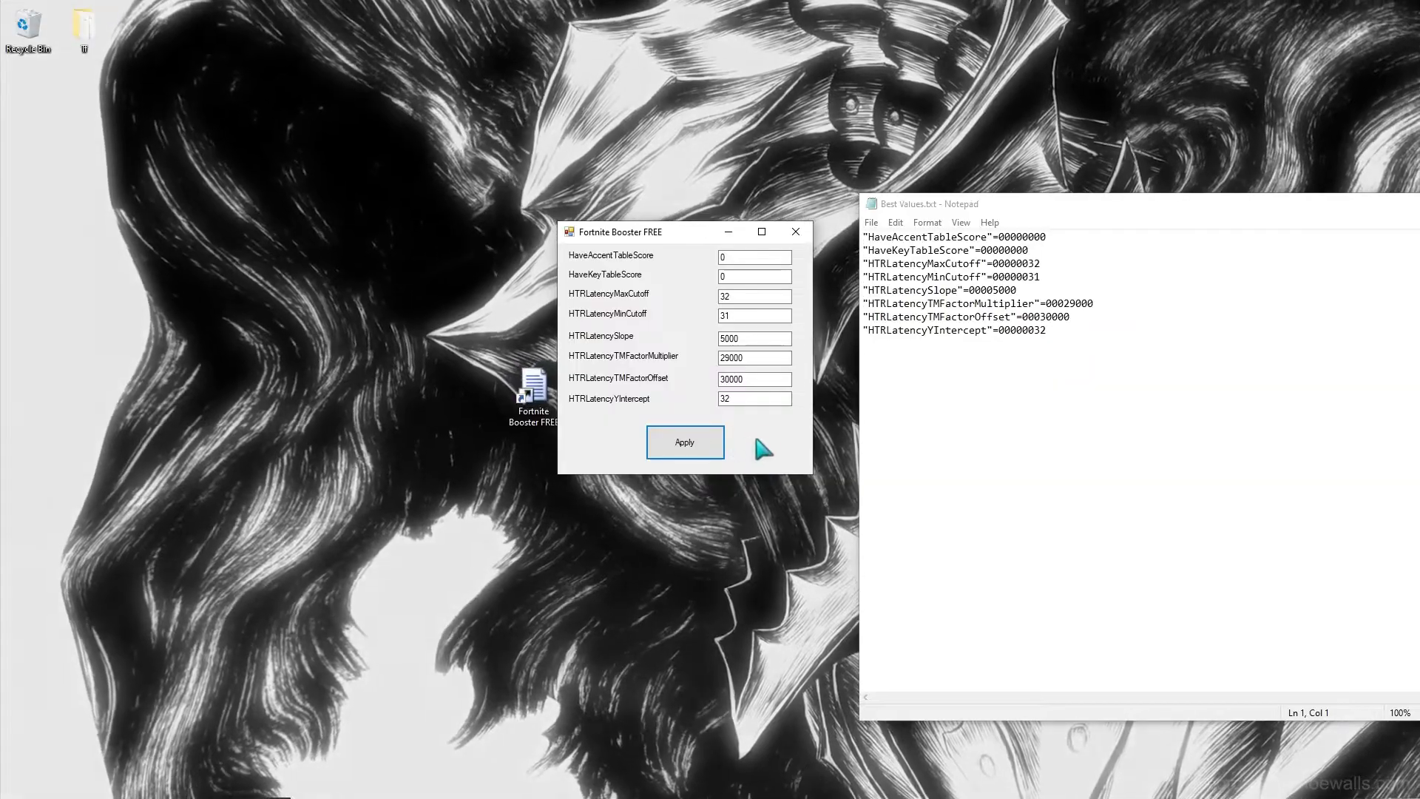
left_click(795, 231)
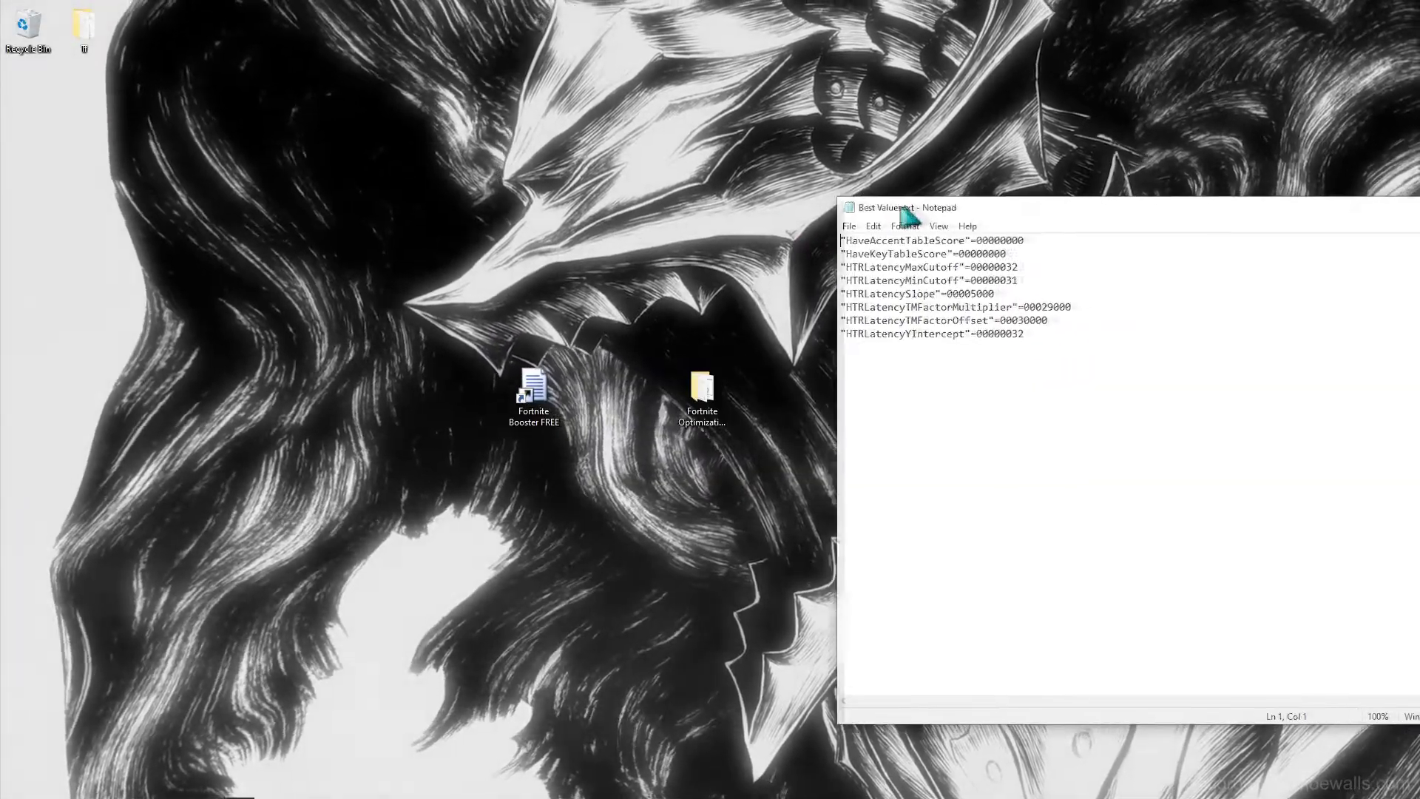
left_click_drag(932, 207, 412, 216)
left_click(1058, 221)
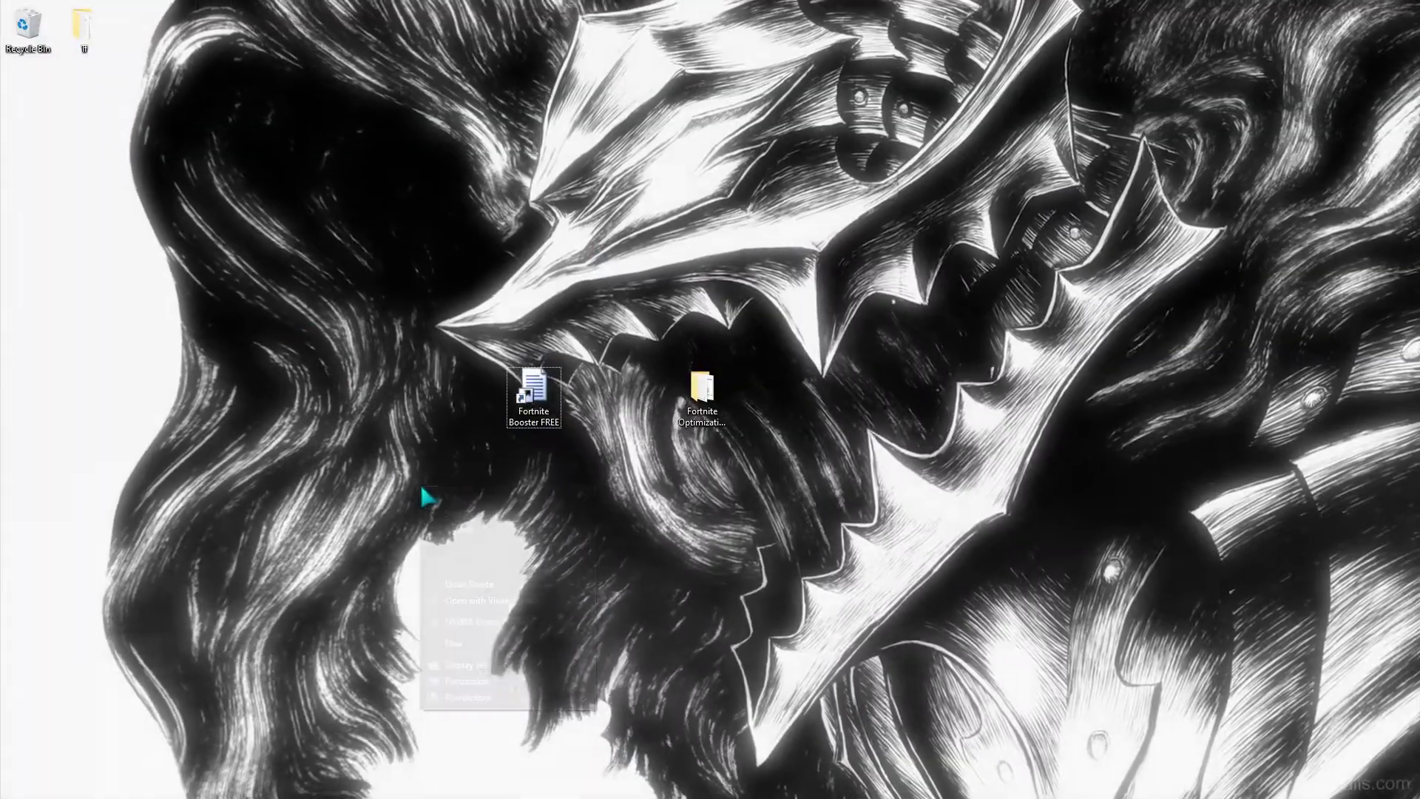
Open the graphics settings from the desktop's display settings and check Hardware-accelerated GPU scheduling
right_click(420, 488)
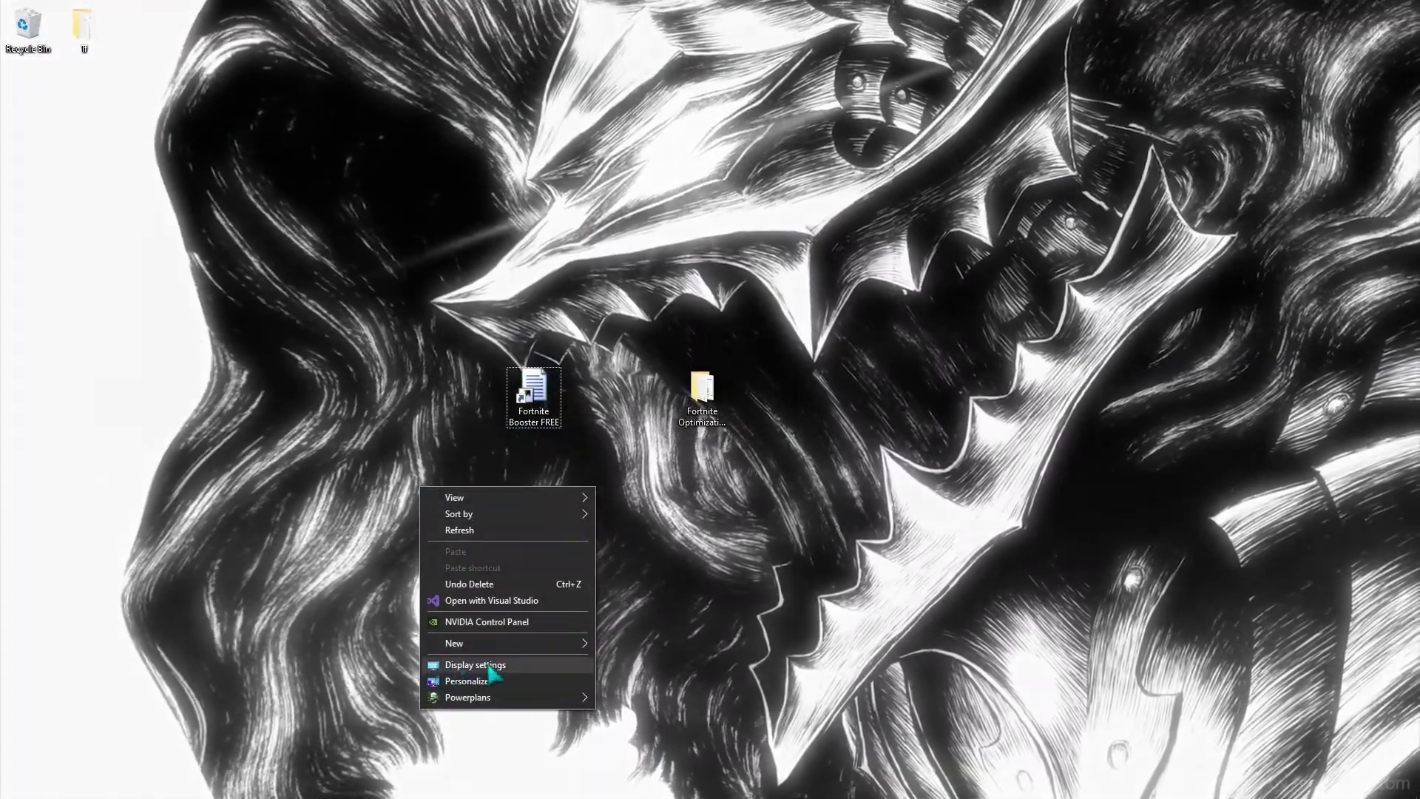
left_click(492, 669)
scroll(617, 527, "down", 2)
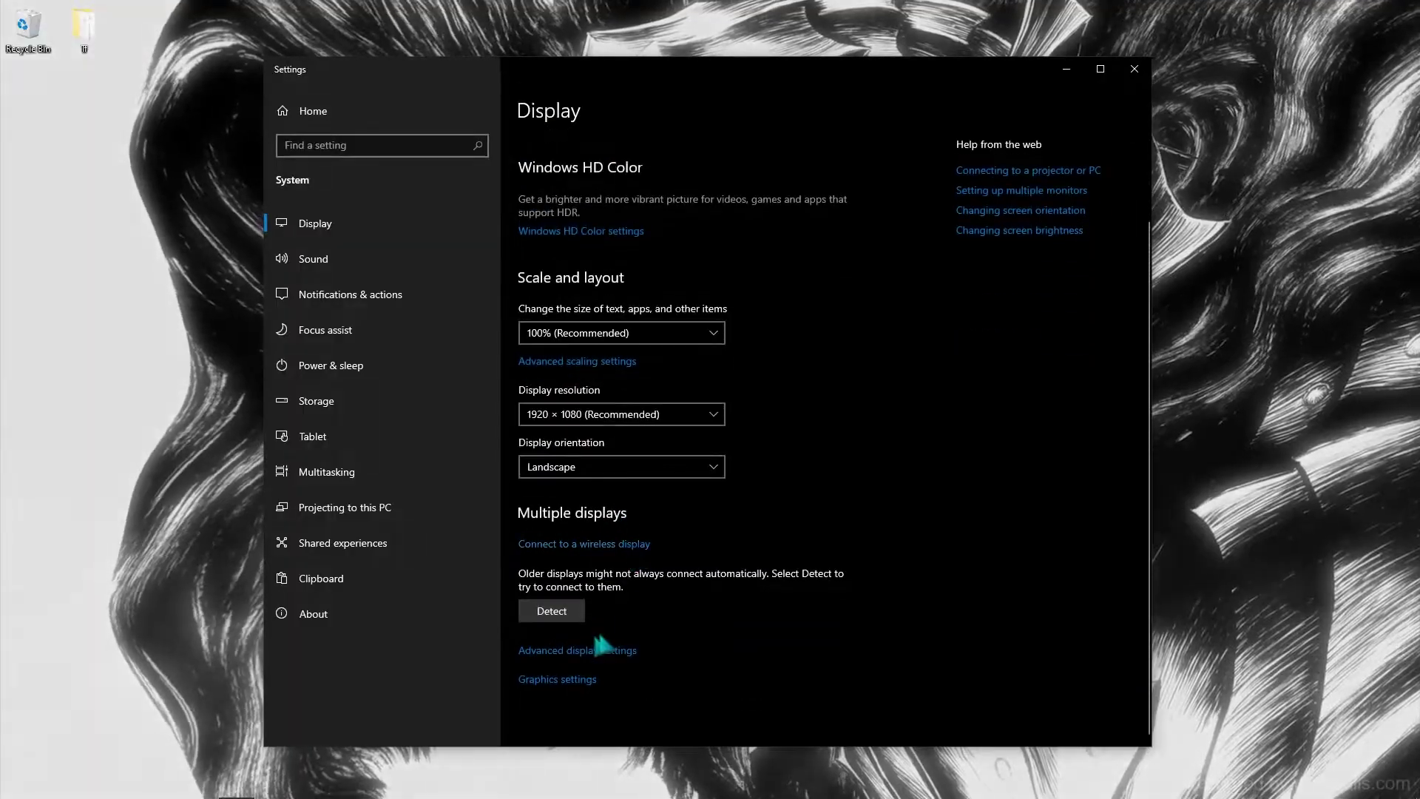
left_click(562, 679)
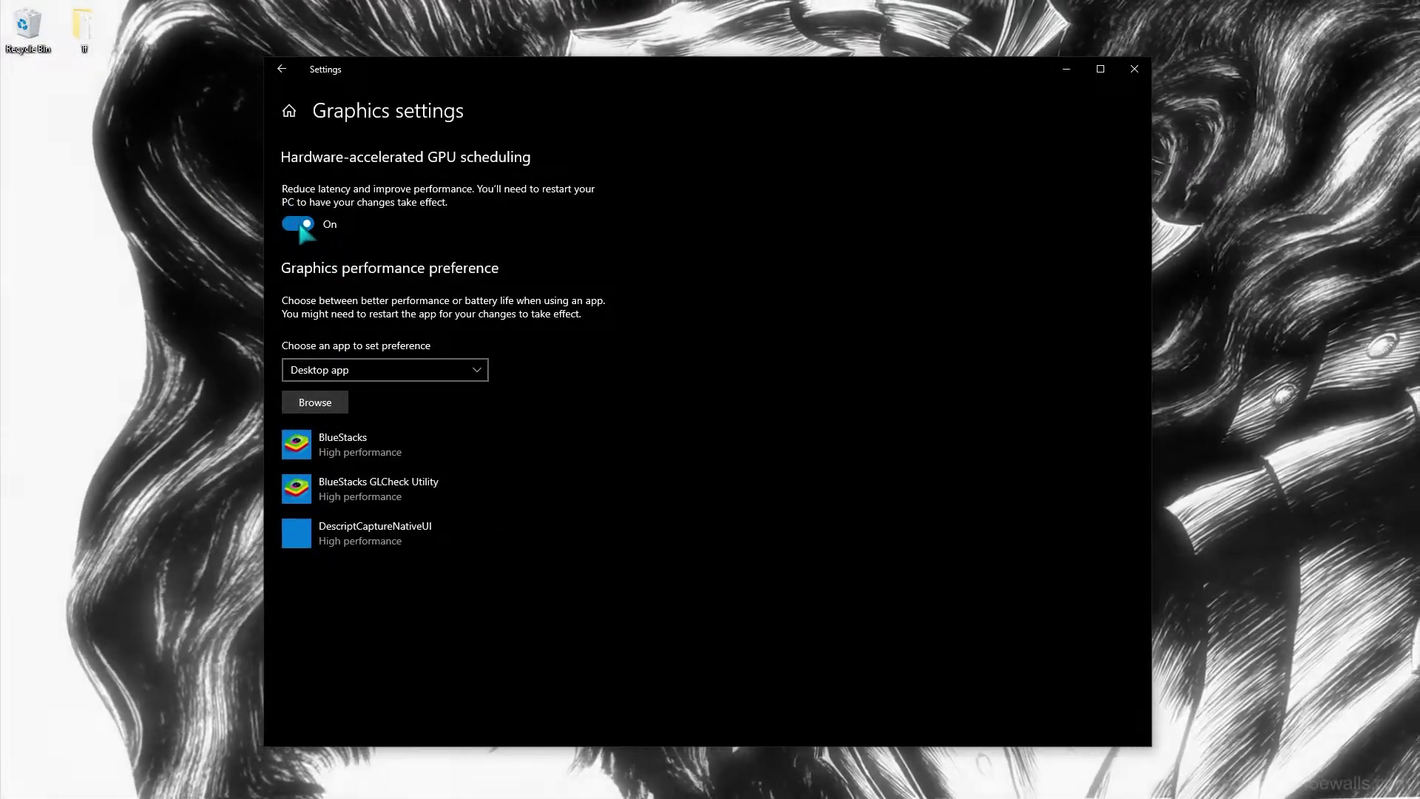
Return to the display settings, review the advanced display settings and close Settings
left_click(282, 71)
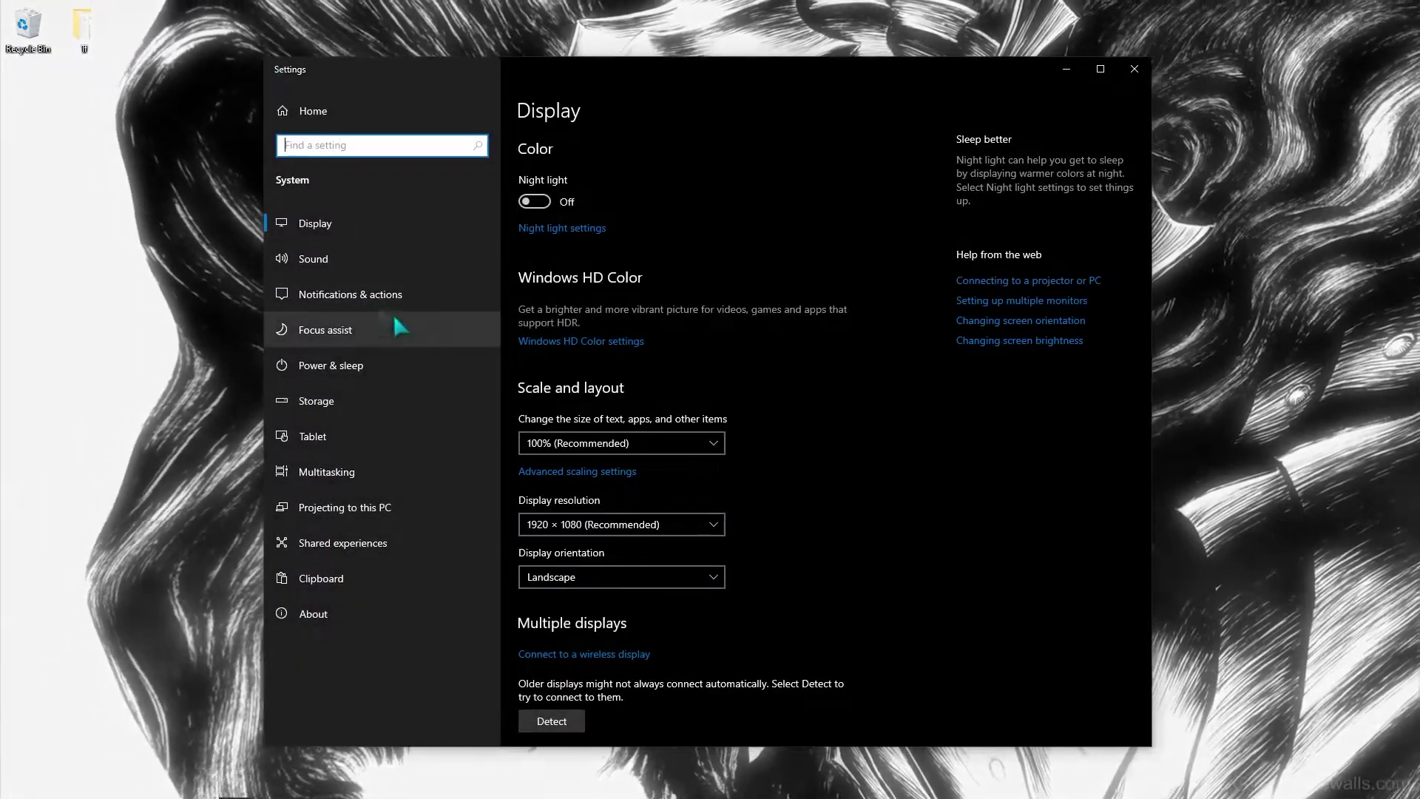
scroll(634, 451, "down", 5)
left_click(580, 647)
left_click(415, 566)
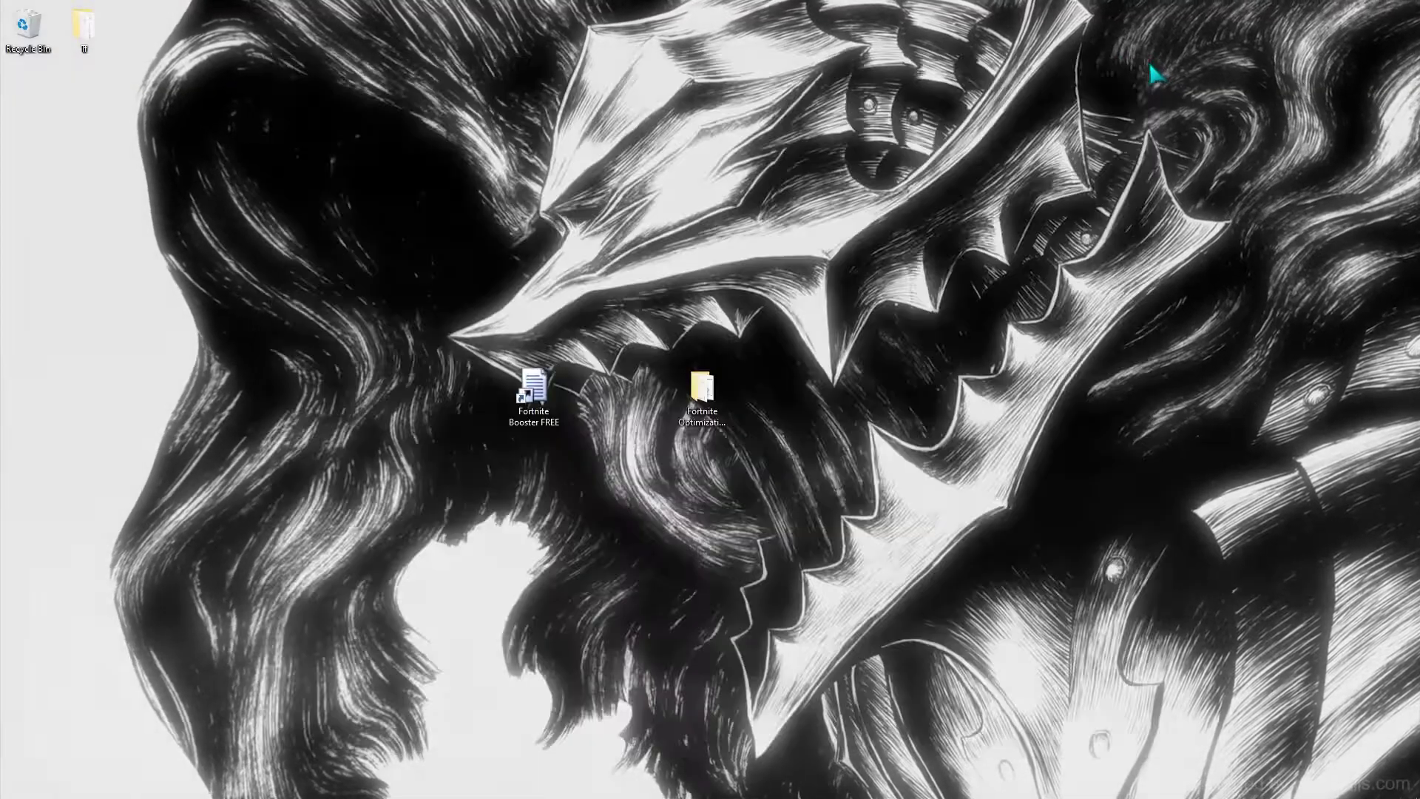
Open NVIDIA Control Panel, review the global options under Manage 3D Settings and close it
right_click(889, 182)
left_click(923, 314)
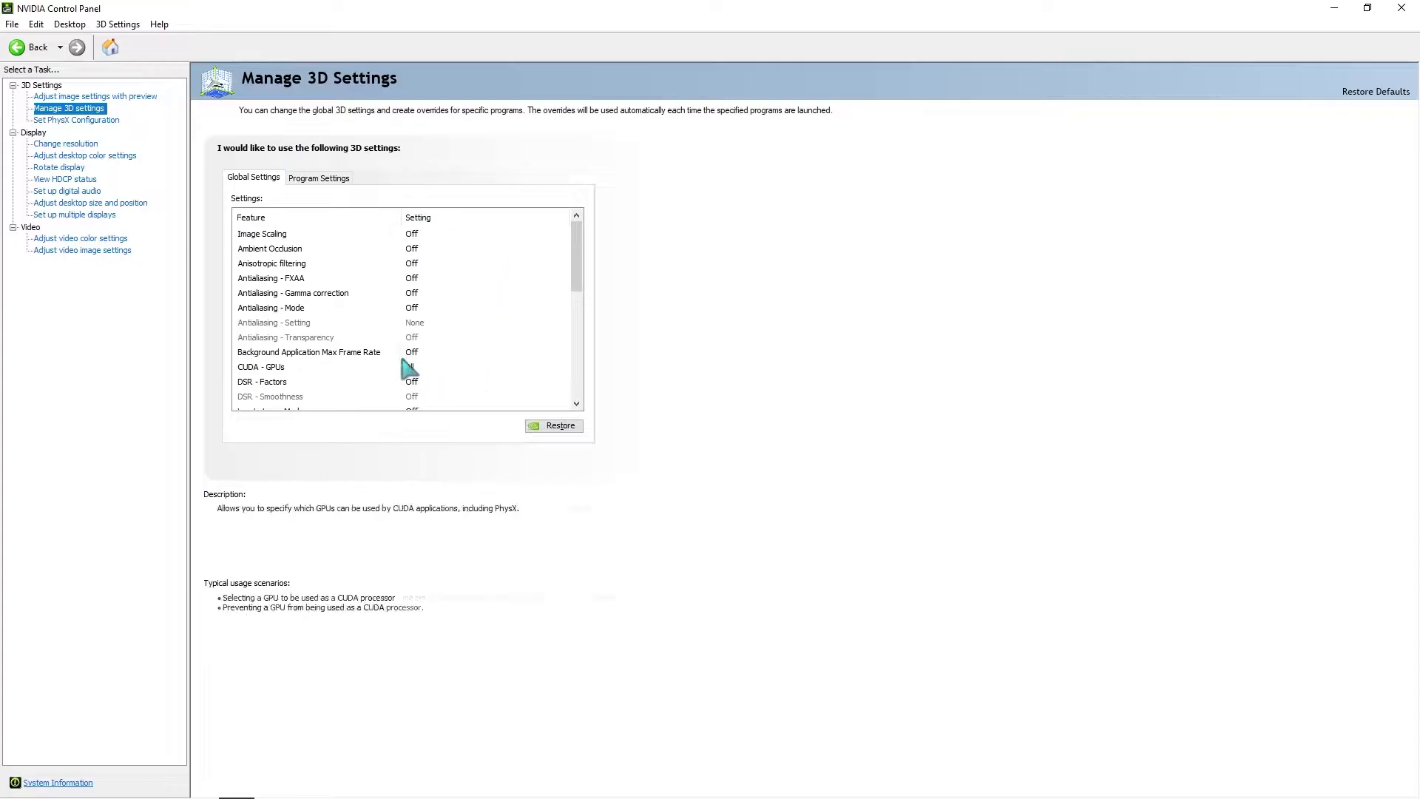
left_click_drag(579, 280, 576, 366)
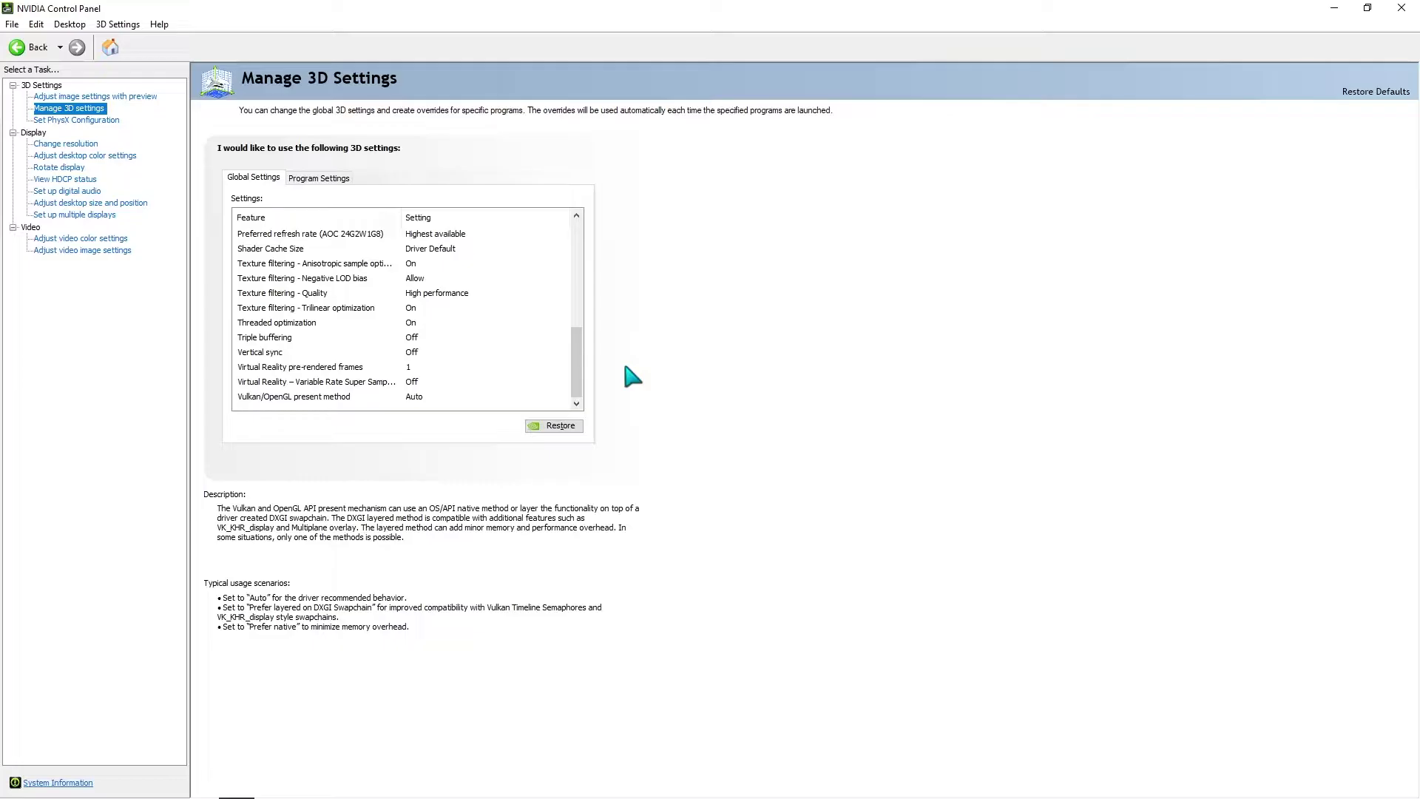
left_click(1402, 8)
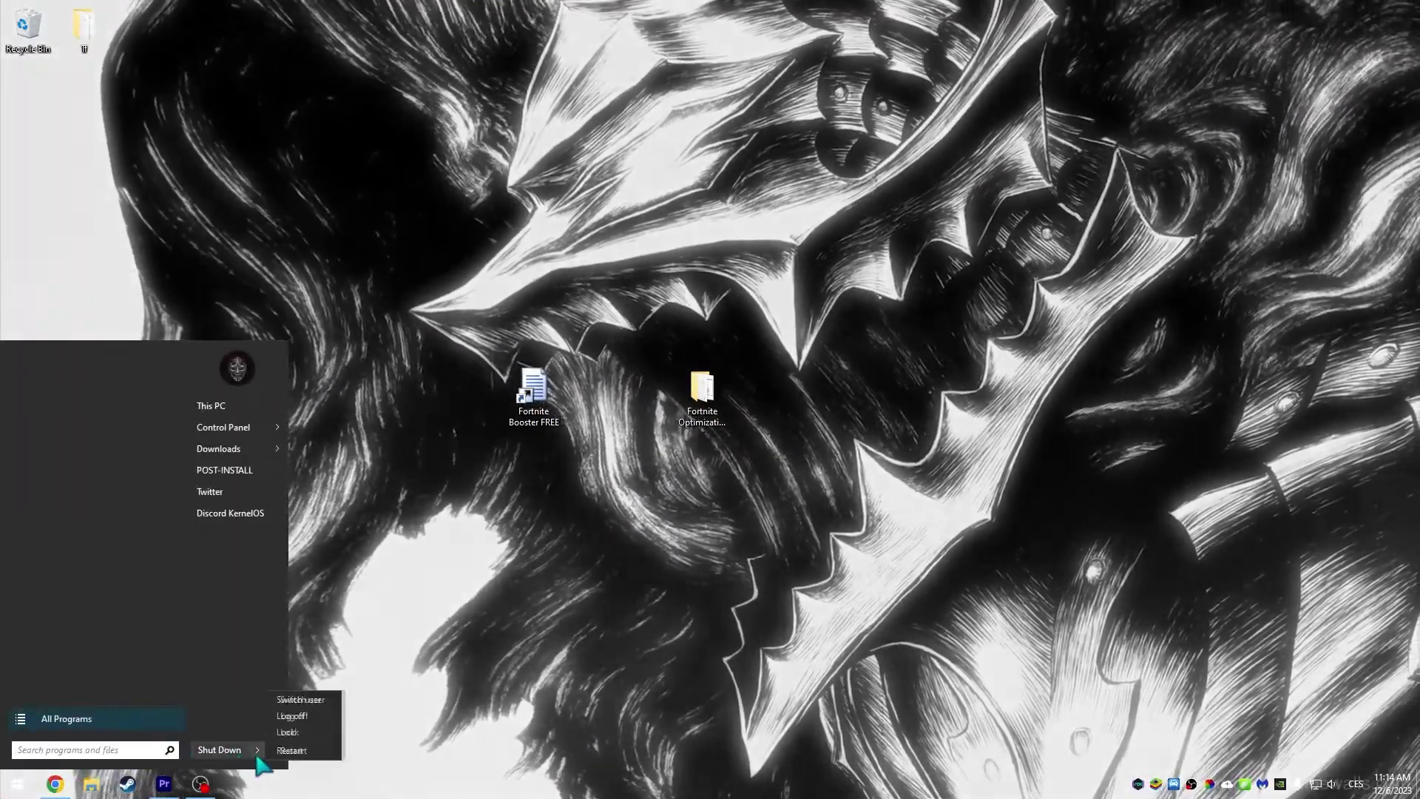
Extract the Velocity Booster v2 archive on the desktop into its own folder and delete the archive
left_click_drag(535, 290, 675, 374)
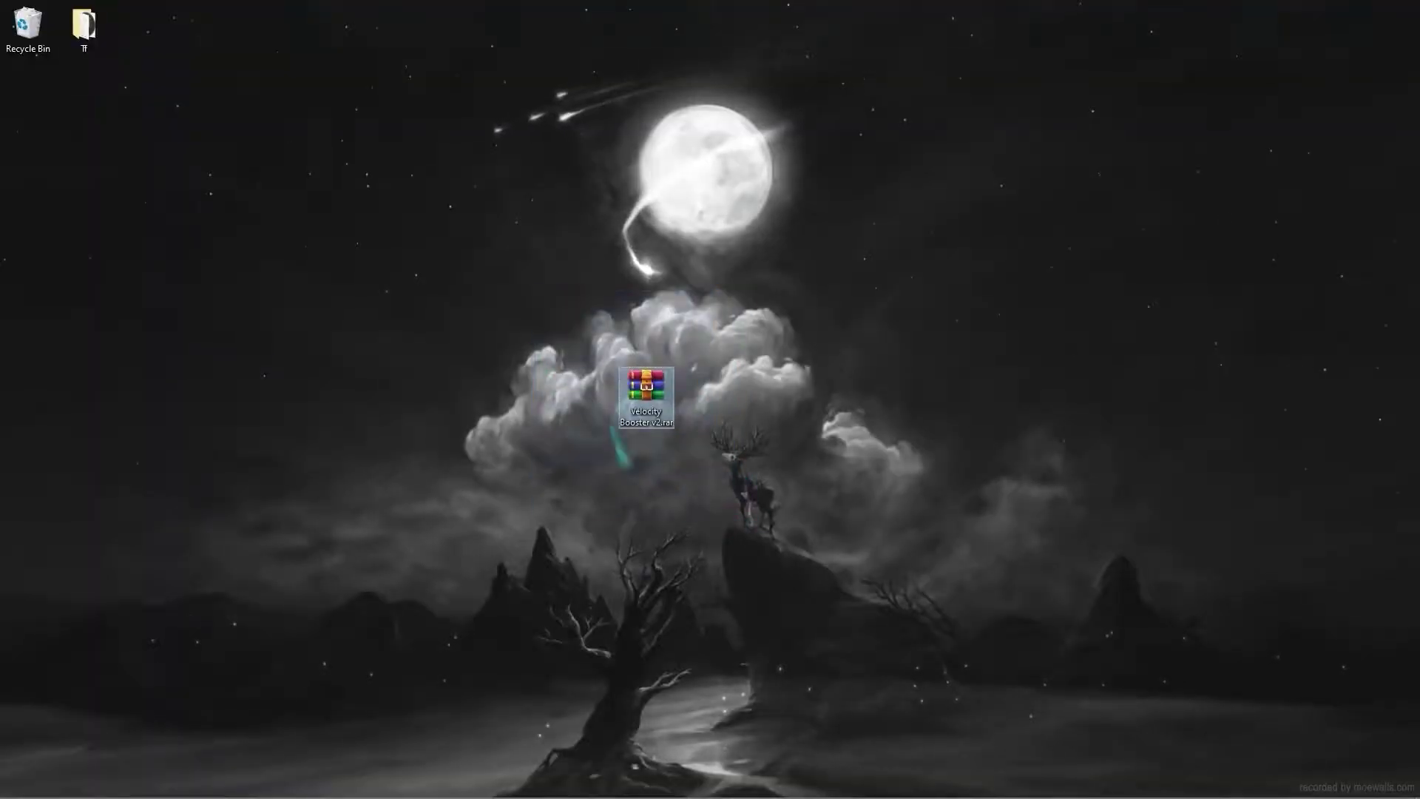
right_click(628, 388)
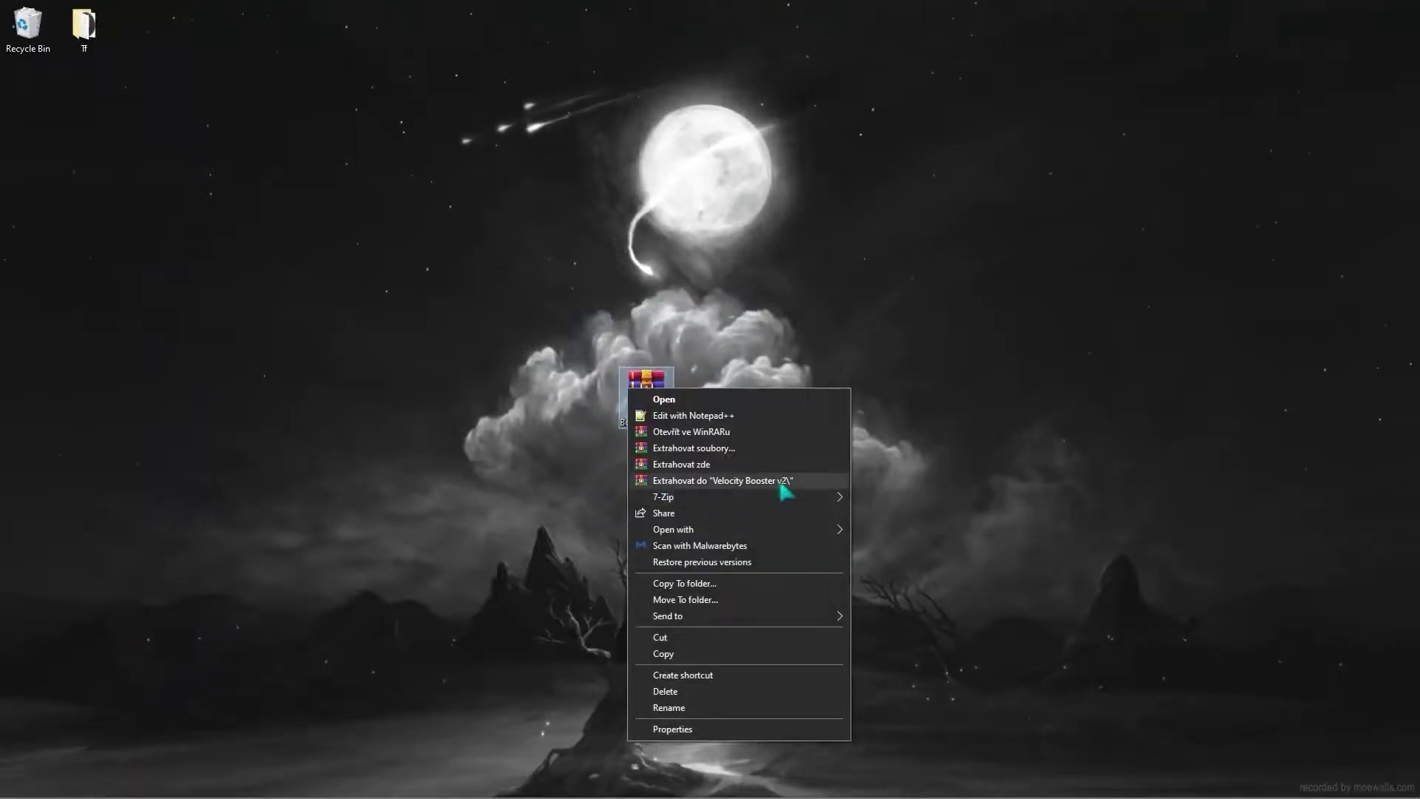
left_click(722, 481)
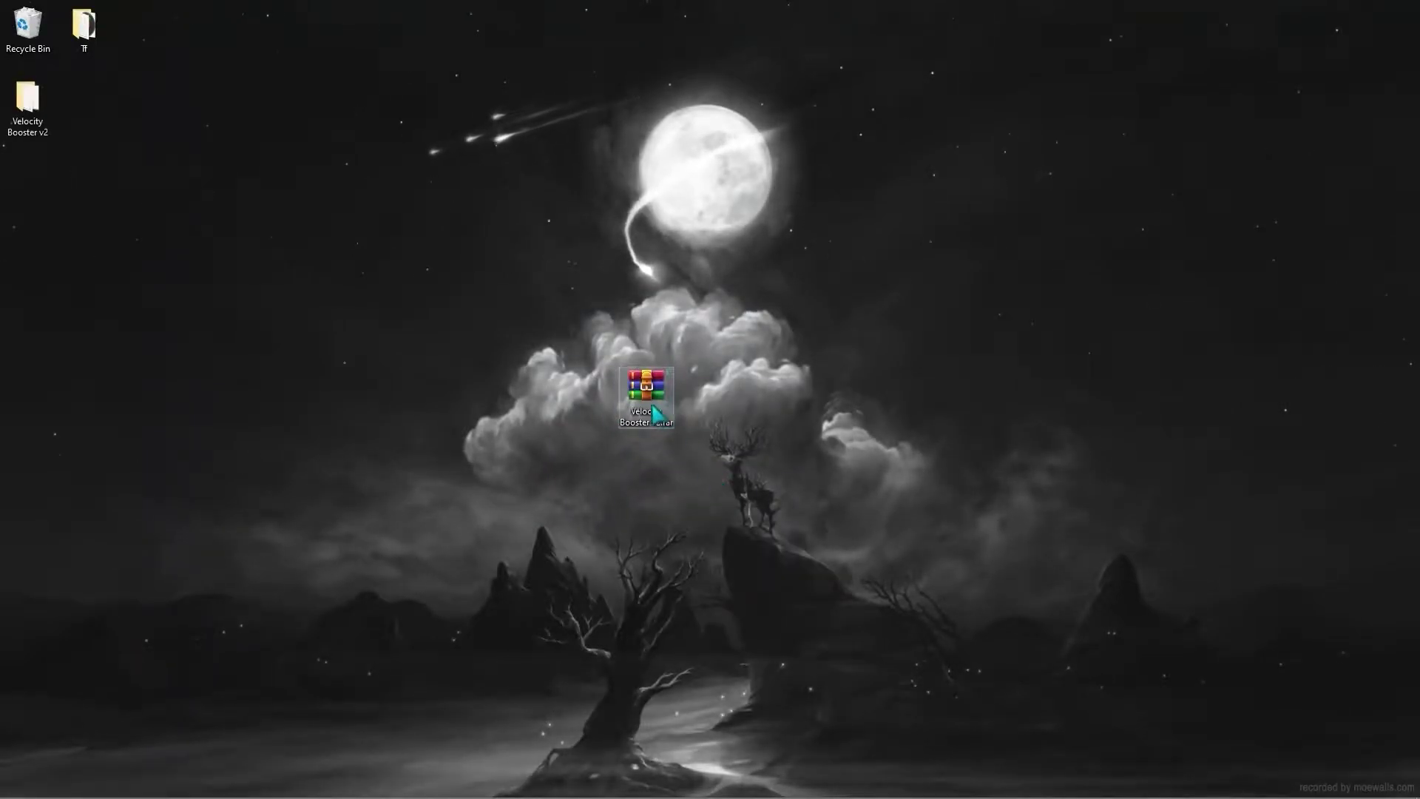
key("Delete")
Move the Velocity Booster v2 folder to the middle of the desktop, open it and reposition its window
left_click_drag(27, 104, 695, 398)
double_click(695, 397)
left_click_drag(648, 280, 755, 227)
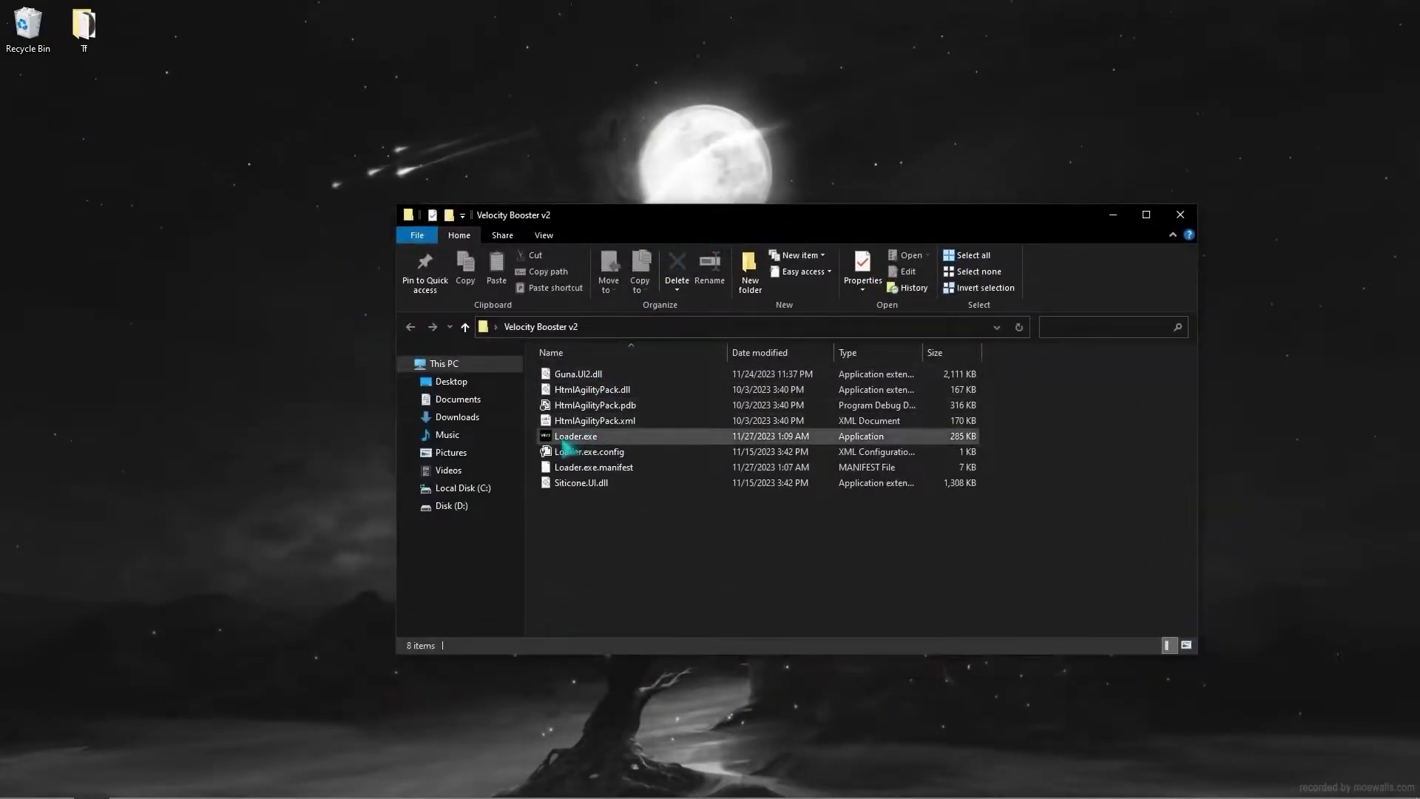
Search the system for restore and open the Create a restore point settings
left_click(17, 786)
type("restore")
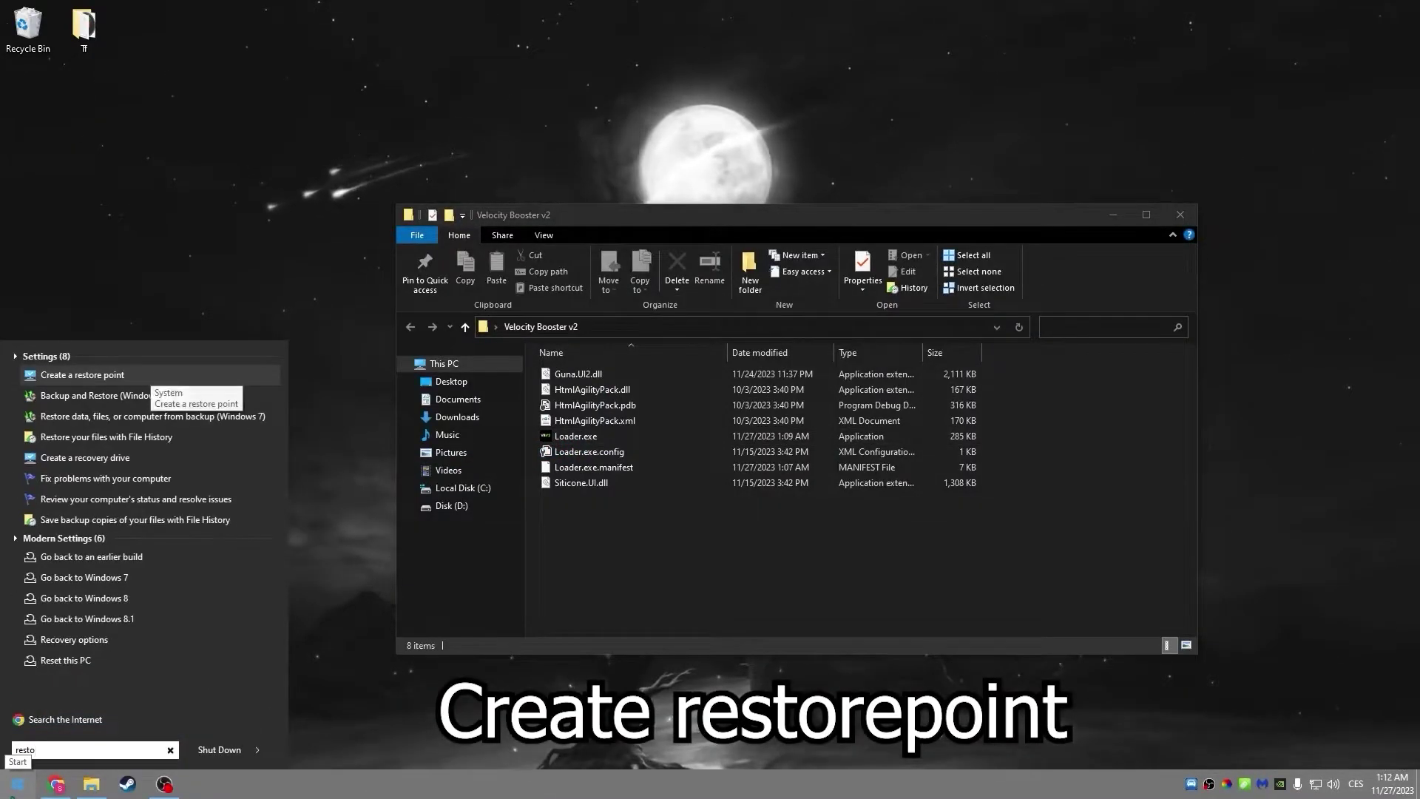
left_click(148, 375)
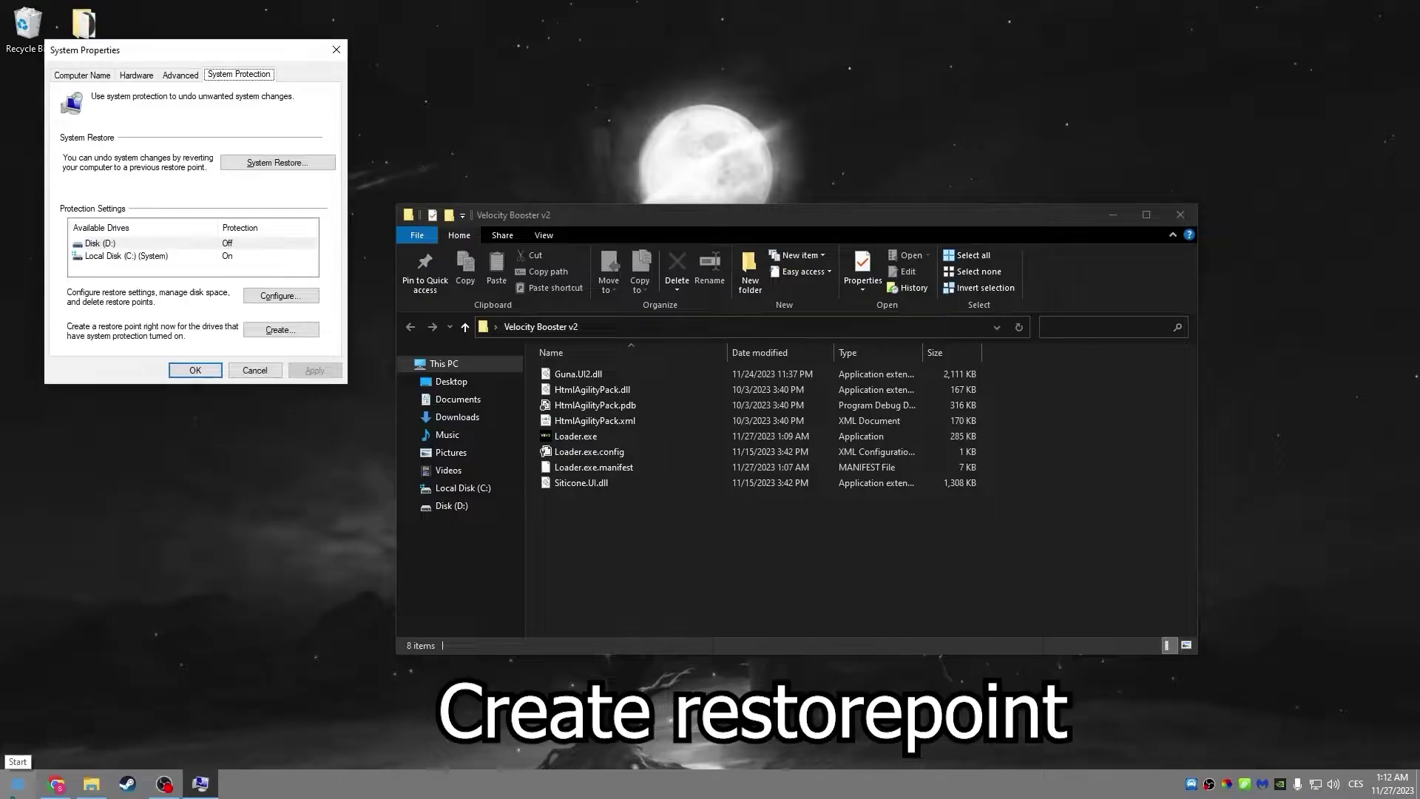
Configure system protection for Disk (D:) with a maximum usage of 5% and apply it
left_click(277, 243)
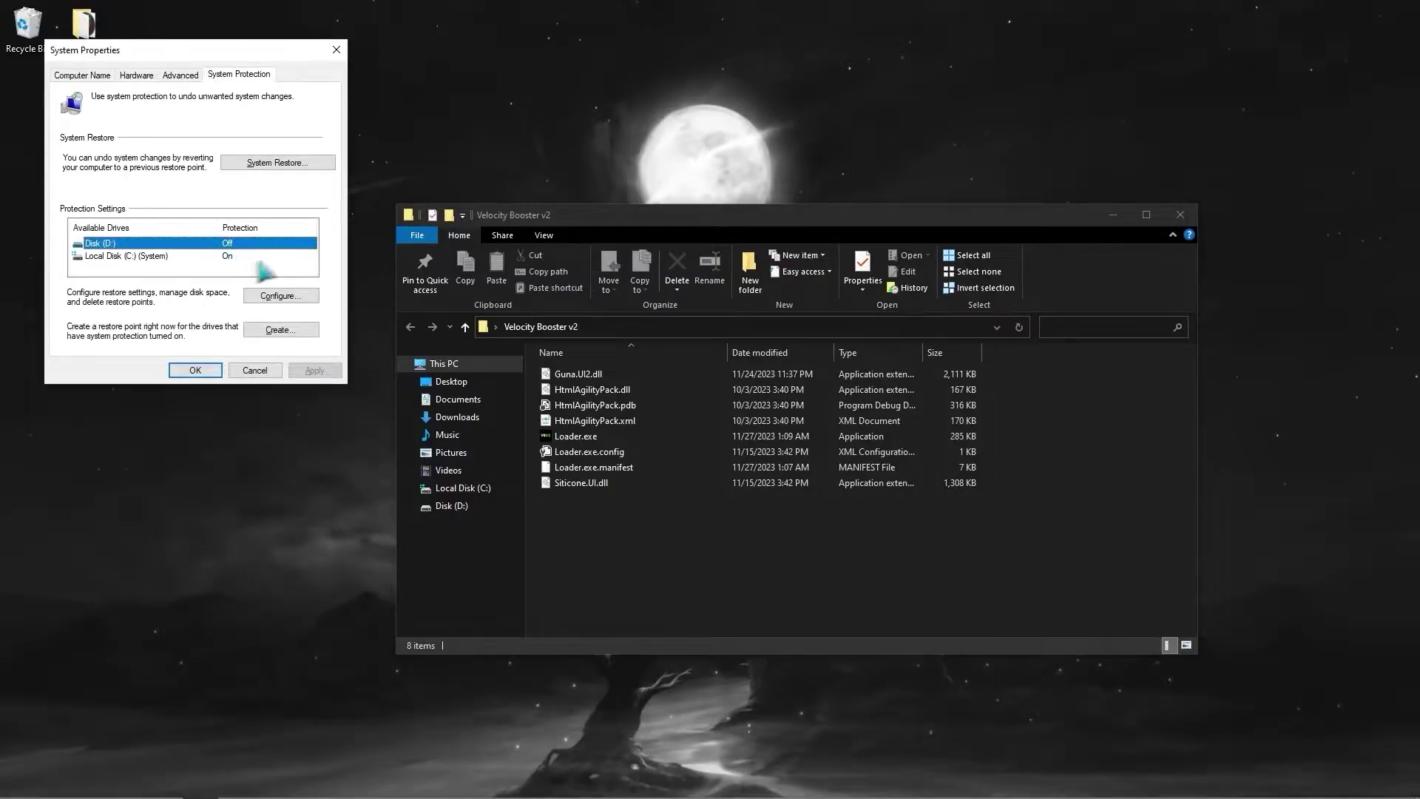
left_click(270, 296)
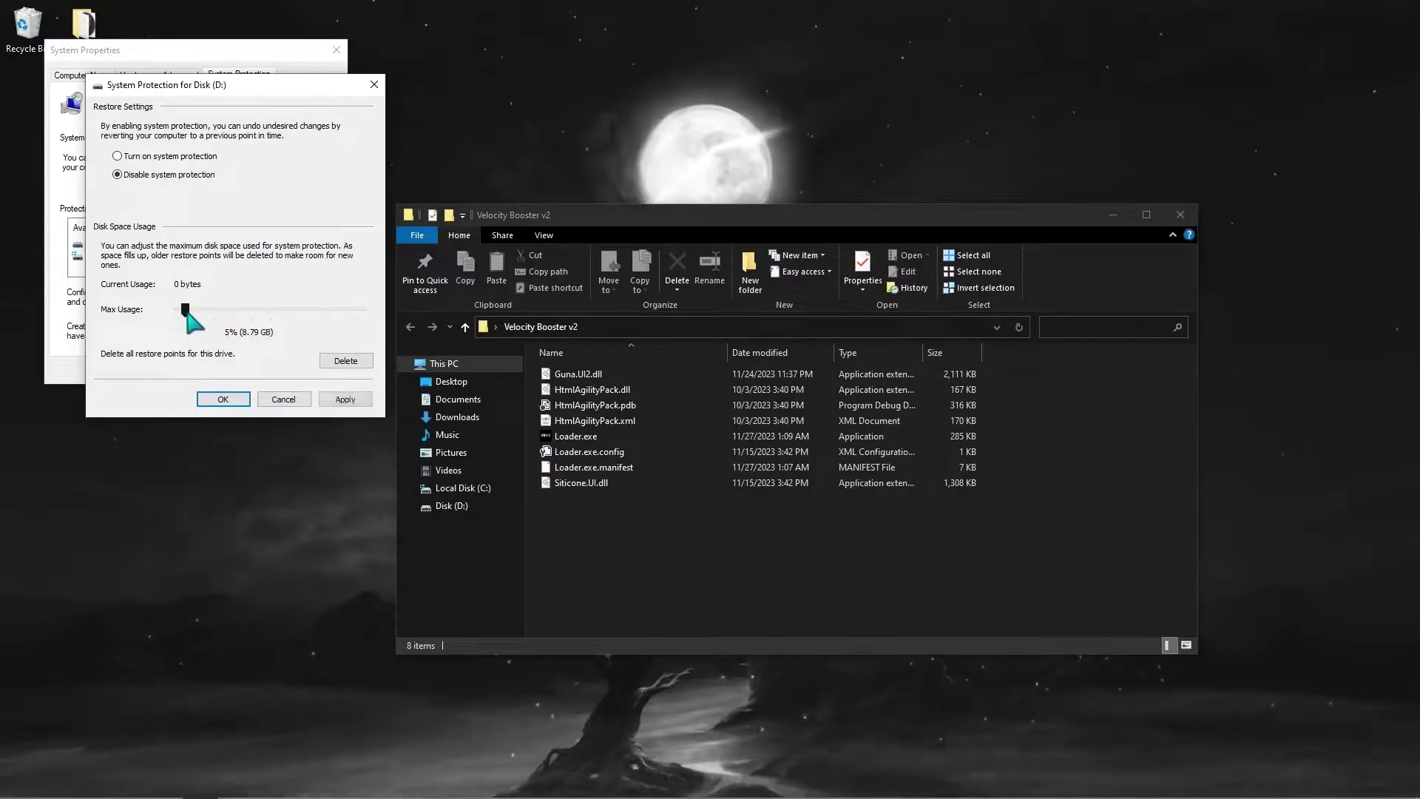
left_click(337, 400)
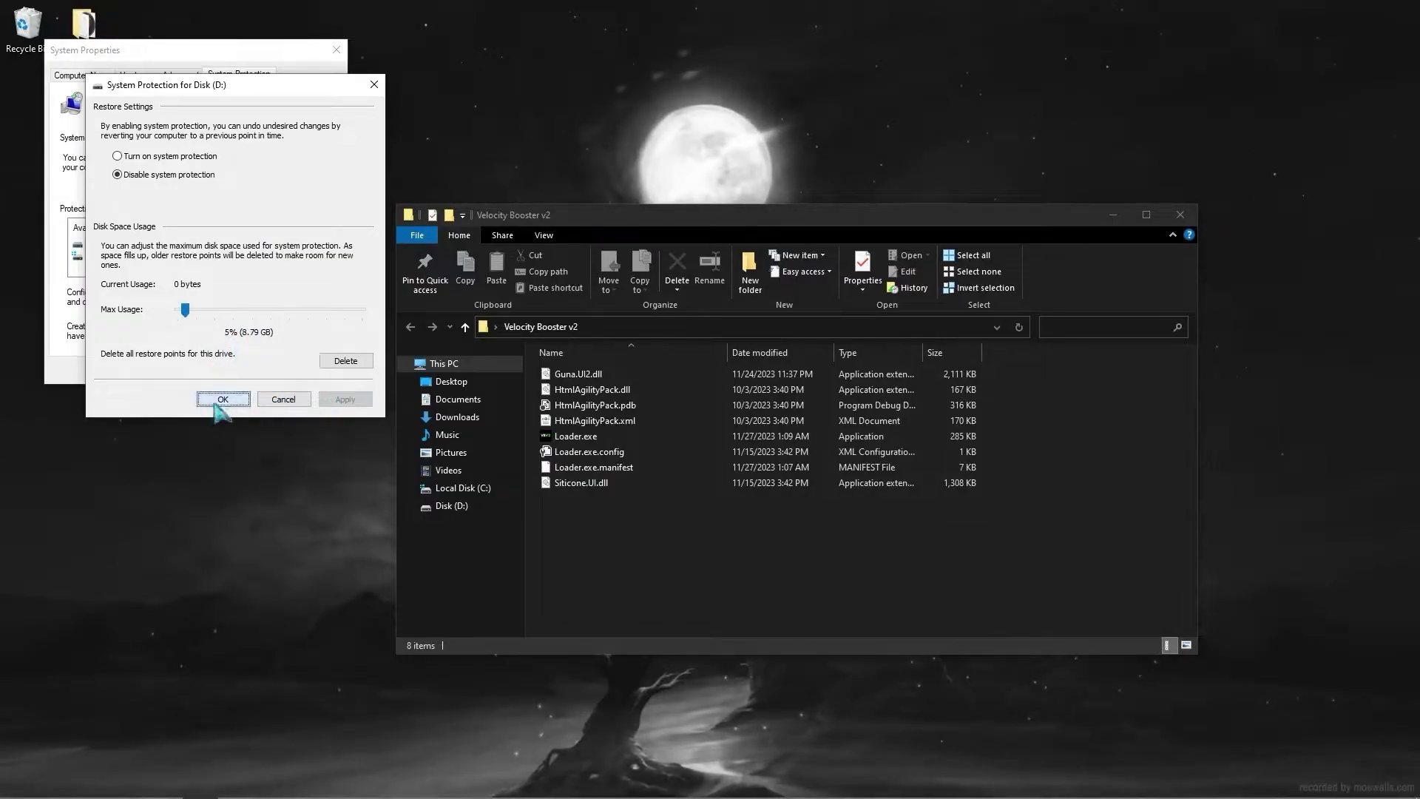
left_click(222, 400)
Check and confirm the system protection settings for Local Disk (C:)
left_click(255, 255)
left_click(274, 296)
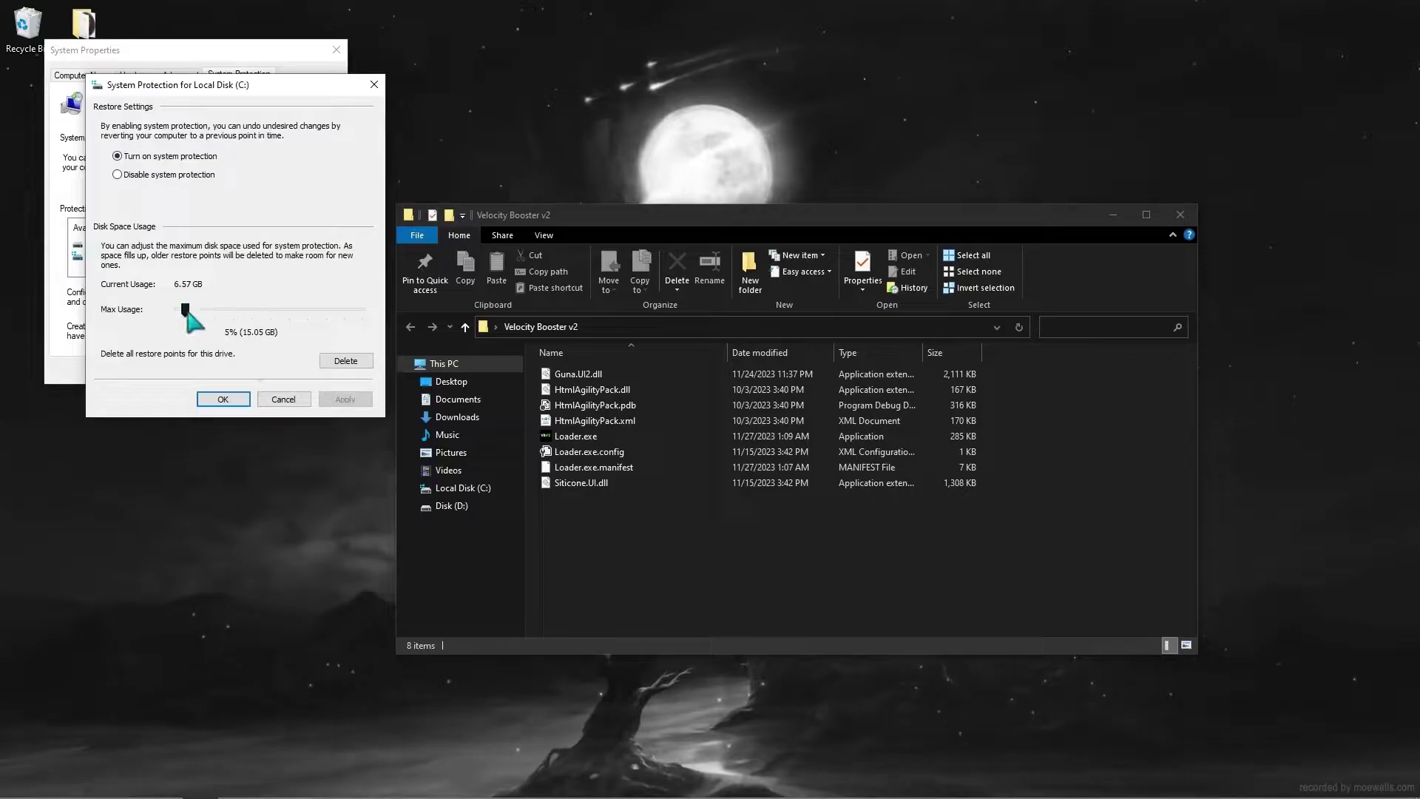
left_click(222, 400)
left_click(311, 296)
left_click(222, 400)
Create a restore point described as "VB Resore point" and close the system properties
left_click(311, 330)
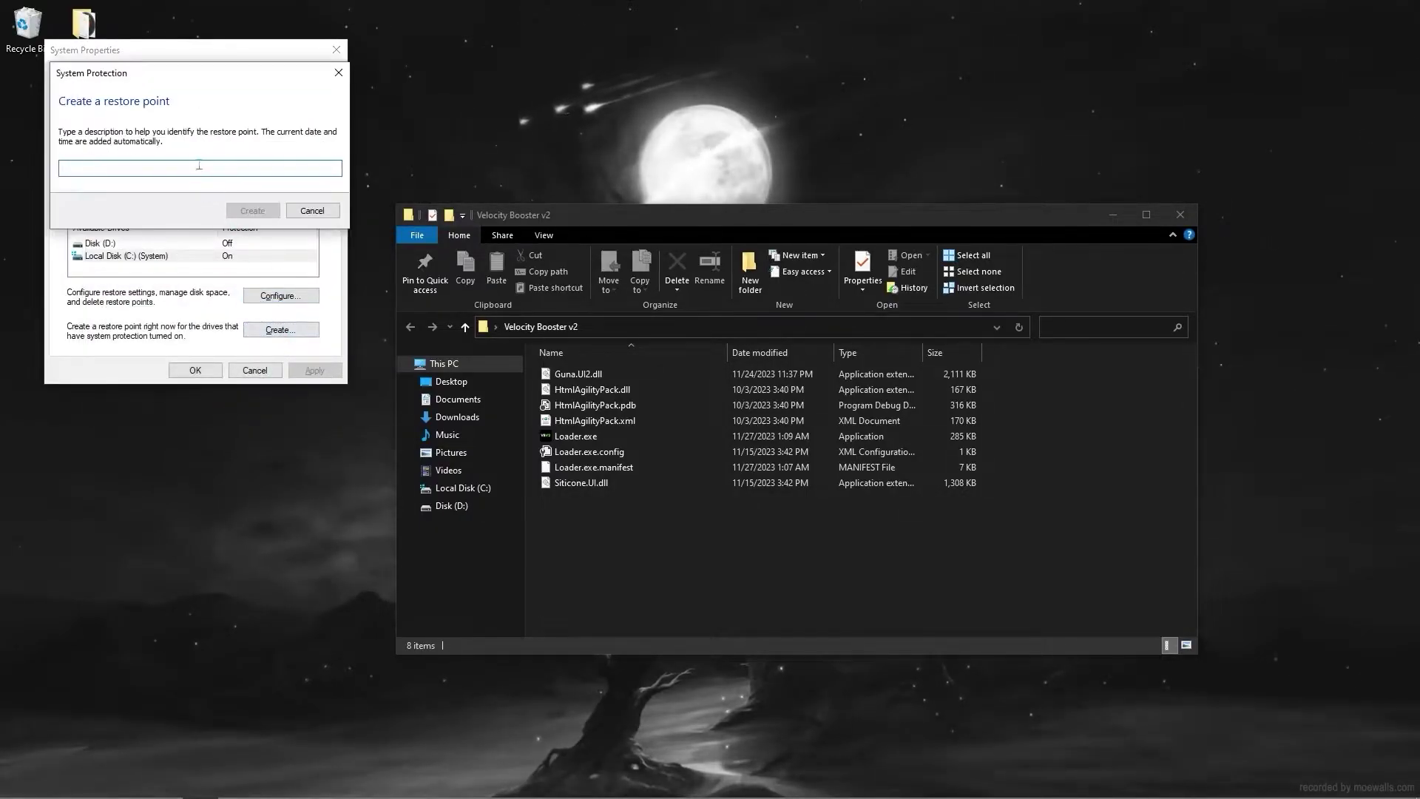
type("VB Ri")
type("sore")
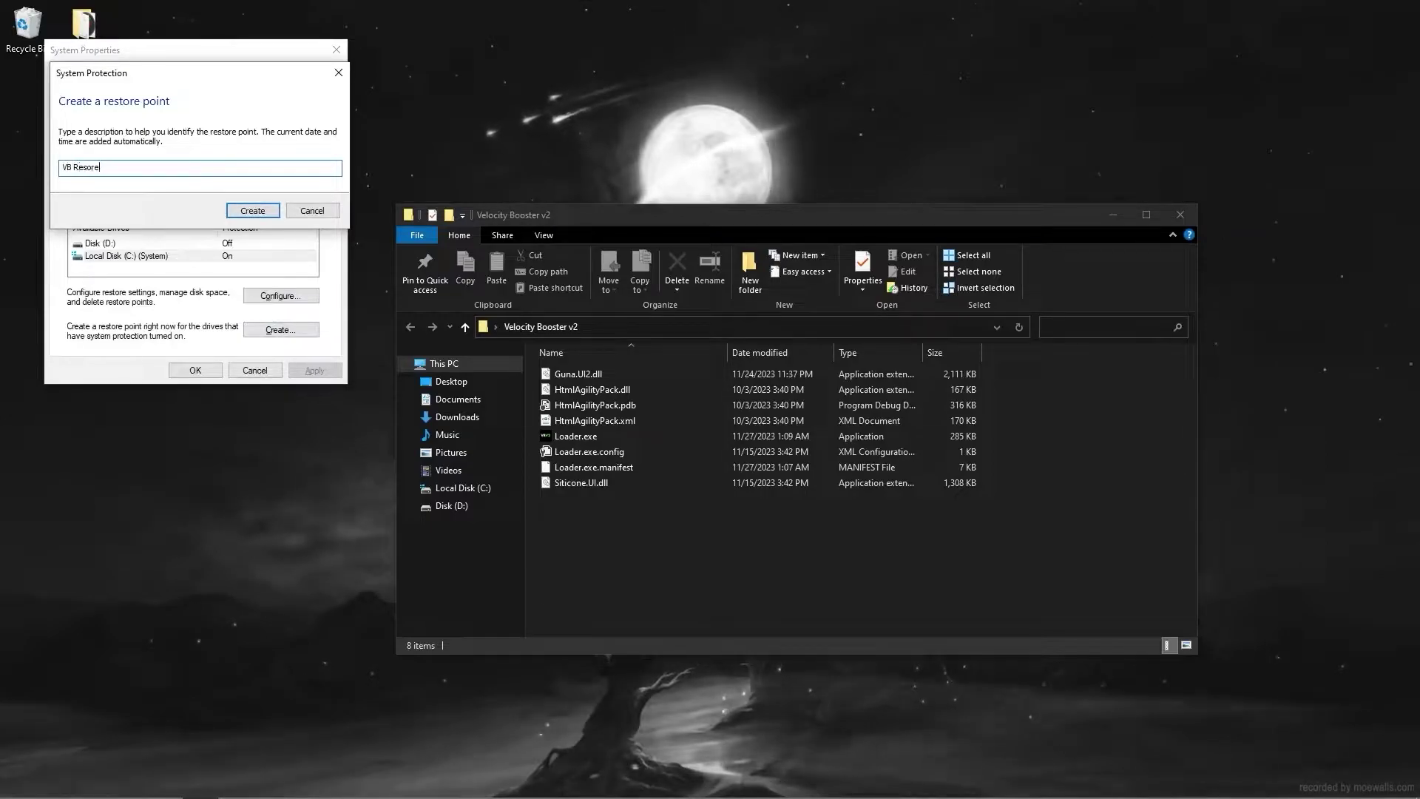
type(" point")
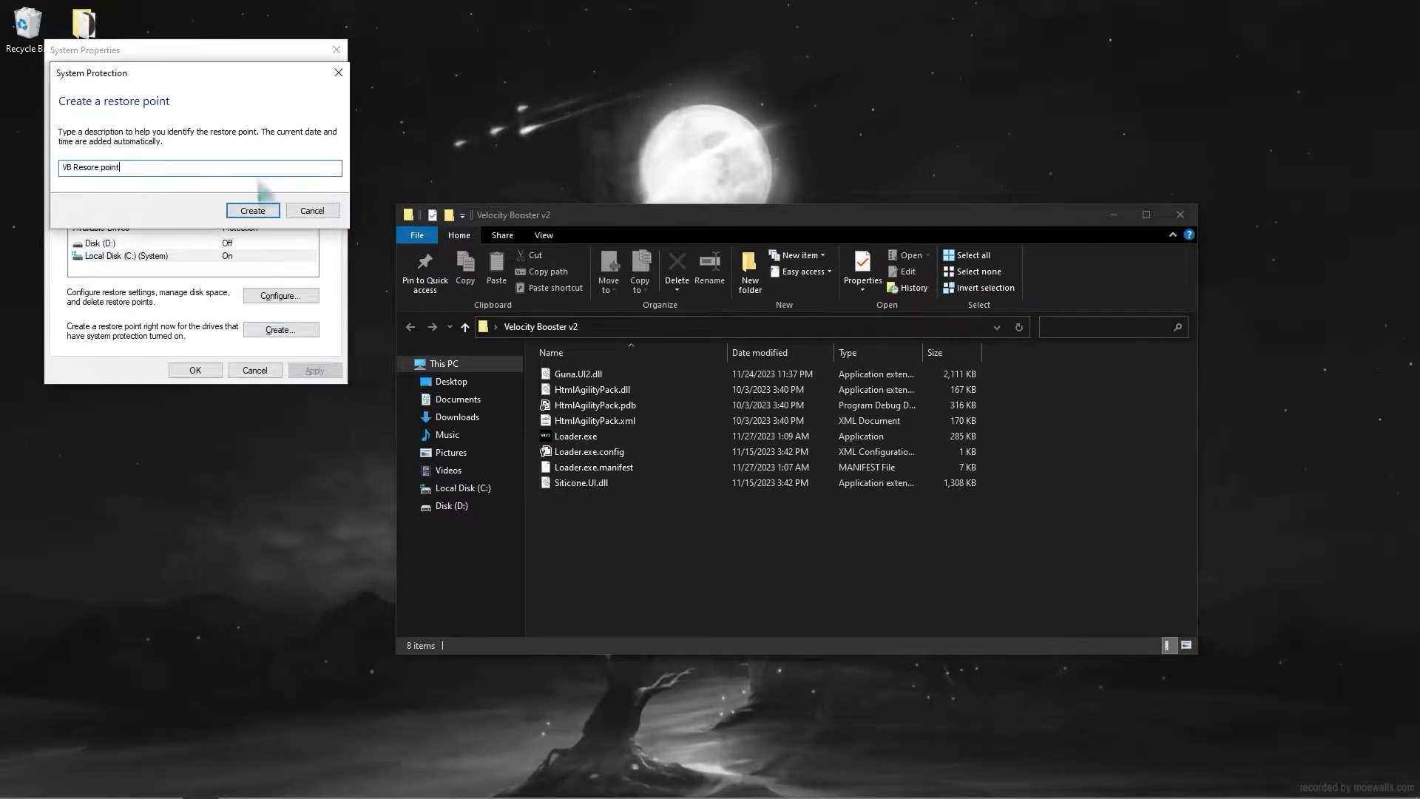
left_click(256, 211)
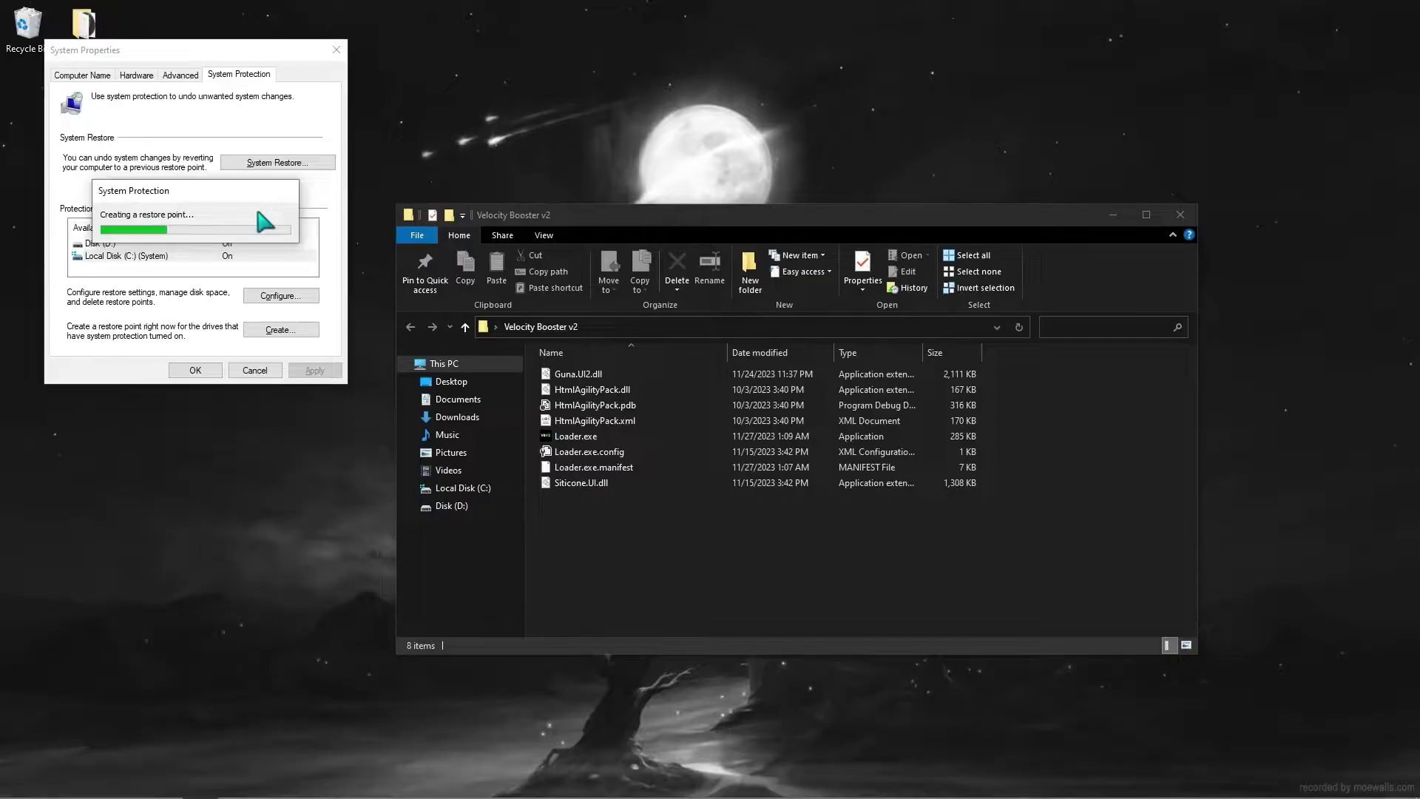
left_click(281, 219)
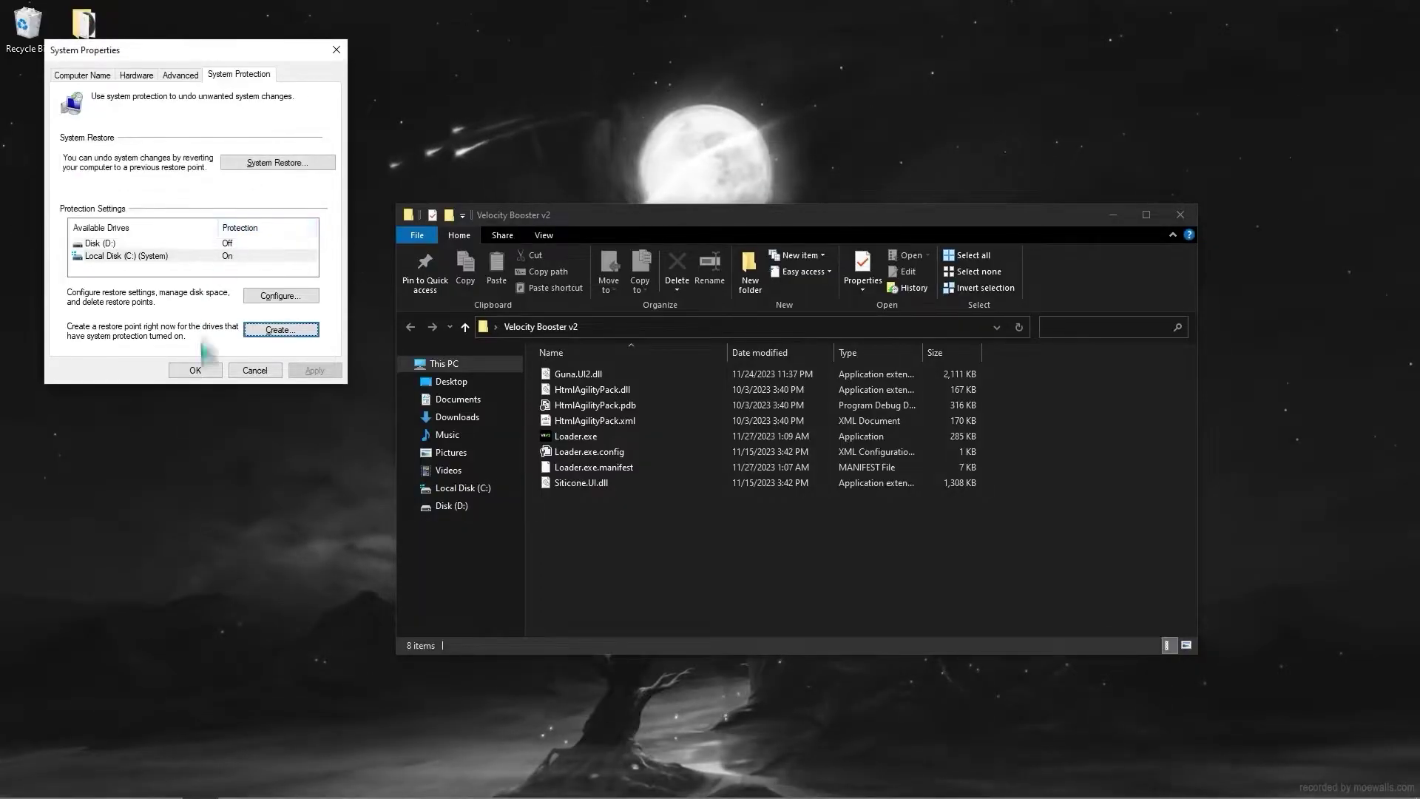
left_click(196, 369)
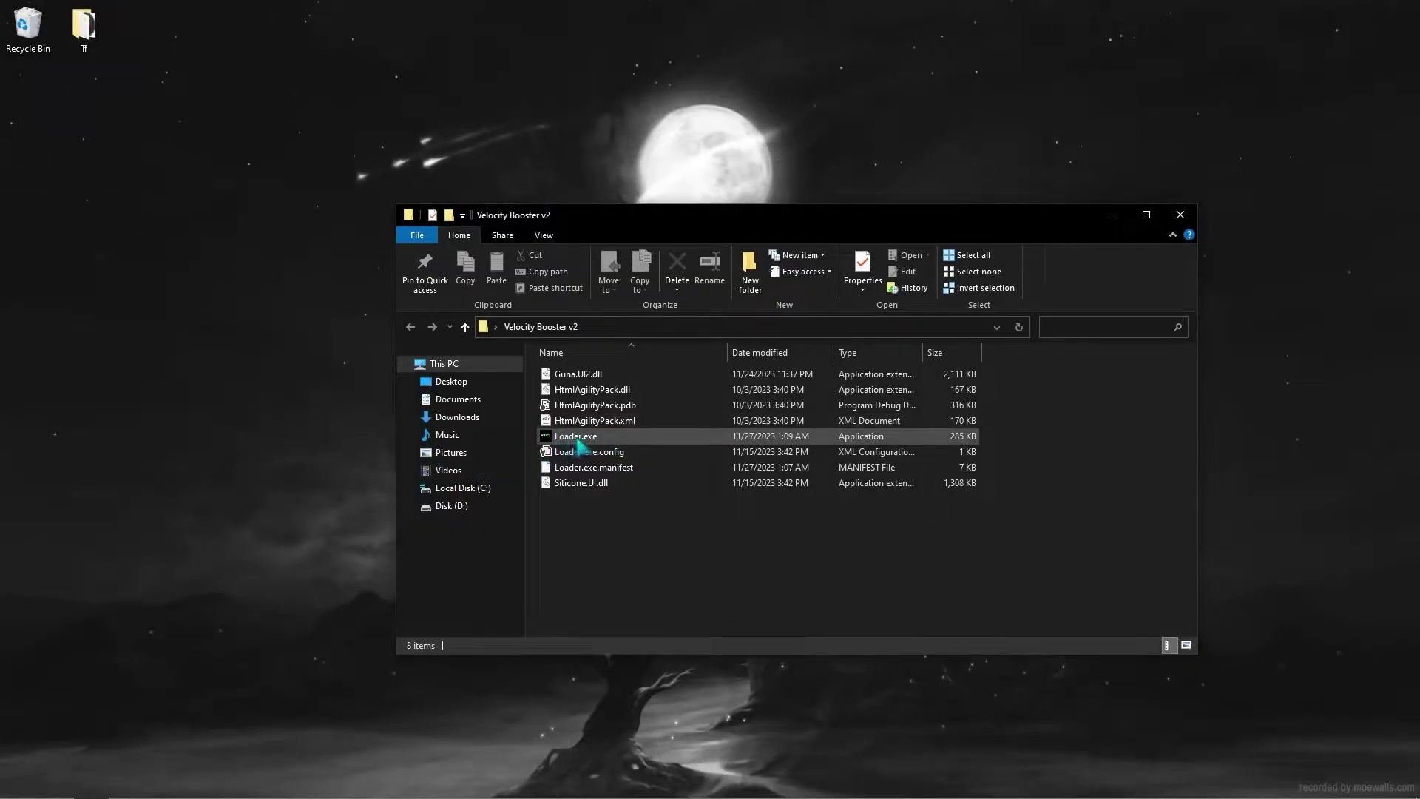
Run Loader.exe as administrator and log in to the loader with the registered account
right_click(579, 439)
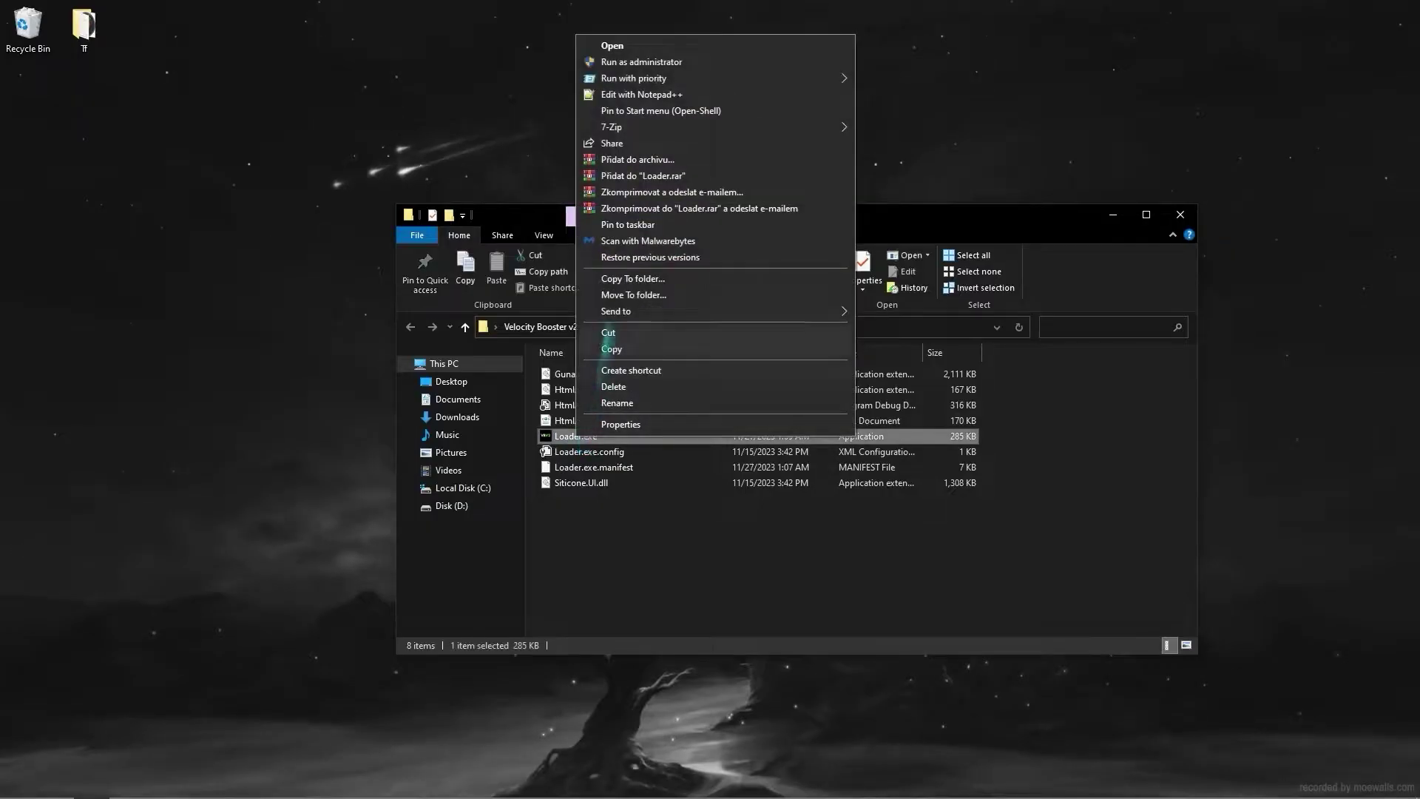
left_click(639, 63)
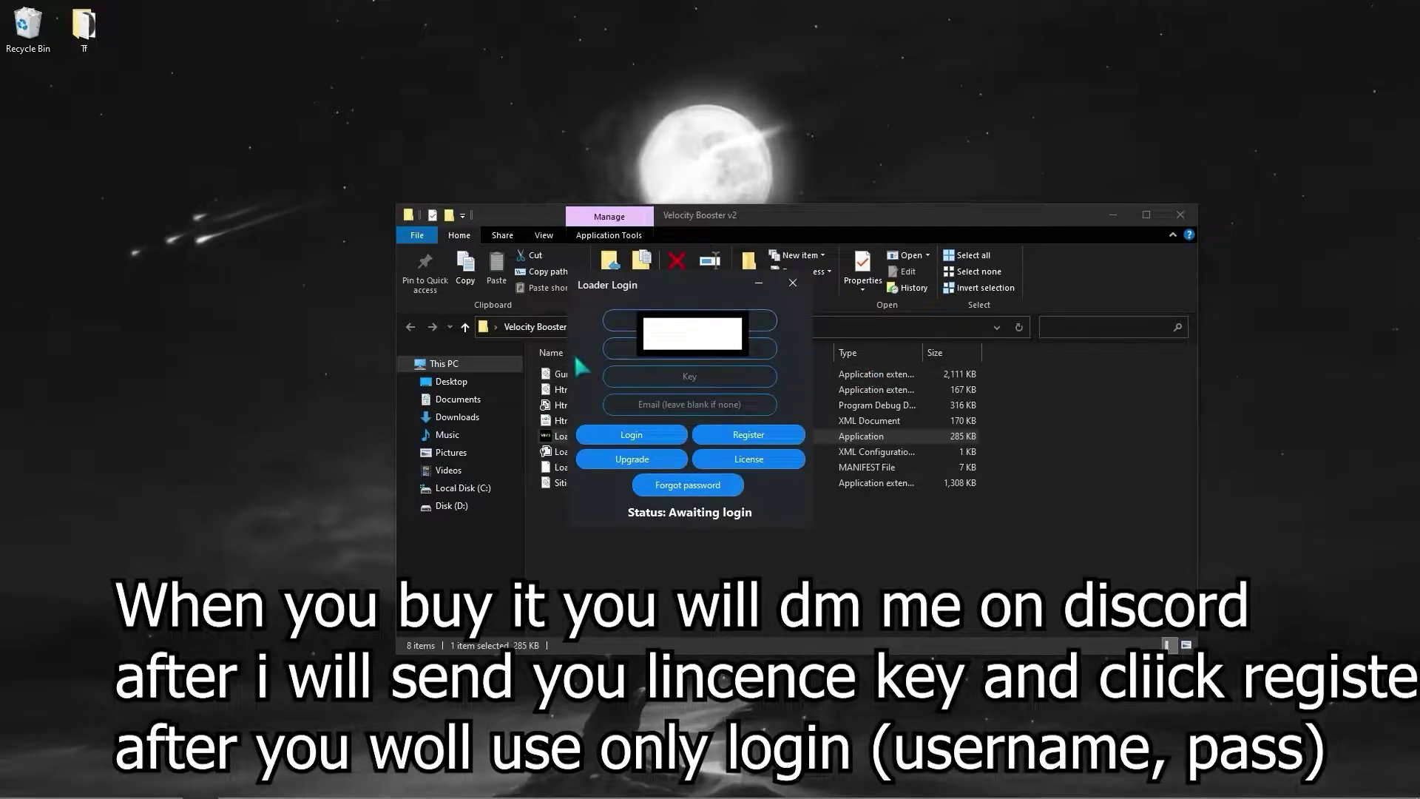
double_click(716, 377)
left_click(709, 376)
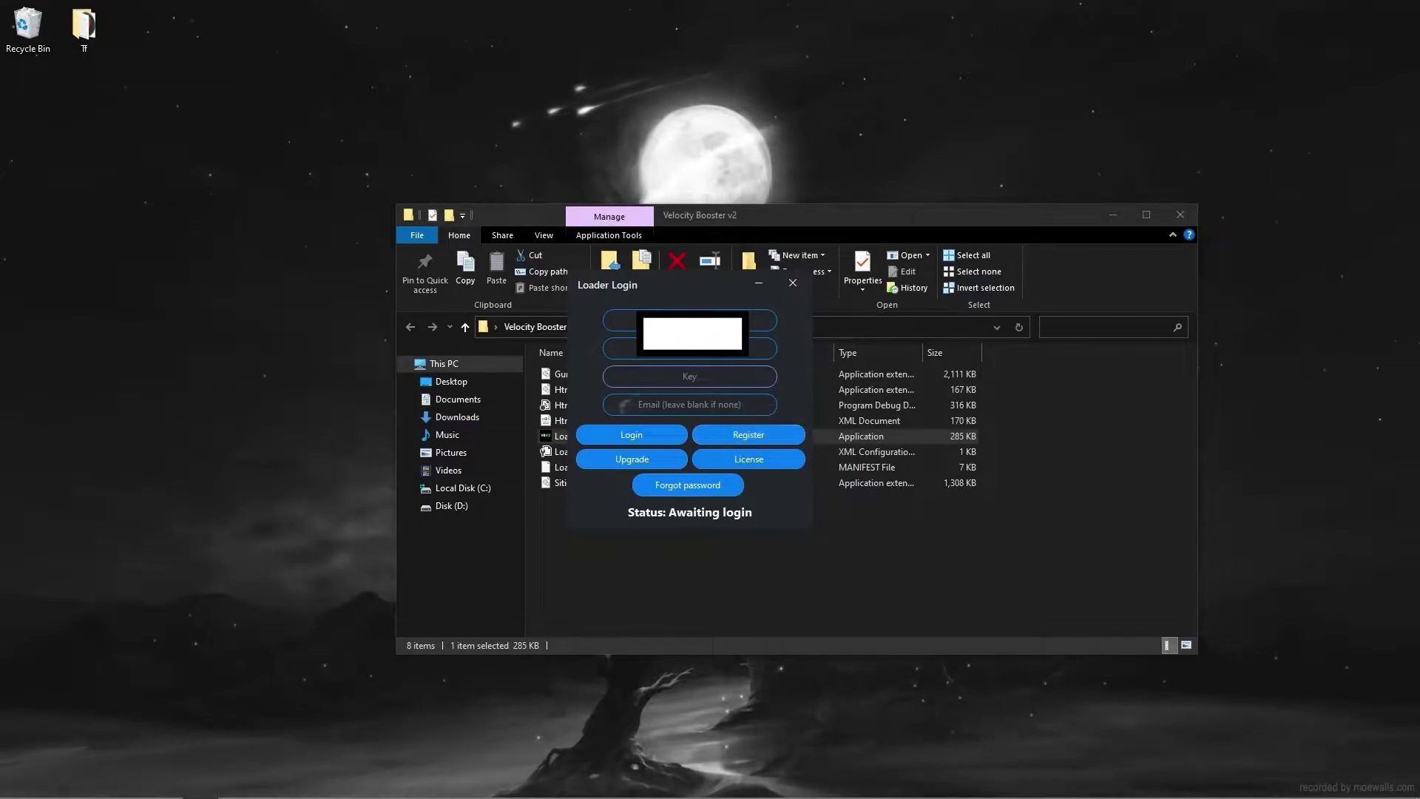
left_click(631, 436)
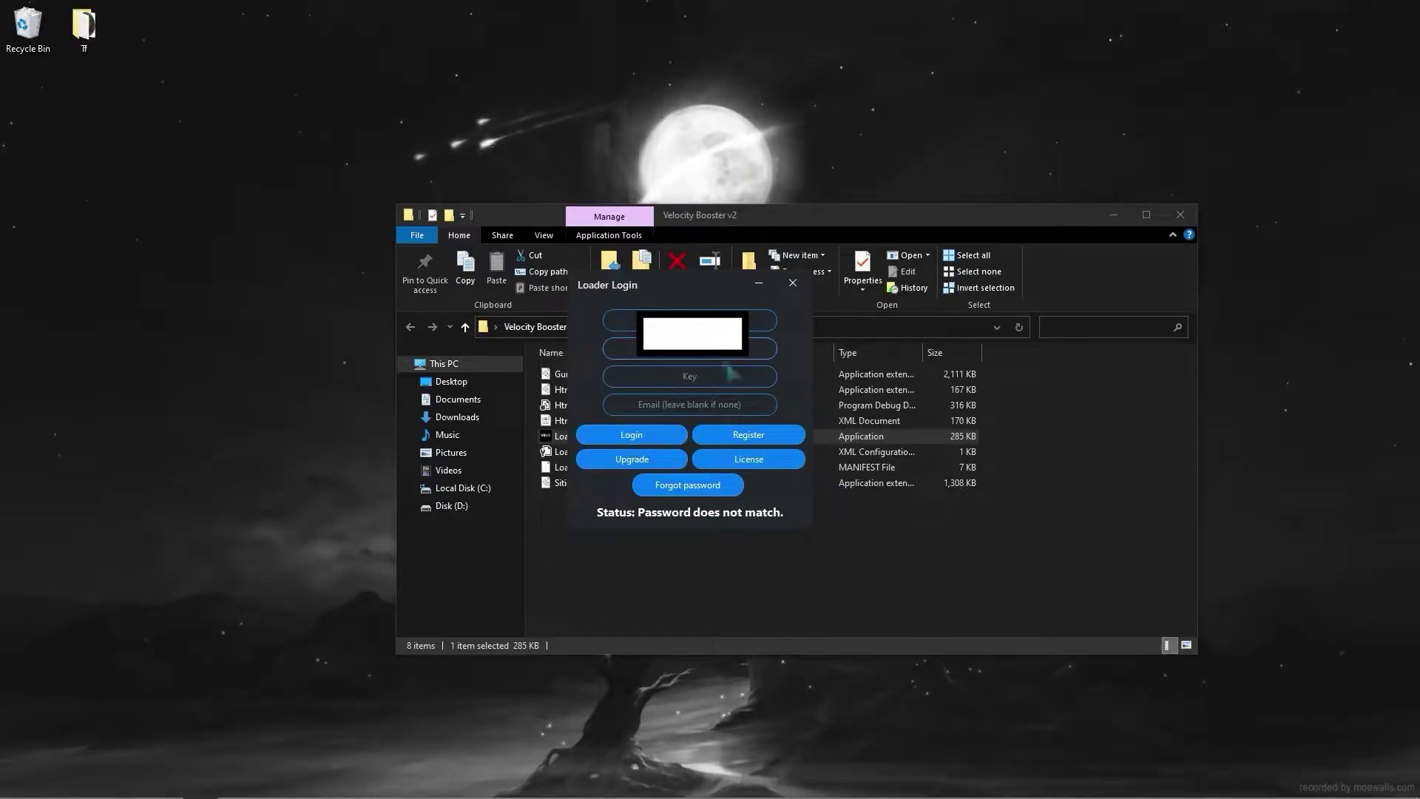
left_click(627, 441)
Move the VBV1 window to the middle of the desktop and show its Performance tweaks
left_click_drag(384, 81, 810, 167)
left_click(526, 222)
left_click_drag(707, 171, 660, 162)
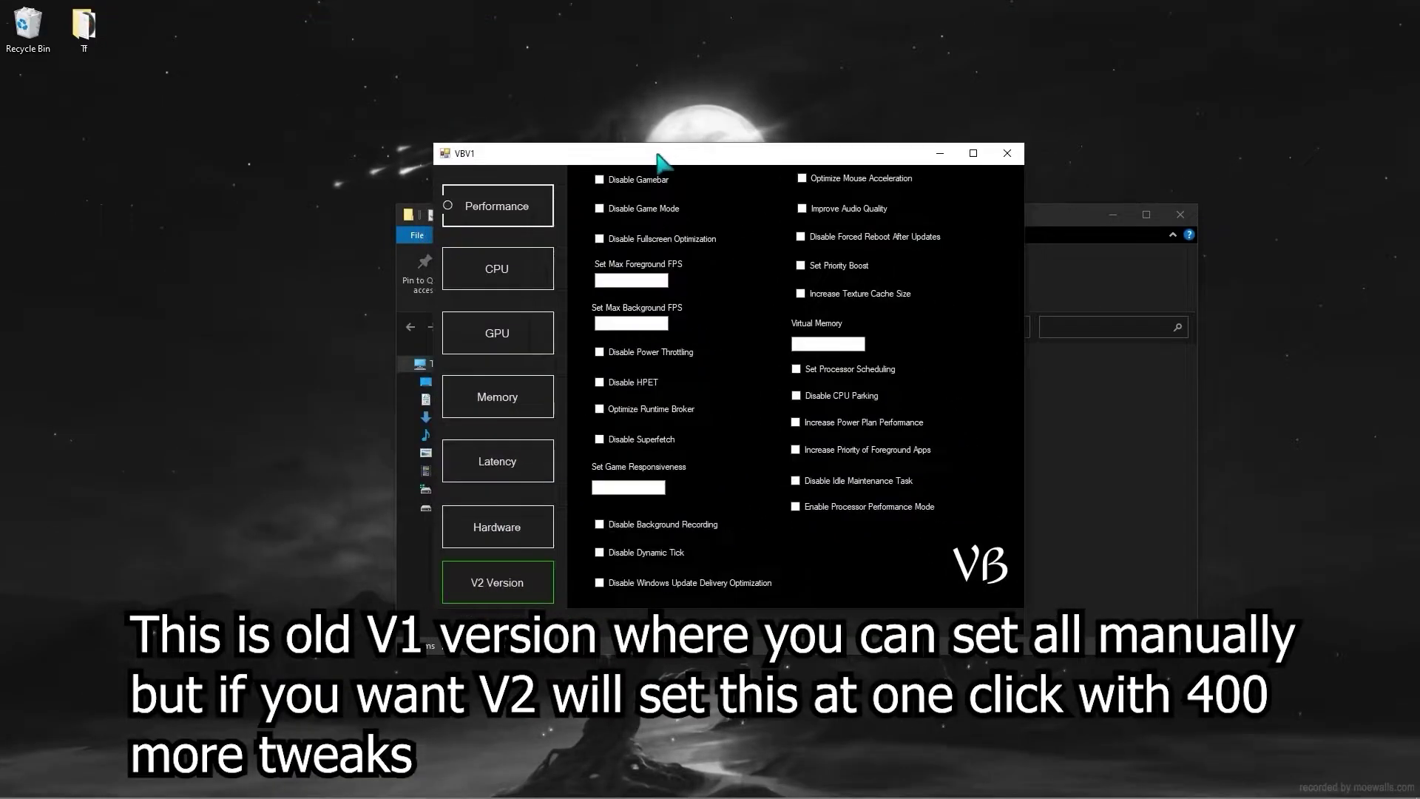
Look through the CPU, GPU, Memory, Latency and Hardware tweak categories in VBV1
left_click(498, 288)
left_click(458, 332)
left_click(447, 402)
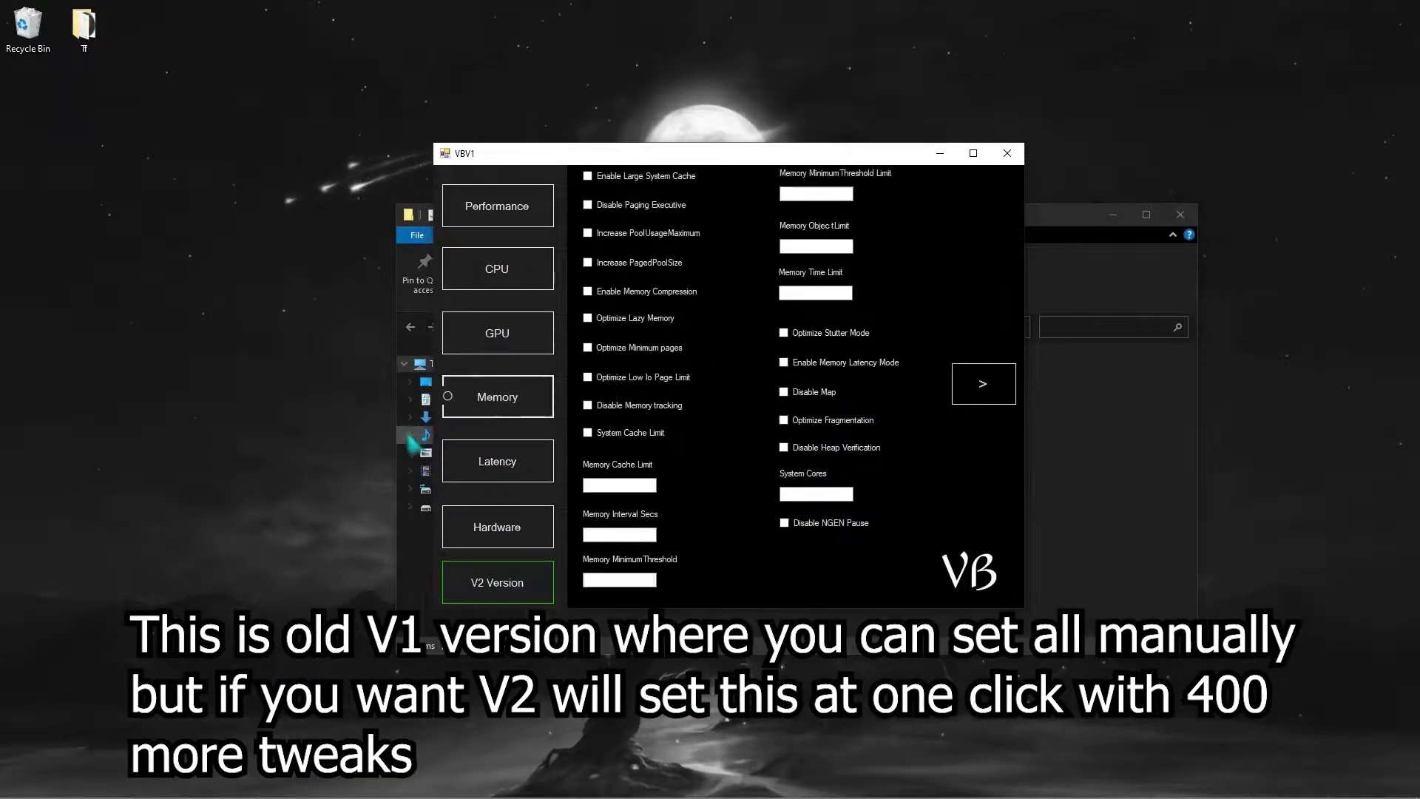
left_click(453, 470)
left_click(503, 538)
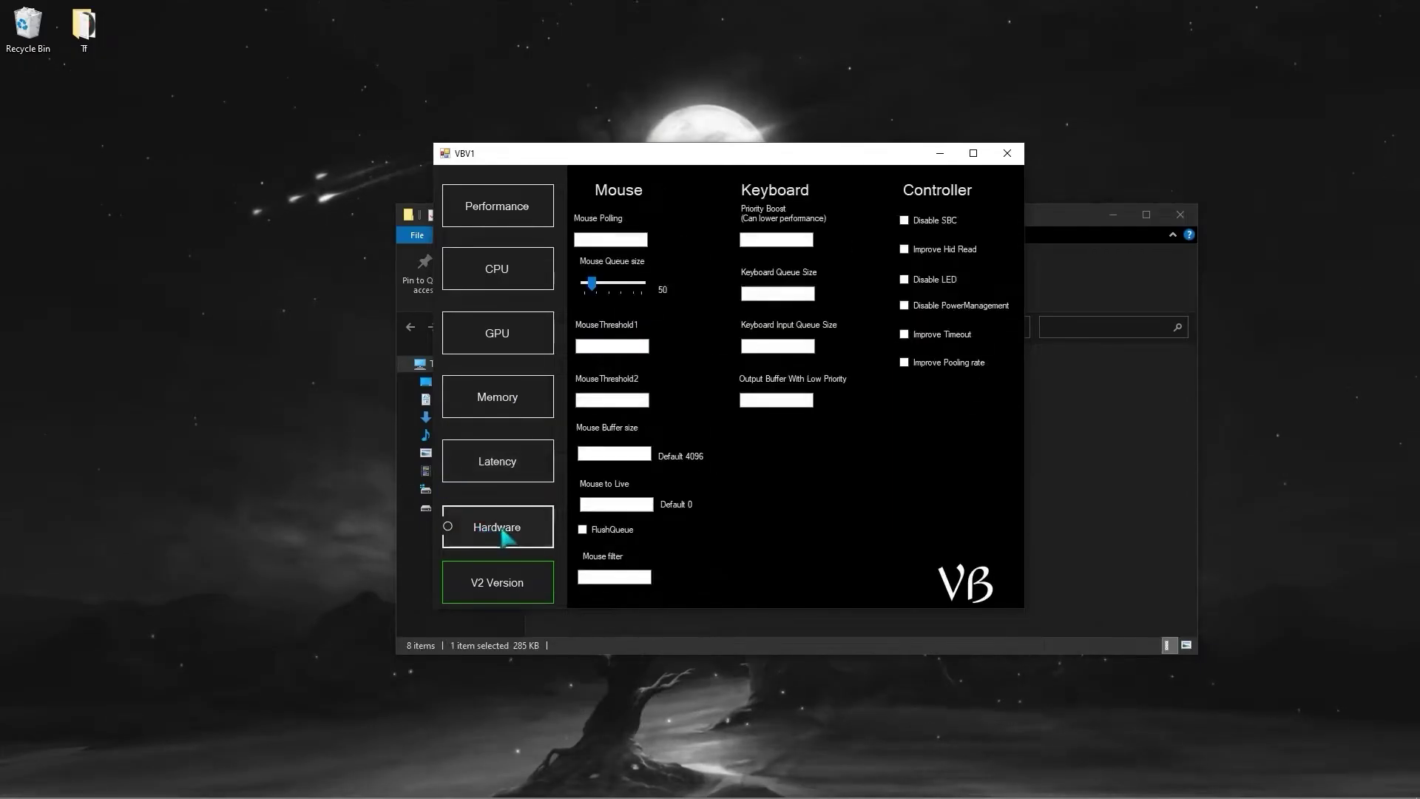
In the Performance tweaks, disable Gamebar, Game Mode and Fullscreen Optimization, and set max foreground FPS to 500 and background FPS to 35
left_click(492, 216)
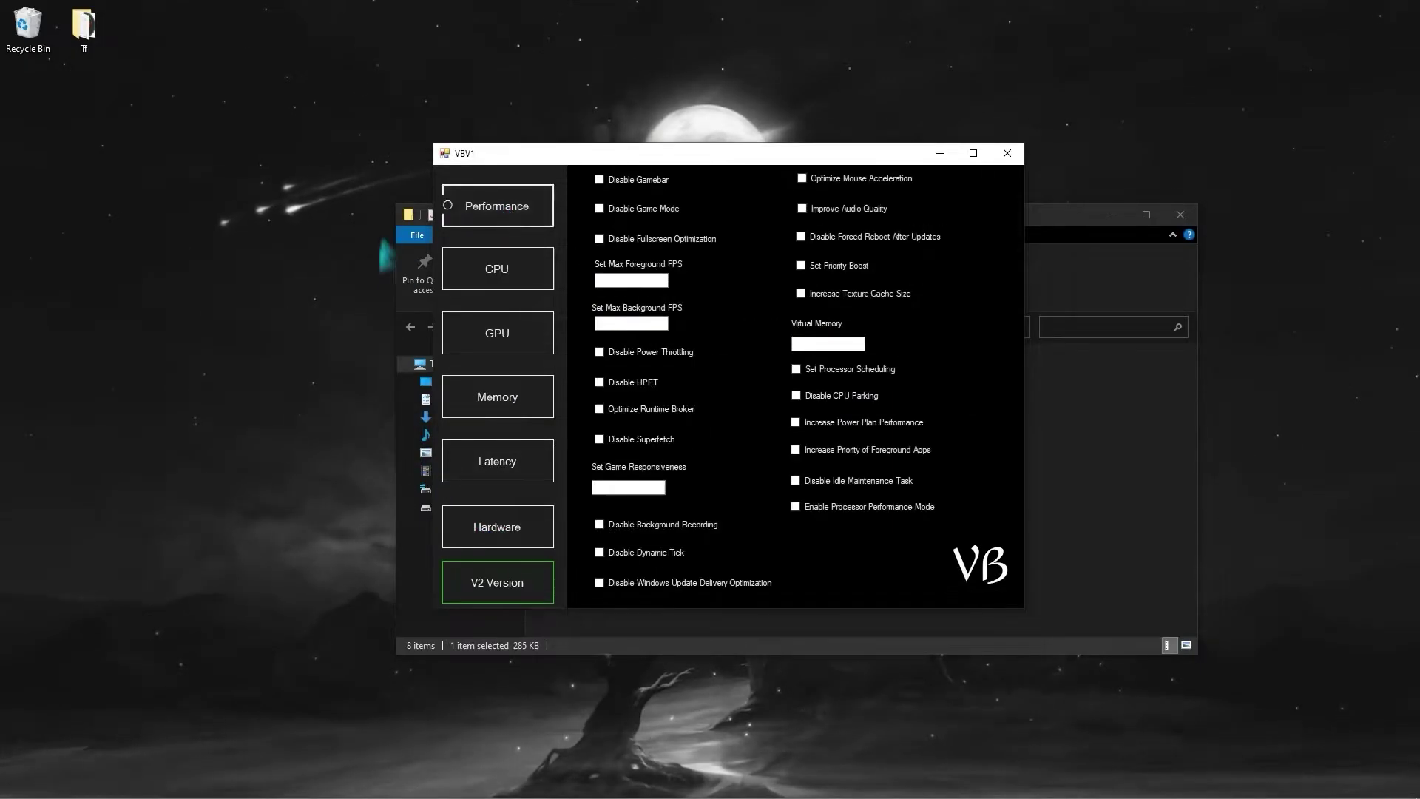
left_click(600, 179)
left_click(599, 208)
left_click(600, 240)
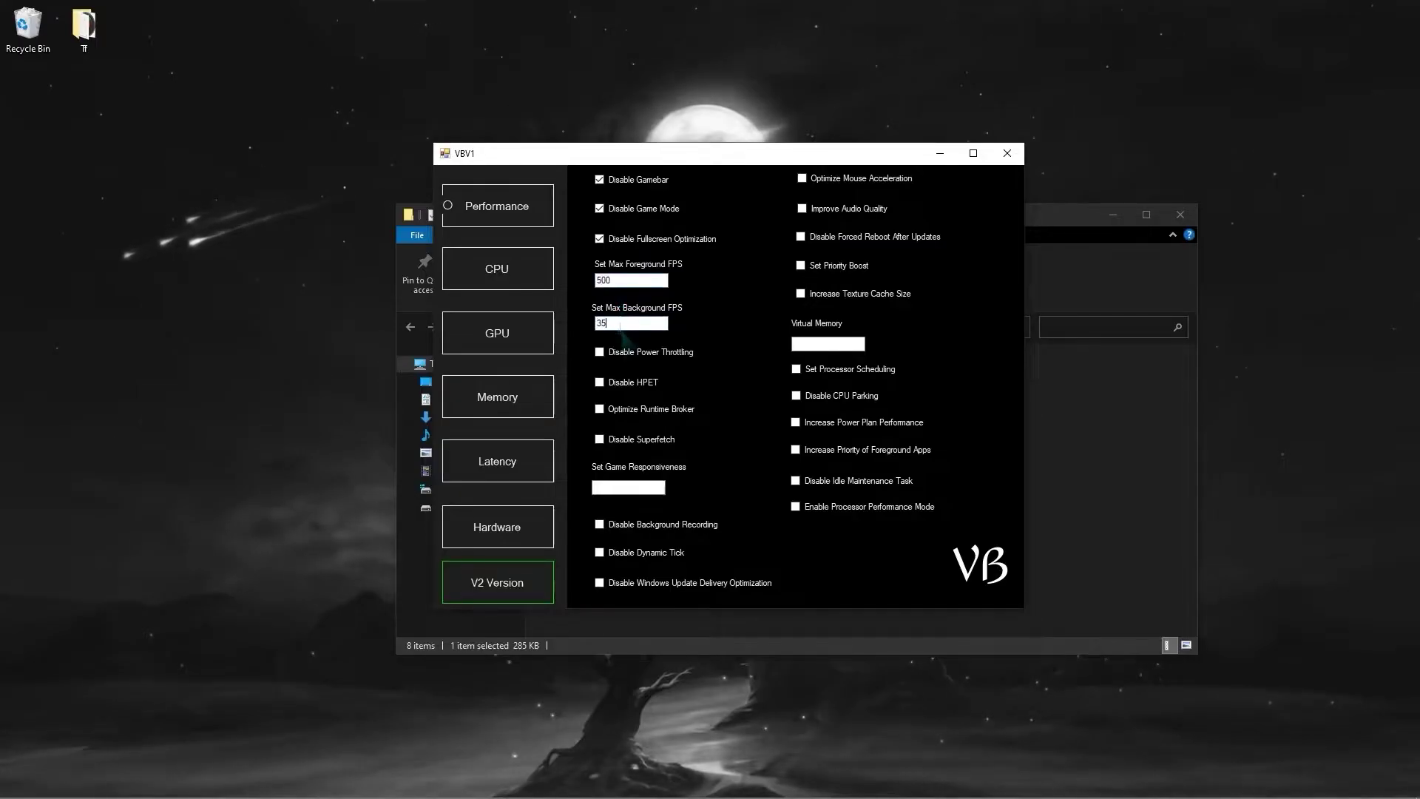
Enable the Performance tweaks from Disable Power Throttling through Disable Windows Update Delivery Optimization, with Game Responsiveness set to 100
left_click(600, 381)
left_click(600, 409)
left_click(600, 439)
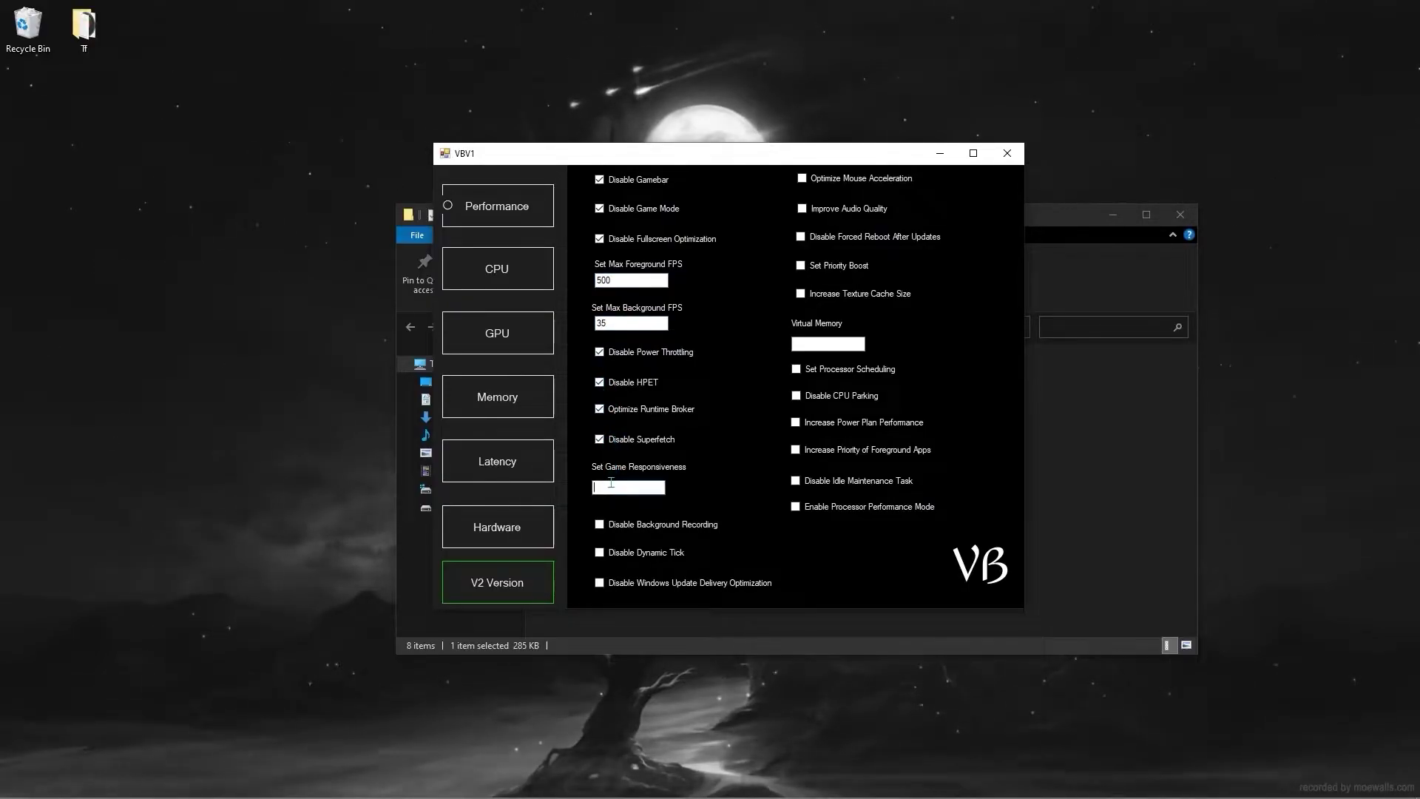
left_click(600, 583)
Enable the Performance tweaks from Optimize Mouse Acceleration through Increase Texture Cache Size
left_click(802, 179)
left_click(802, 208)
left_click(800, 236)
left_click(800, 265)
Set Virtual Memory to 8000 and enable the tweaks from Set Processor Scheduling through Enable Processor Performance Mode
left_click(811, 345)
type("8000")
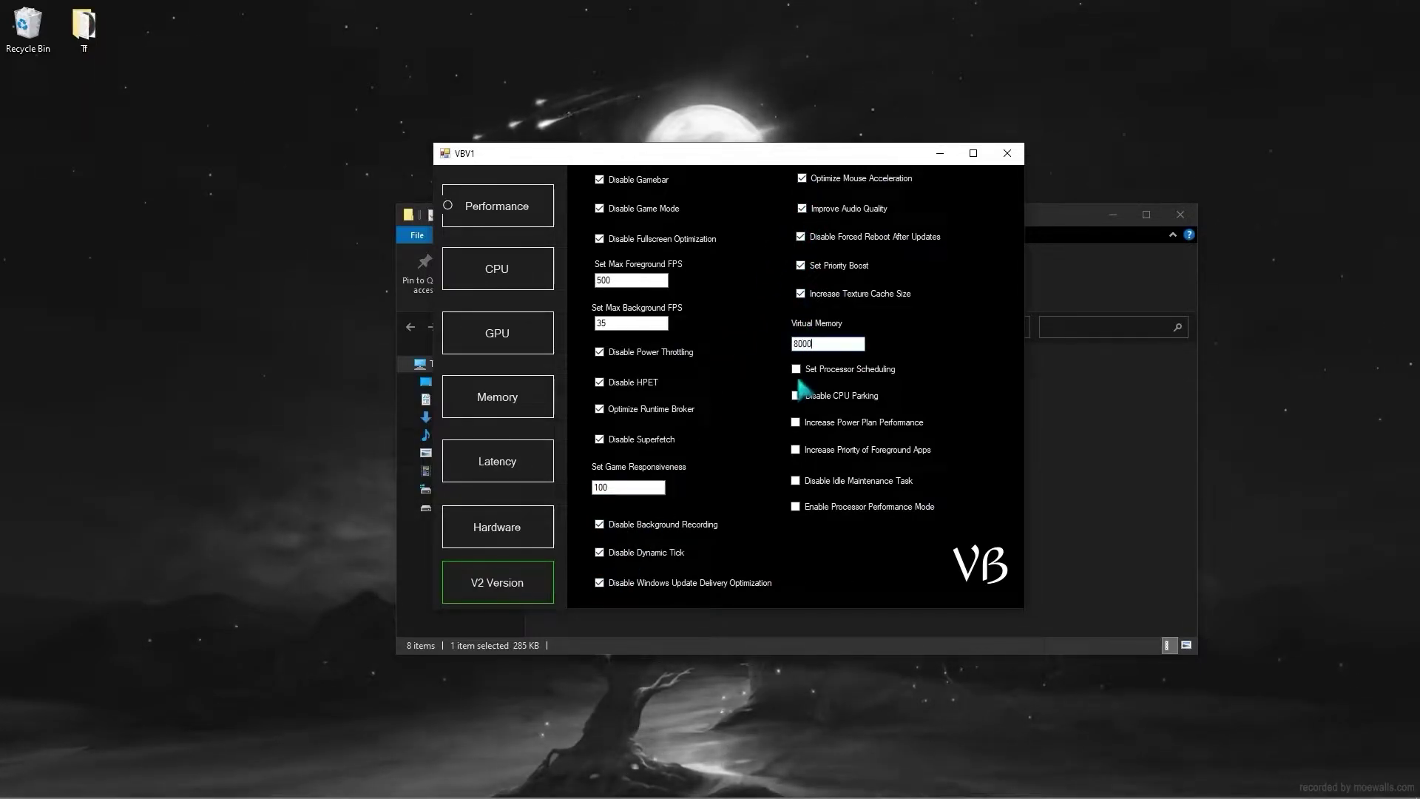
left_click(796, 423)
left_click(796, 450)
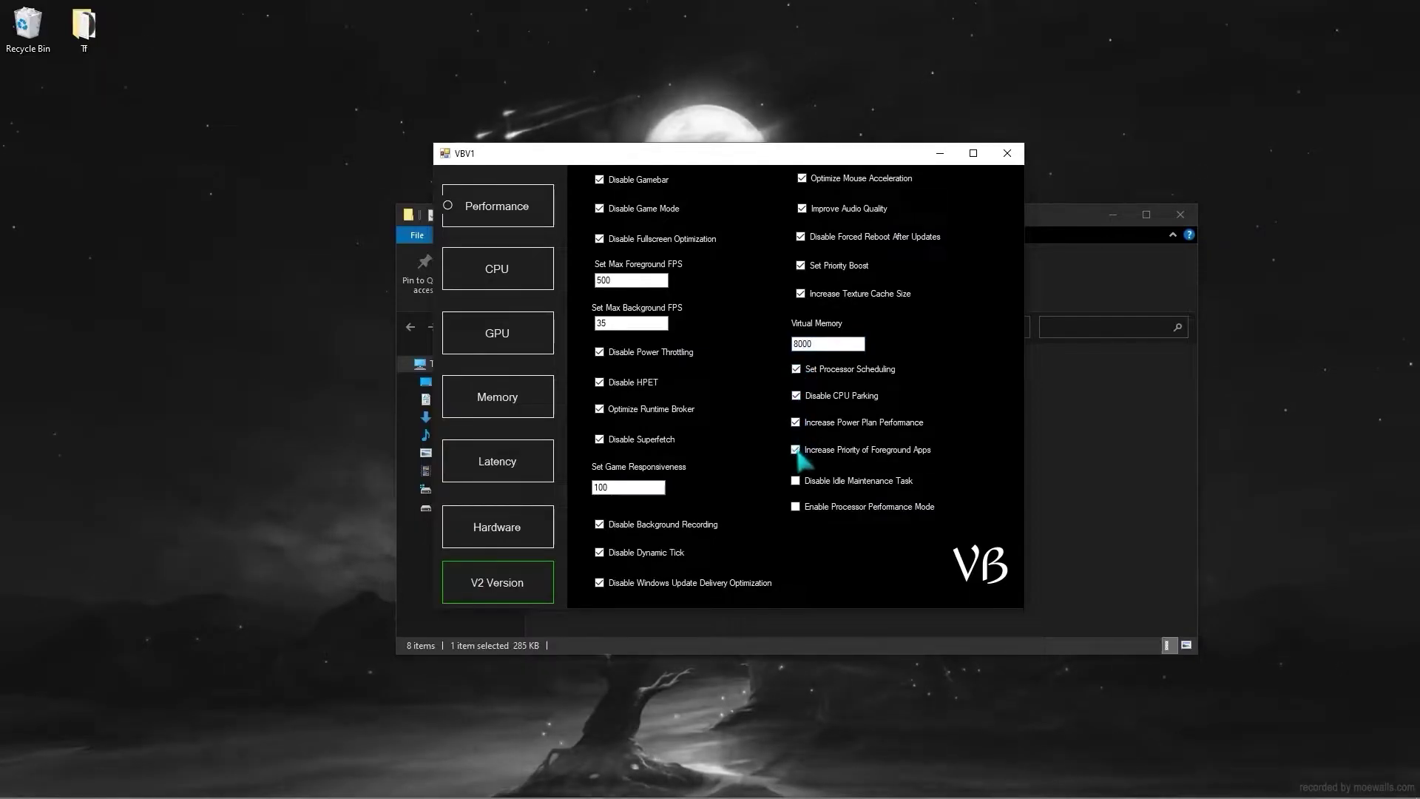
left_click(796, 507)
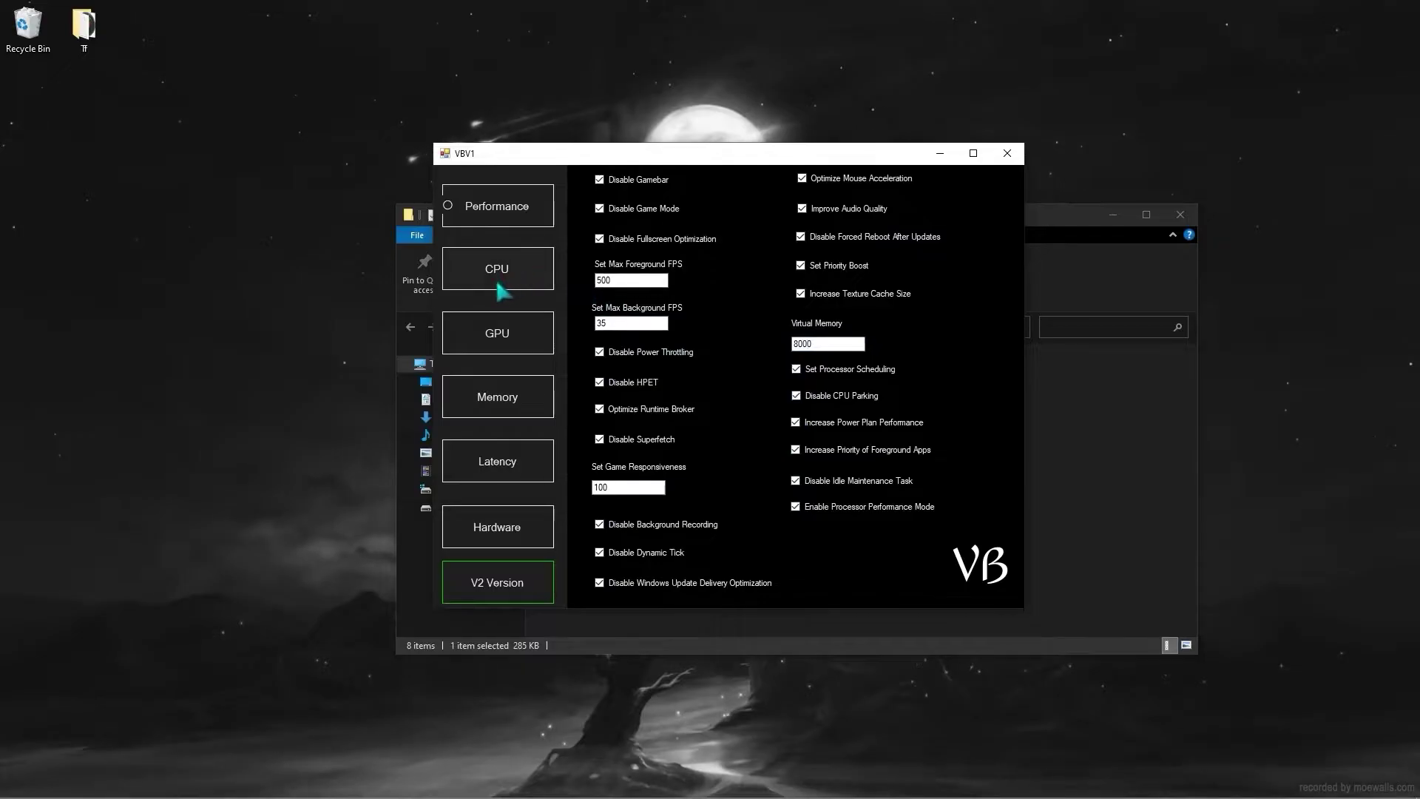
Enable the CPU tweaks from Improve Cpu Priority through the thread granularity option, and raise User Processor Time to its maximum
left_click(540, 279)
left_click(583, 192)
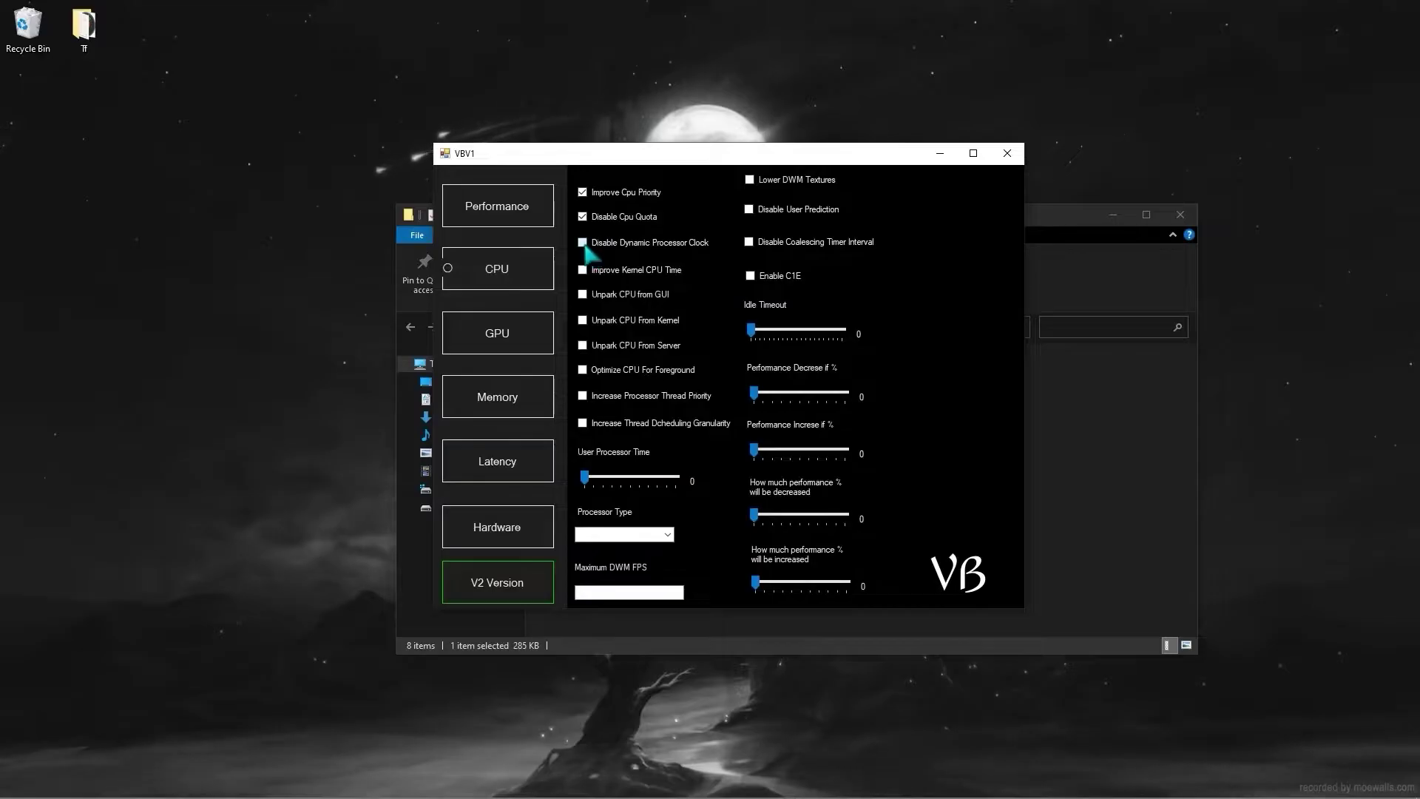
left_click(585, 347)
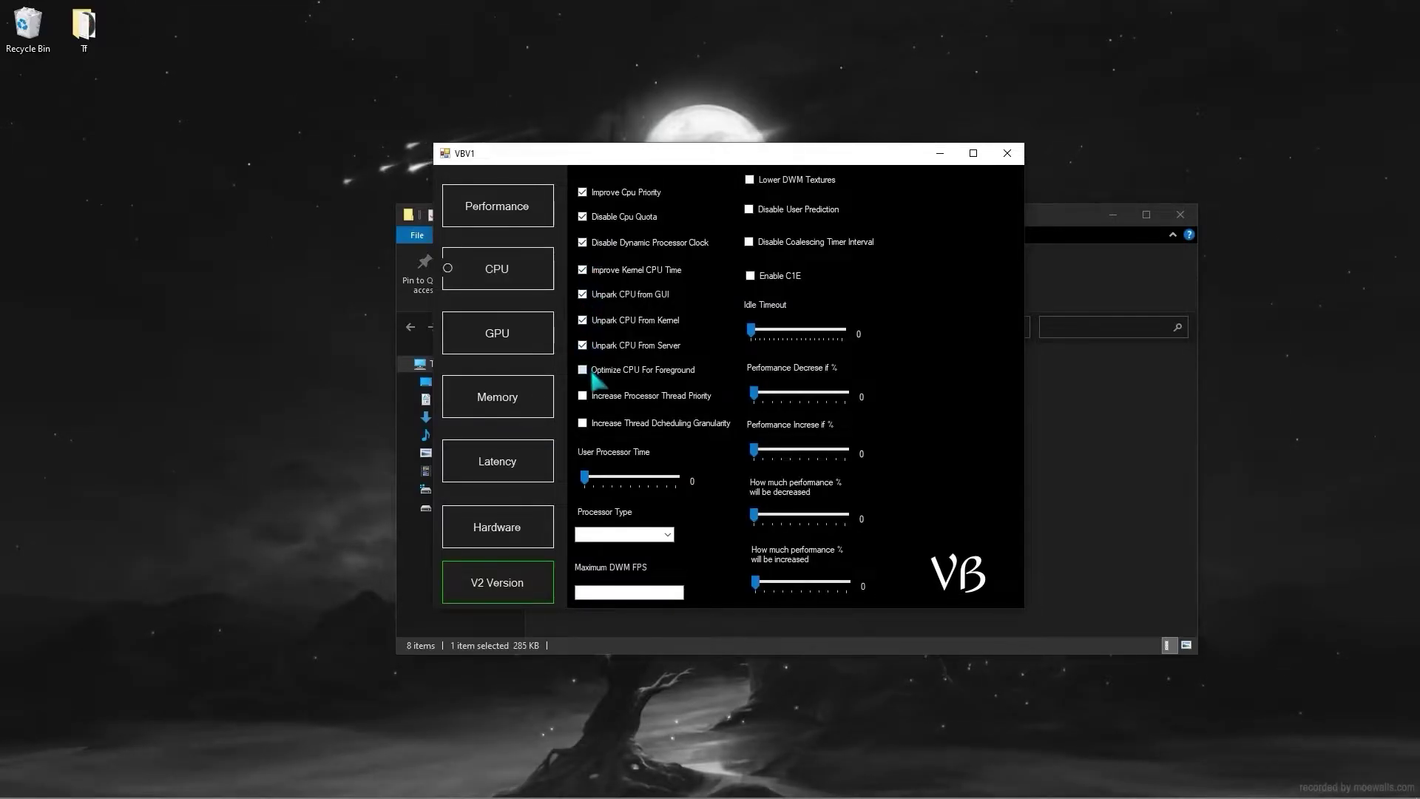
left_click(583, 423)
left_click_drag(584, 478, 713, 477)
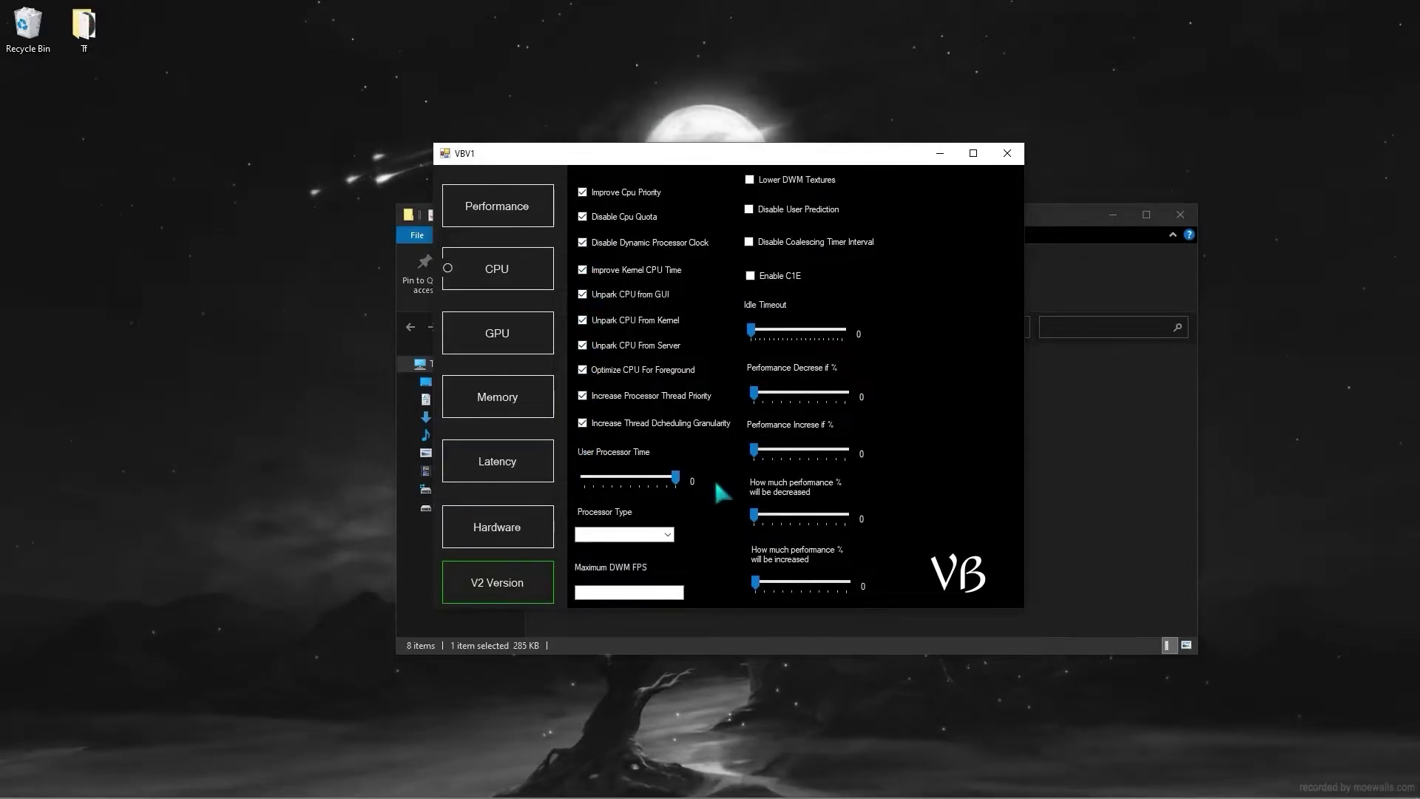
Choose AMD64 for 64-bit as the Processor Type and set Maximum DWM FPS to 500
left_click(669, 536)
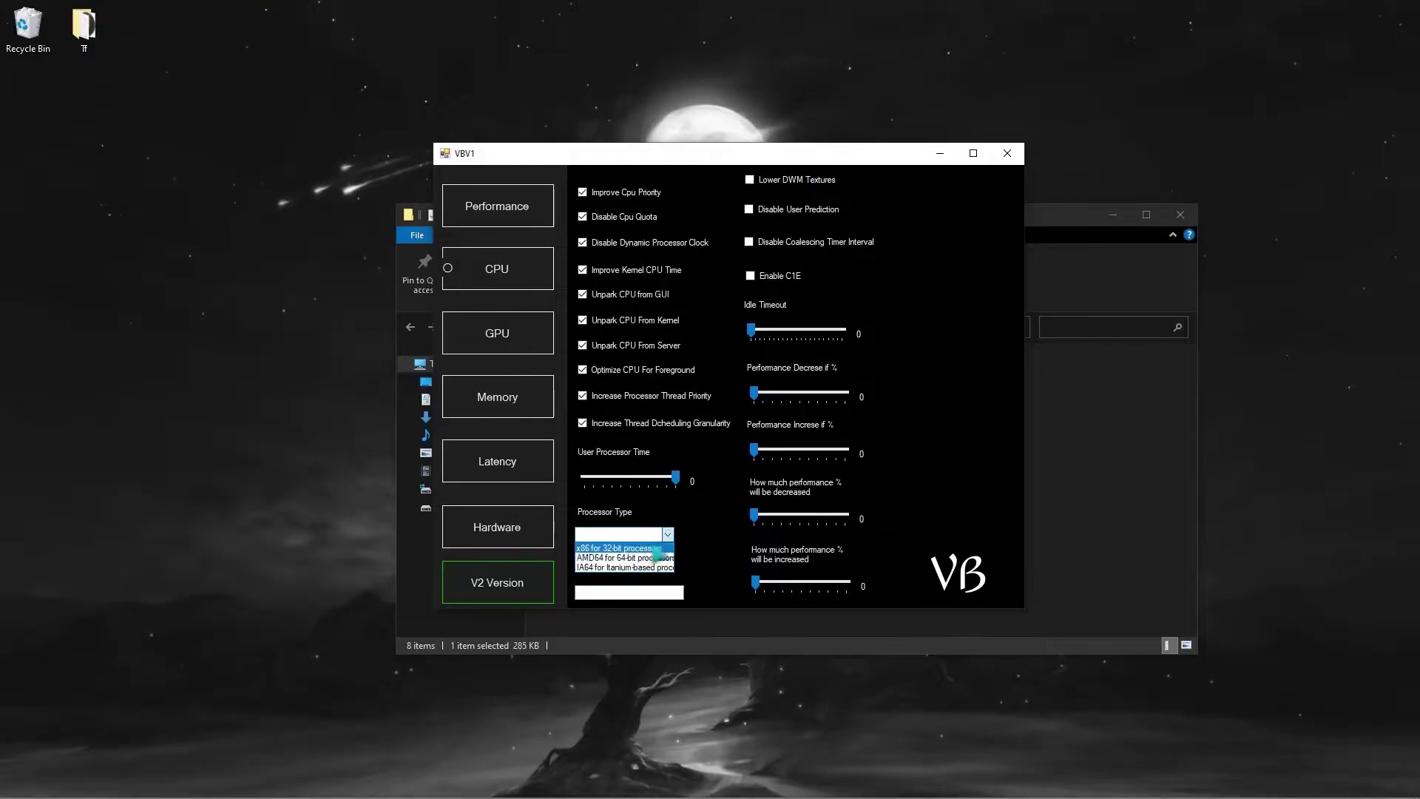
left_click(642, 557)
left_click(633, 594)
type("500")
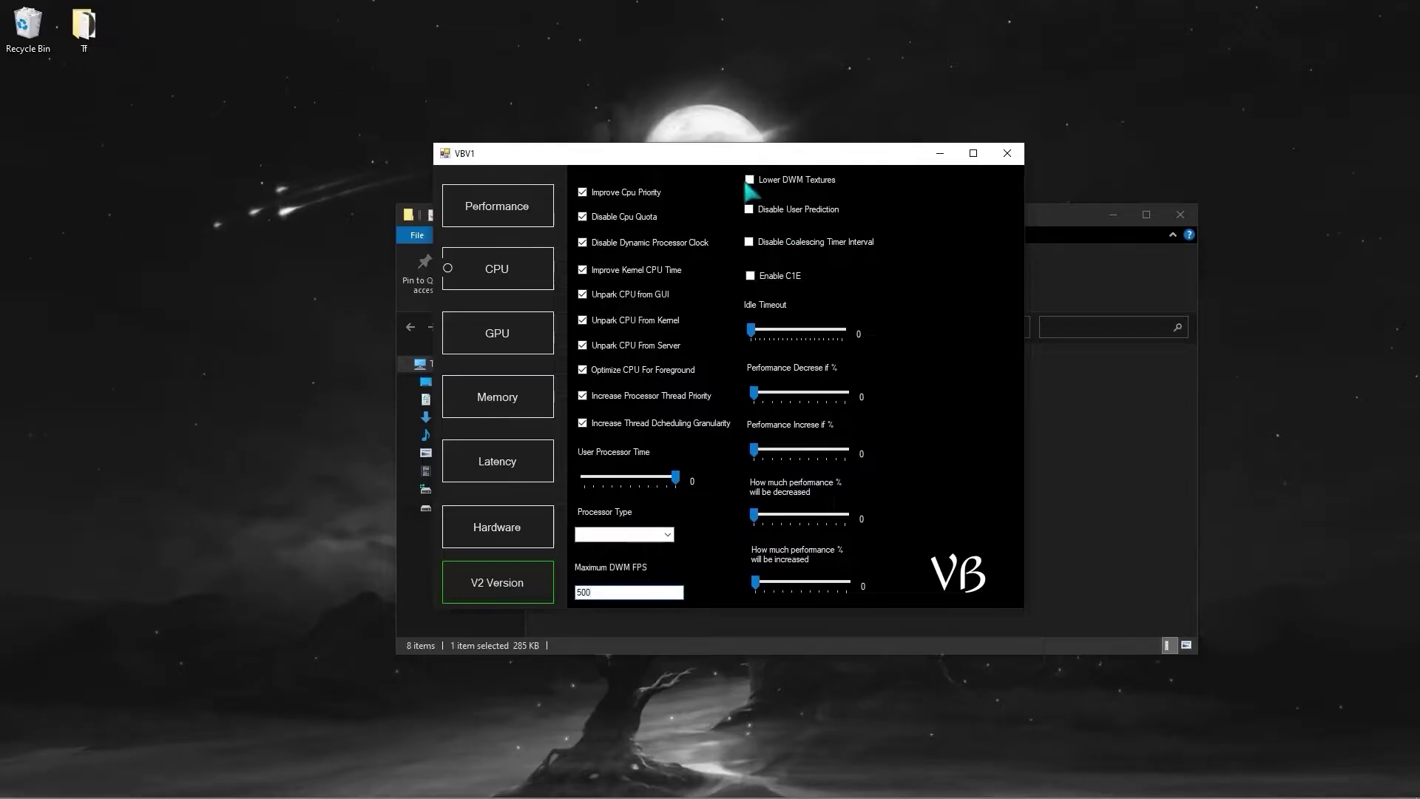
Enable Lower DWM Textures, Disable User Prediction and Disable Coalescing Timer Interval, leaving Enable C1E off
left_click(749, 212)
left_click(751, 243)
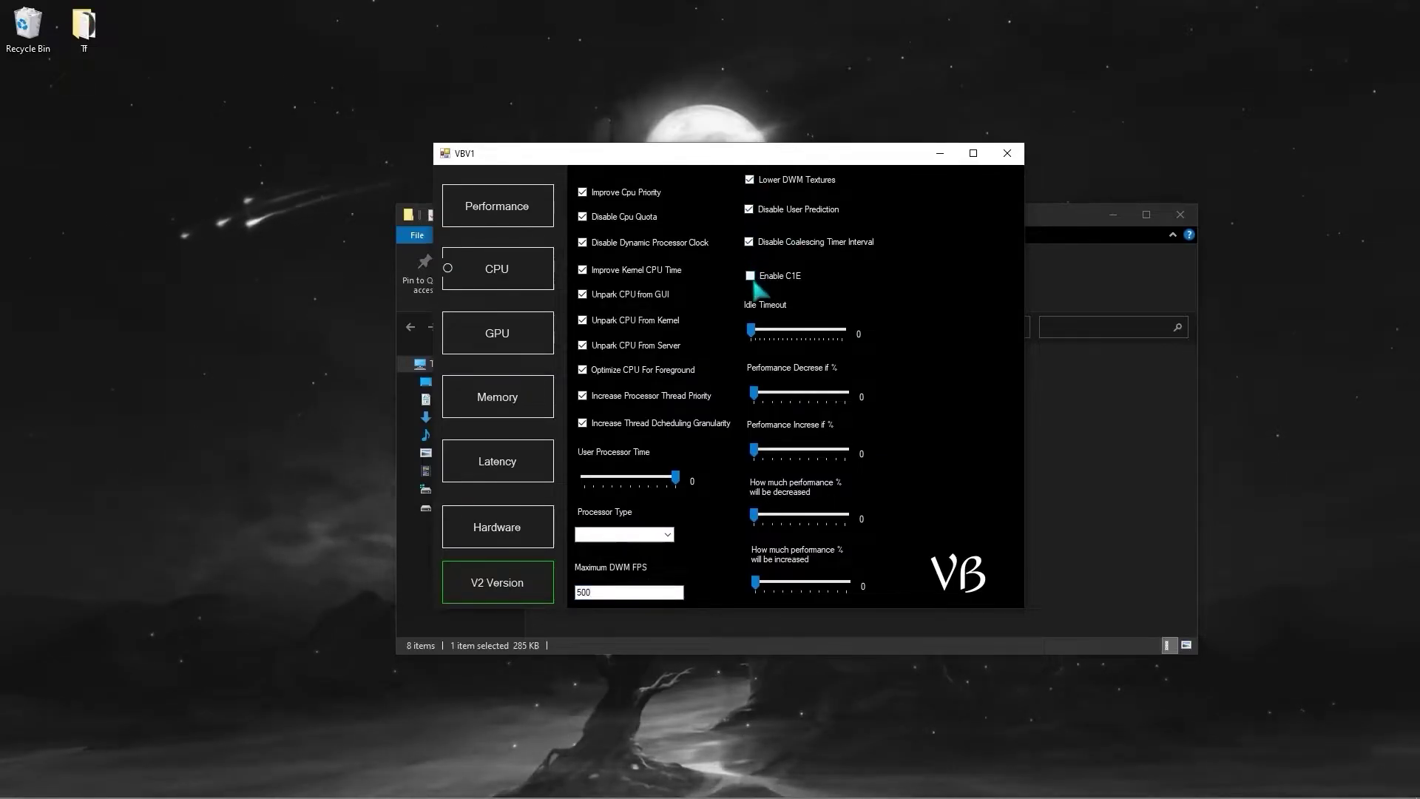
left_click(750, 276)
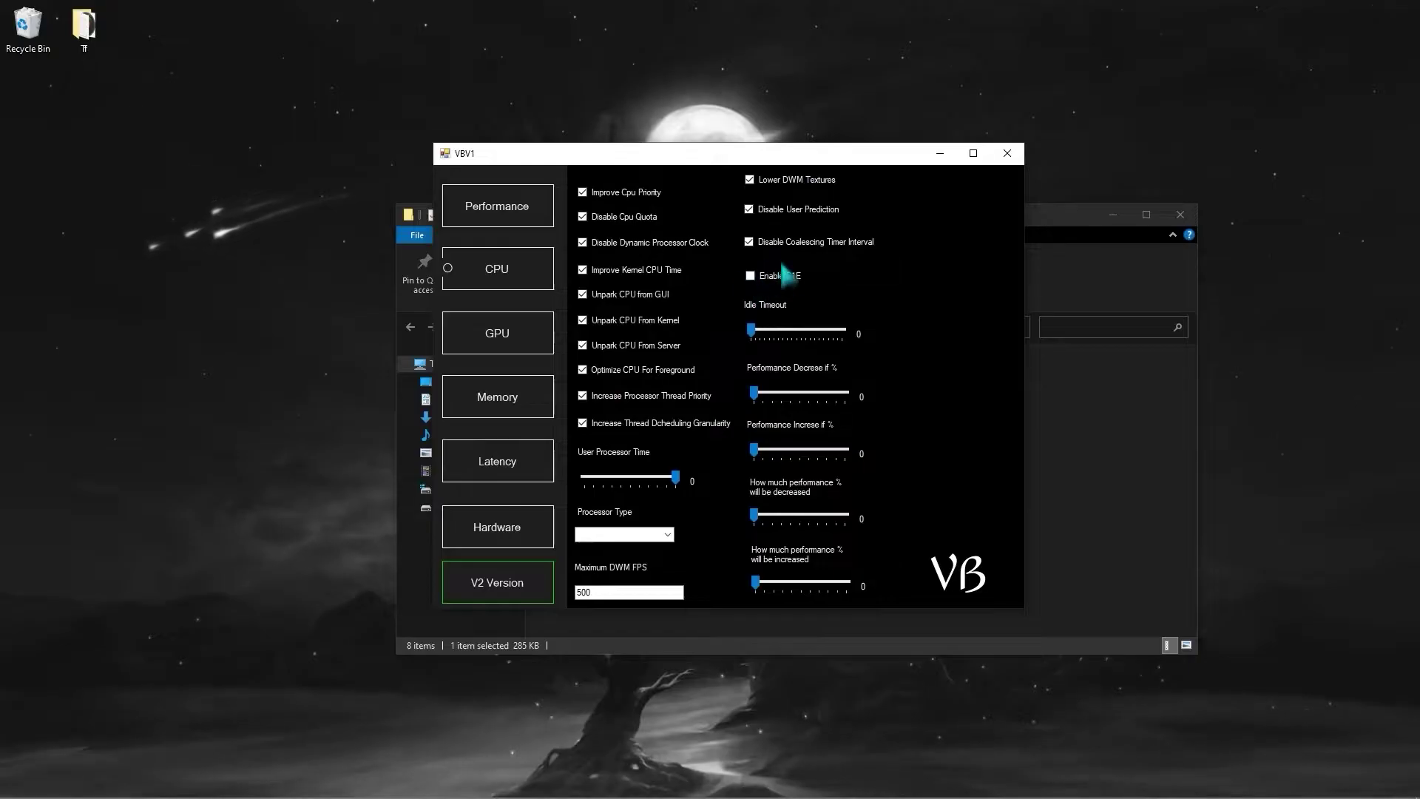
Set Idle Timeout, the performance decrease threshold and the performance increase amount to maximum, keeping the increase threshold and decrease amount at minimum
left_click_drag(760, 334, 842, 333)
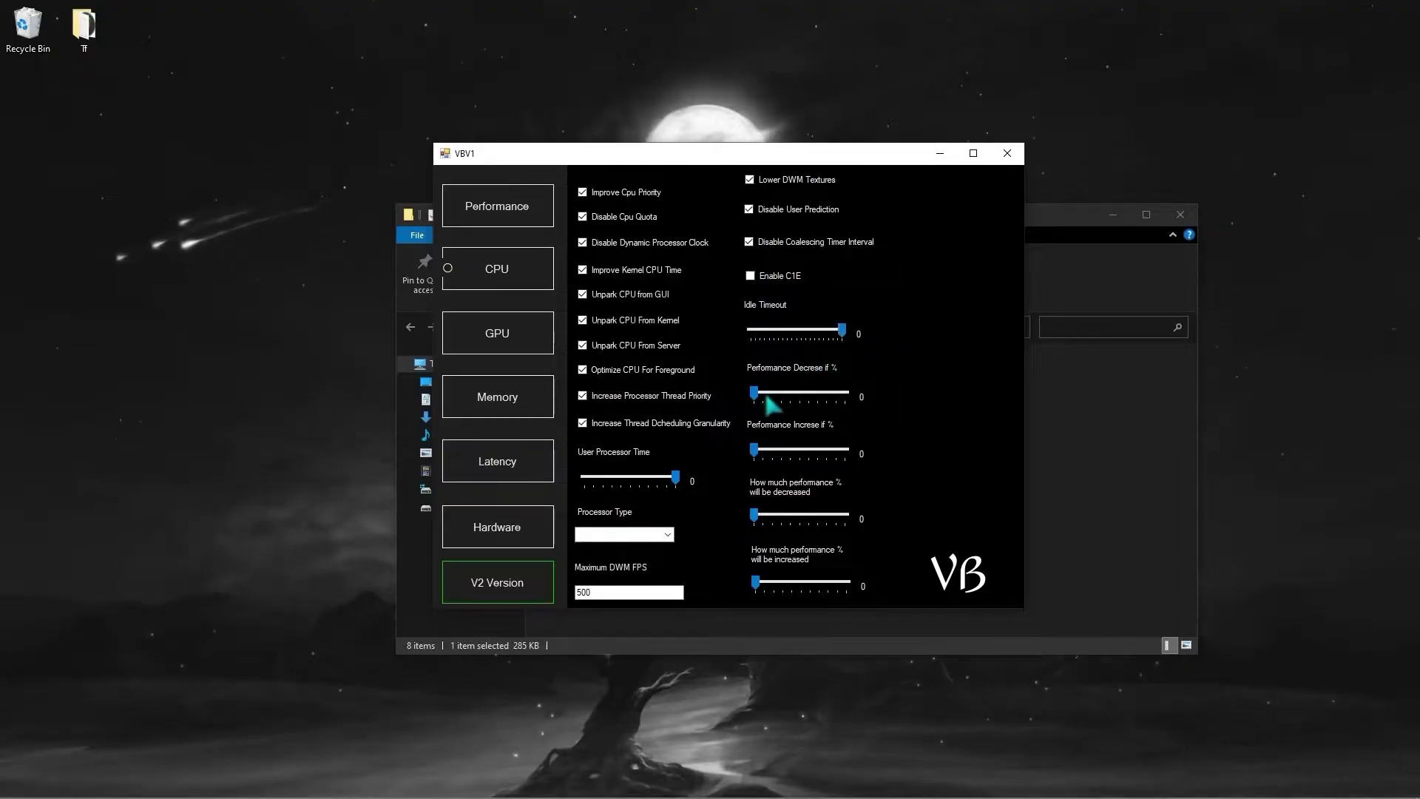
left_click_drag(756, 393, 845, 394)
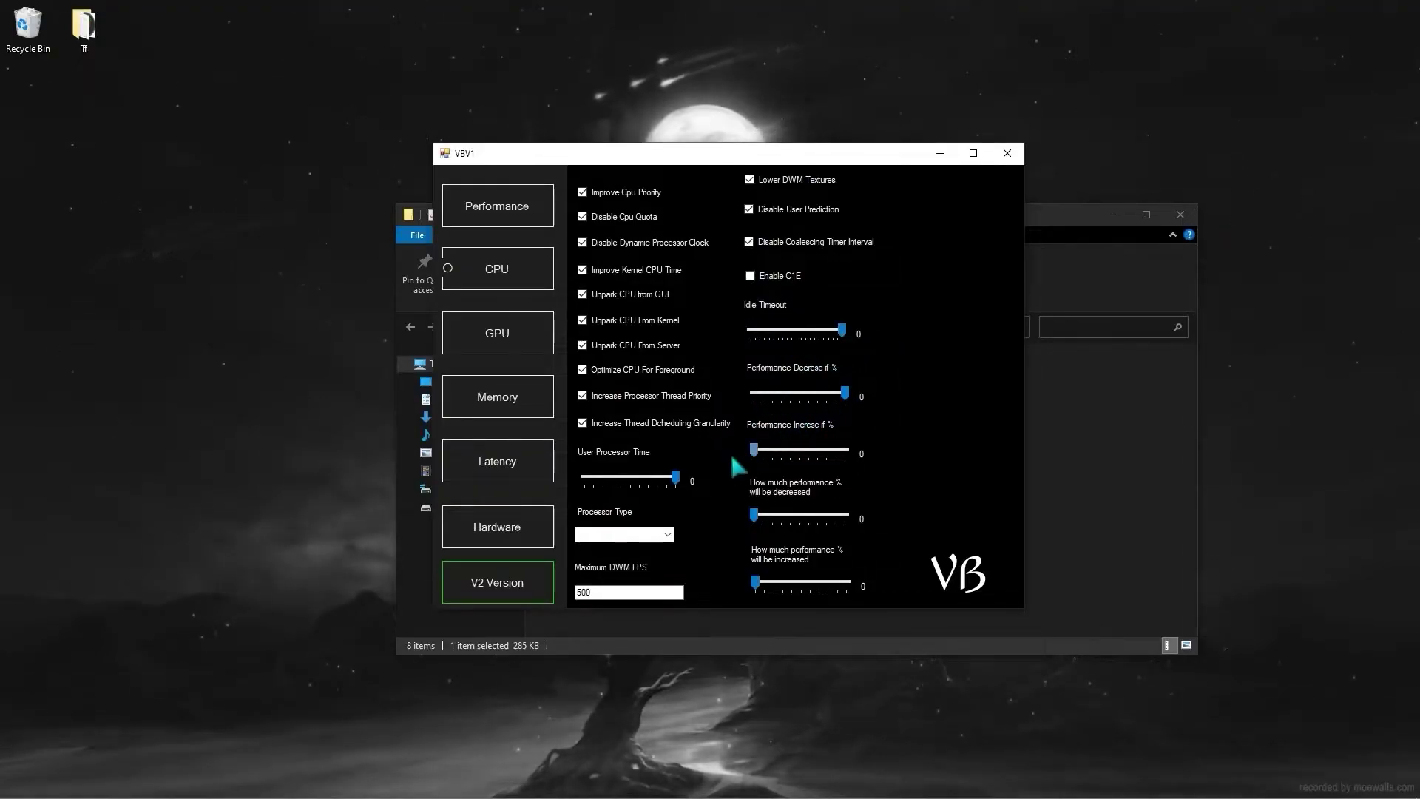
left_click(754, 453)
left_click(755, 516)
left_click_drag(756, 583, 846, 583)
Enable the general GPU tweaks from Increase GPU TDR Delay through Increase Graphics Aperture Size
left_click(544, 339)
left_click(593, 175)
left_click(593, 204)
left_click(594, 230)
left_click(593, 256)
left_click(593, 287)
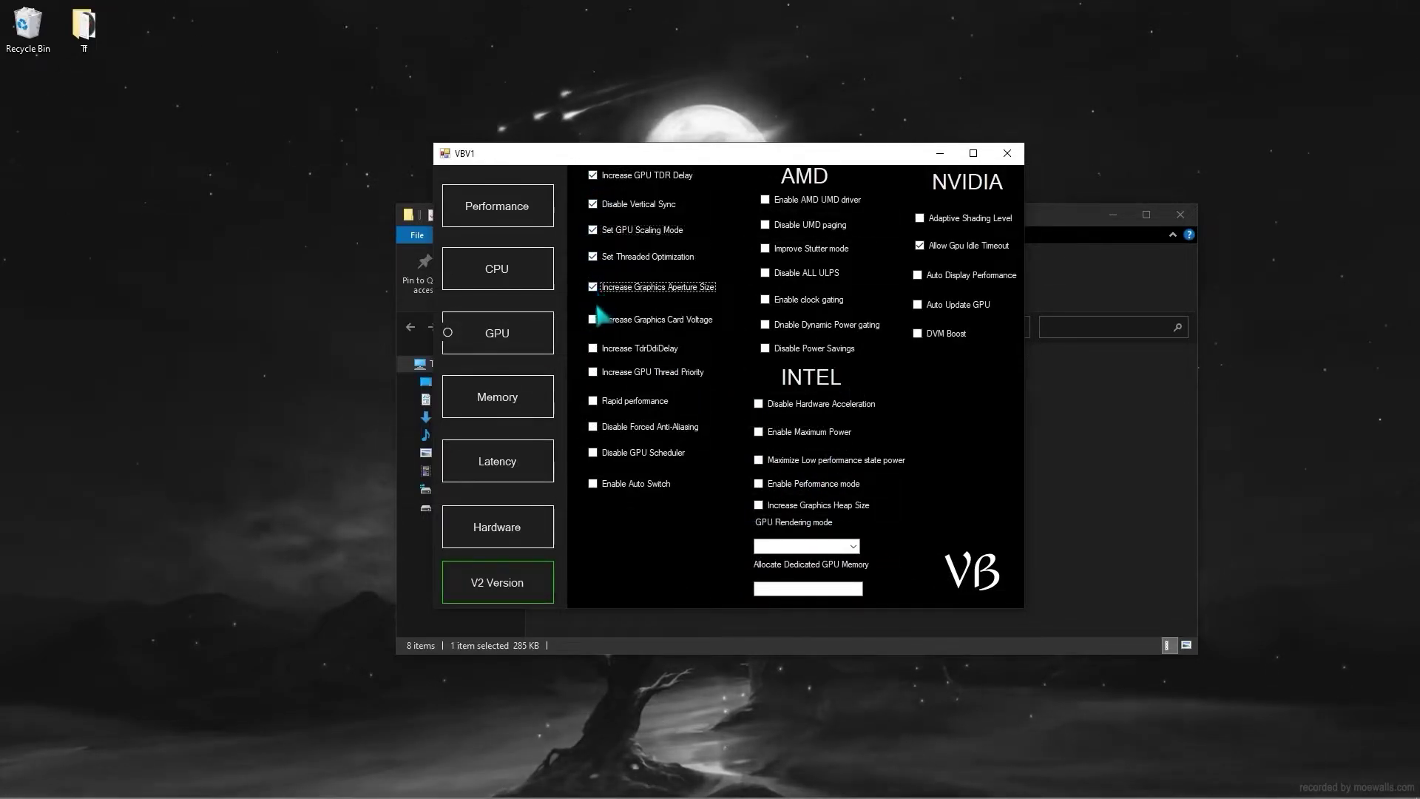
Enable the remaining general GPU tweaks from Increase Graphics Card Voltage through Enable Auto Switch
left_click(593, 320)
left_click(594, 347)
left_click(593, 372)
left_click(593, 400)
left_click(593, 427)
left_click(592, 452)
left_click(592, 483)
Enable all AMD GPU tweaks, from Enable AMD UMD driver through Disable Power Savings
left_click(765, 199)
left_click(765, 225)
left_click(765, 248)
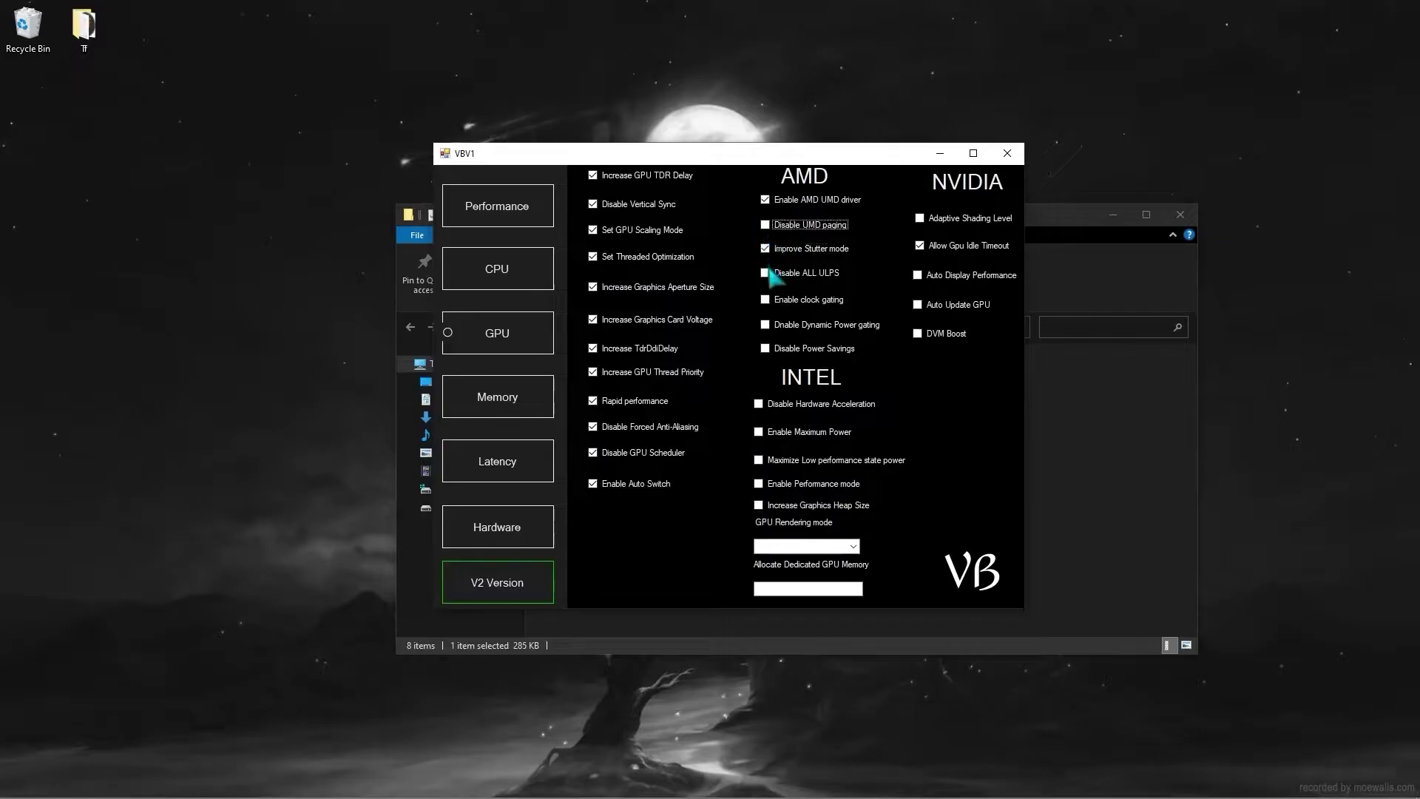
left_click(765, 225)
left_click(765, 300)
left_click(765, 325)
left_click(765, 348)
Enable all Intel GPU checkbox tweaks, from Disable Hardware Acceleration through Increase Graphics Heap Size
left_click(758, 404)
left_click(758, 432)
left_click(758, 460)
left_click(758, 483)
left_click(760, 506)
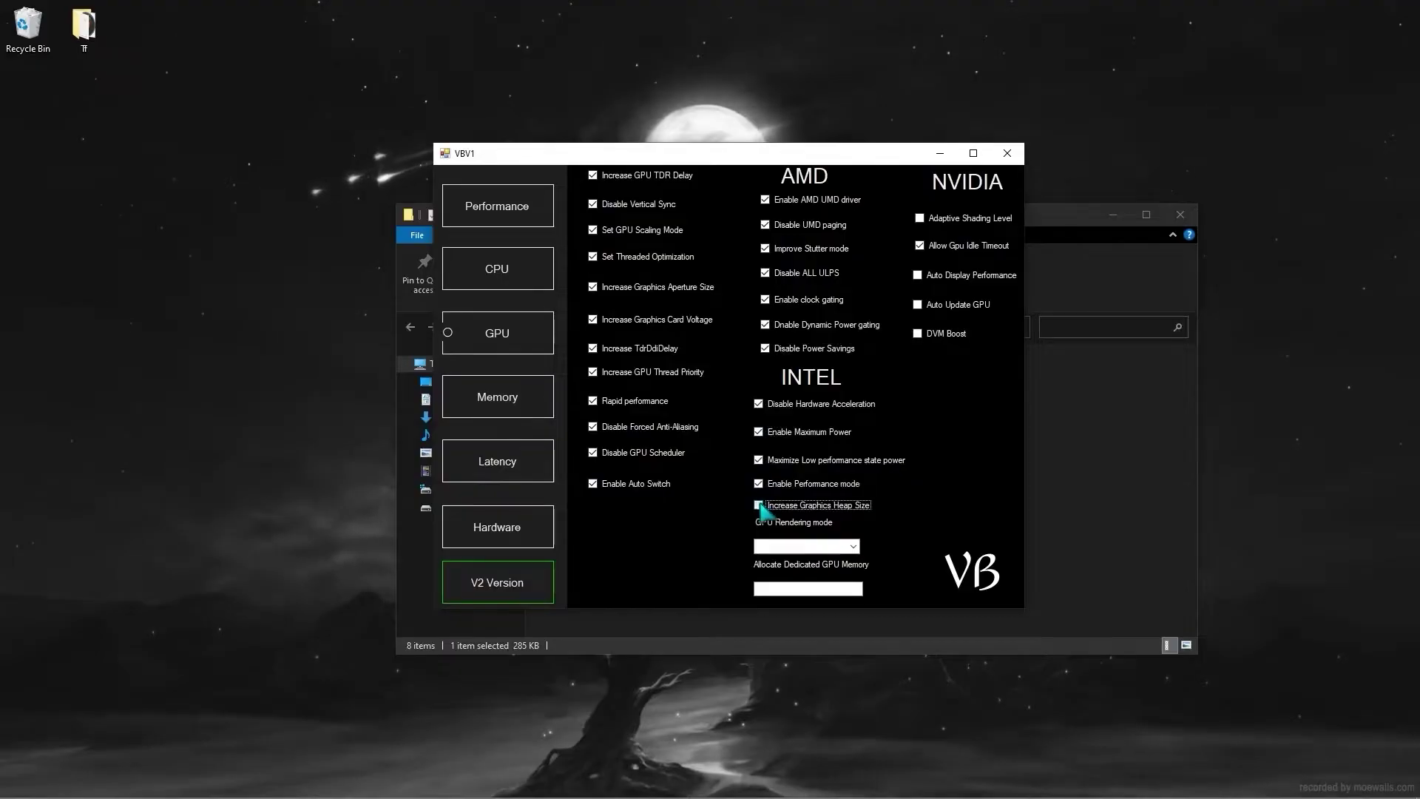
Set the Intel GPU rendering mode to Maximum Performance and the allocated dedicated GPU memory to 1000
left_click(853, 546)
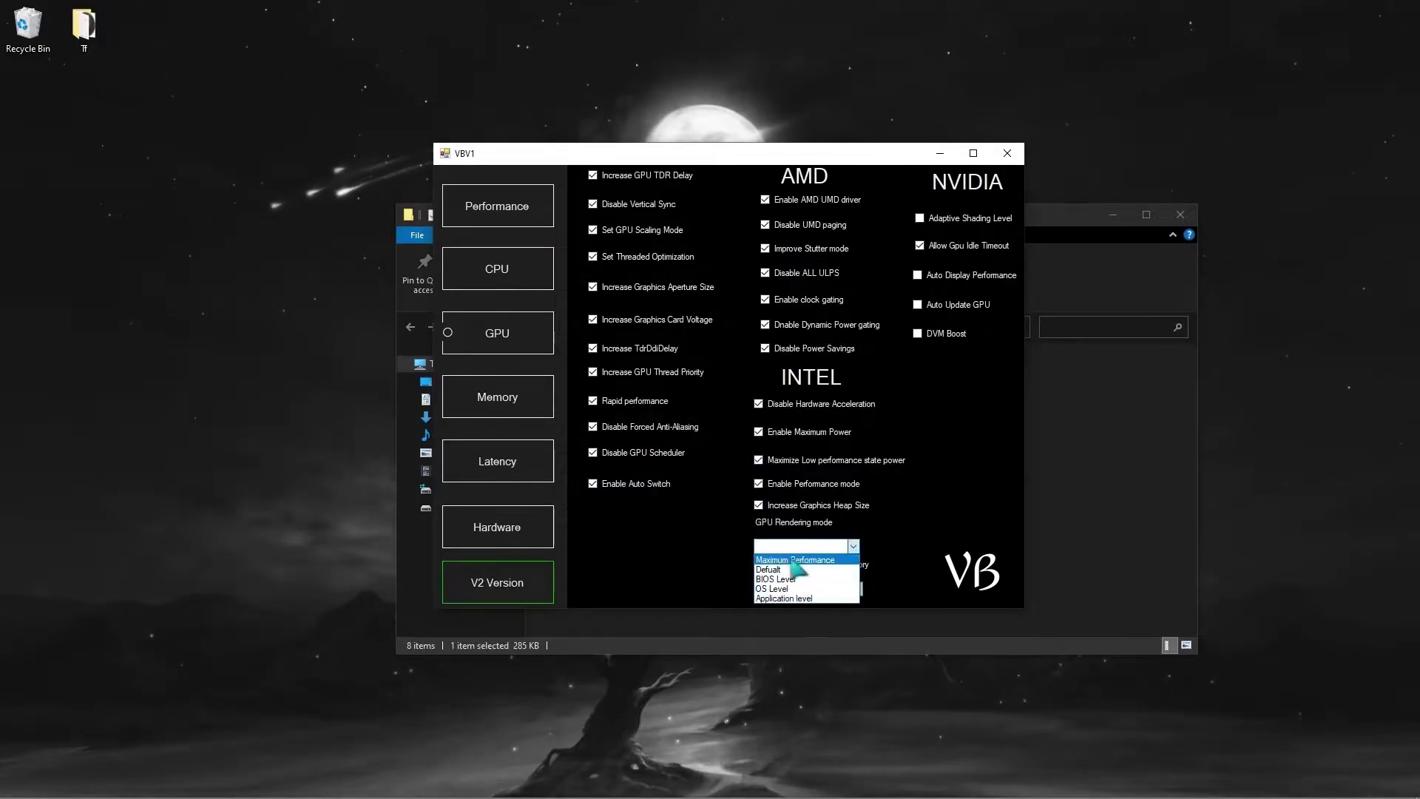
left_click(801, 562)
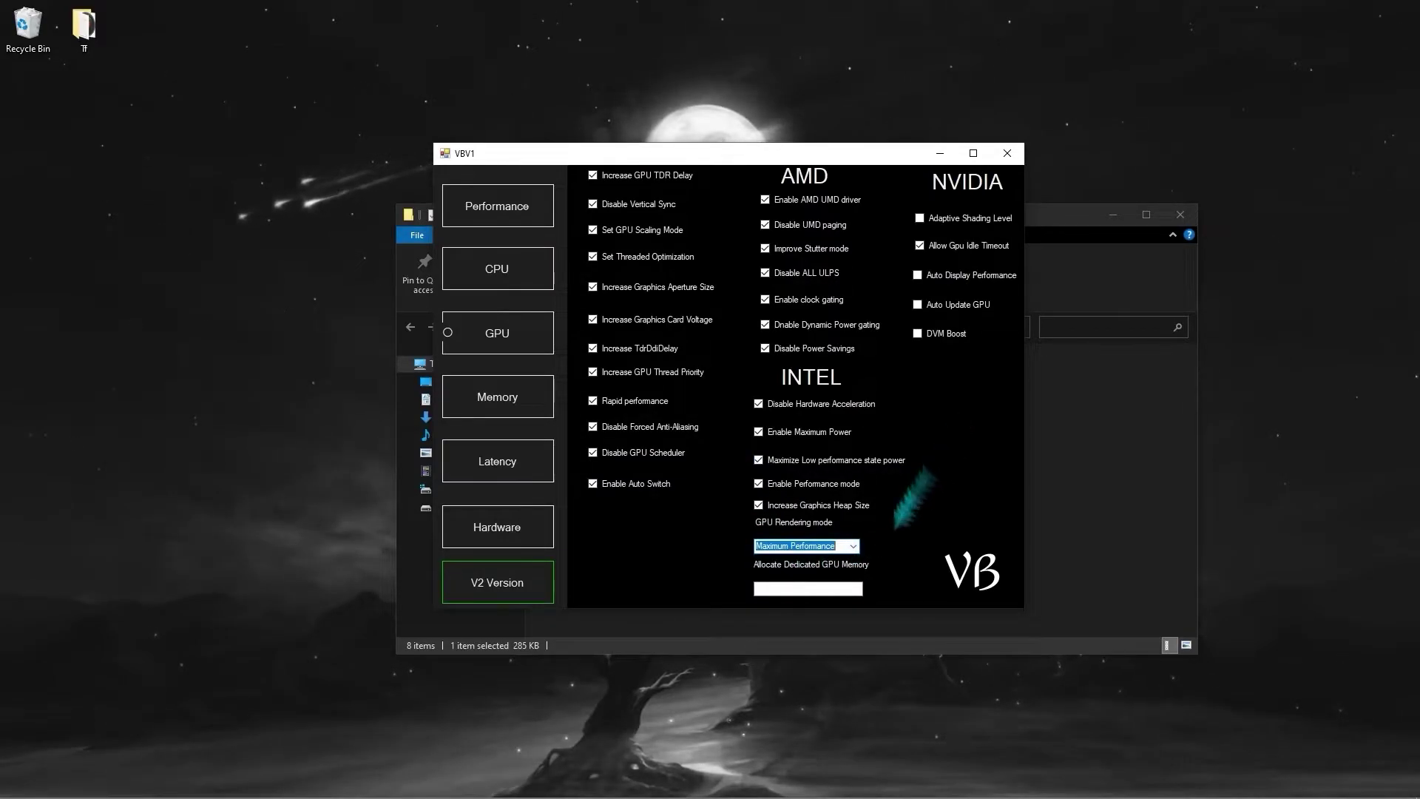
left_click(833, 587)
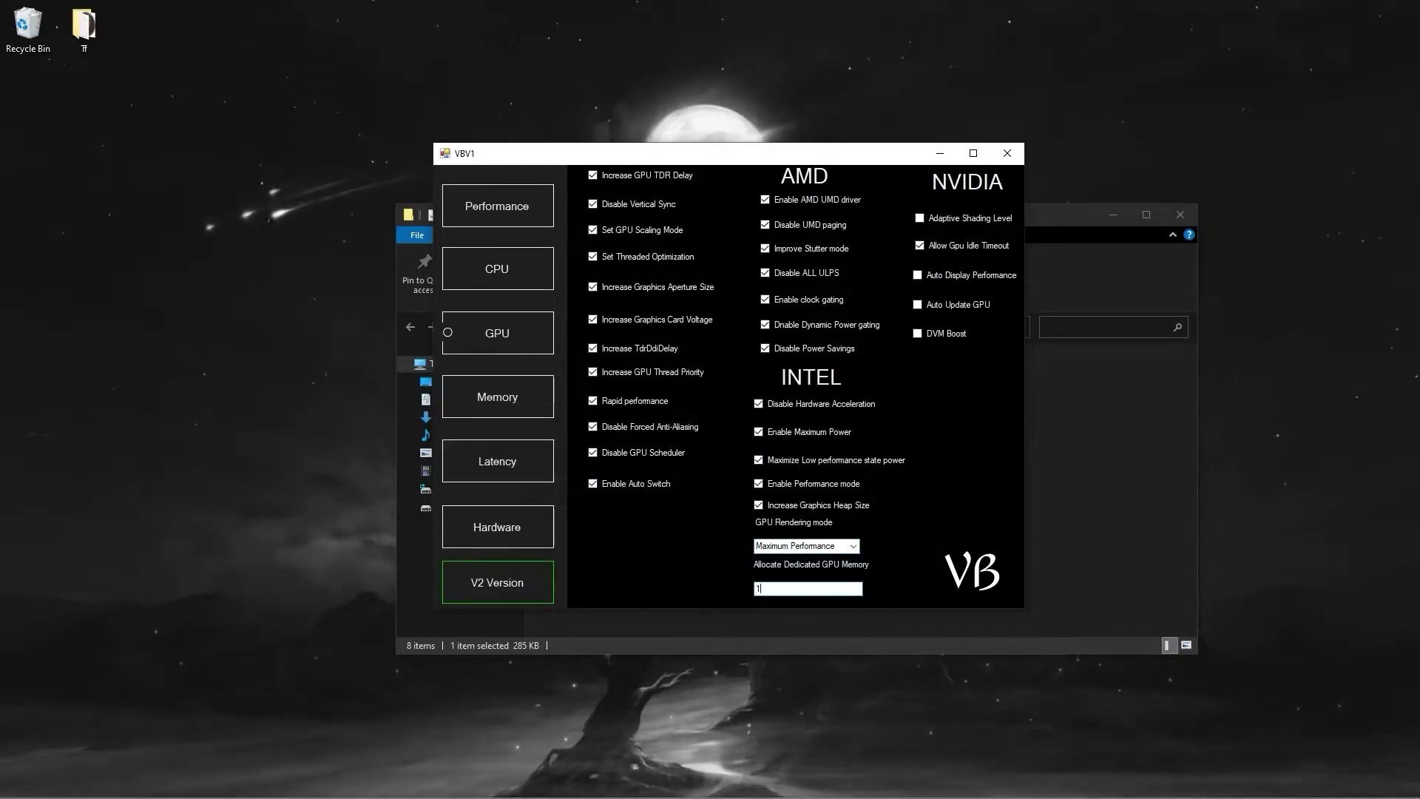
Enable the NVIDIA tweaks Adaptive Shading Level, Auto Display Performance, Auto Update GPU and DVM Boost, and turn off Allow Gpu Idle Timeout
left_click(921, 219)
left_click(921, 247)
left_click(918, 275)
left_click(918, 305)
left_click(918, 334)
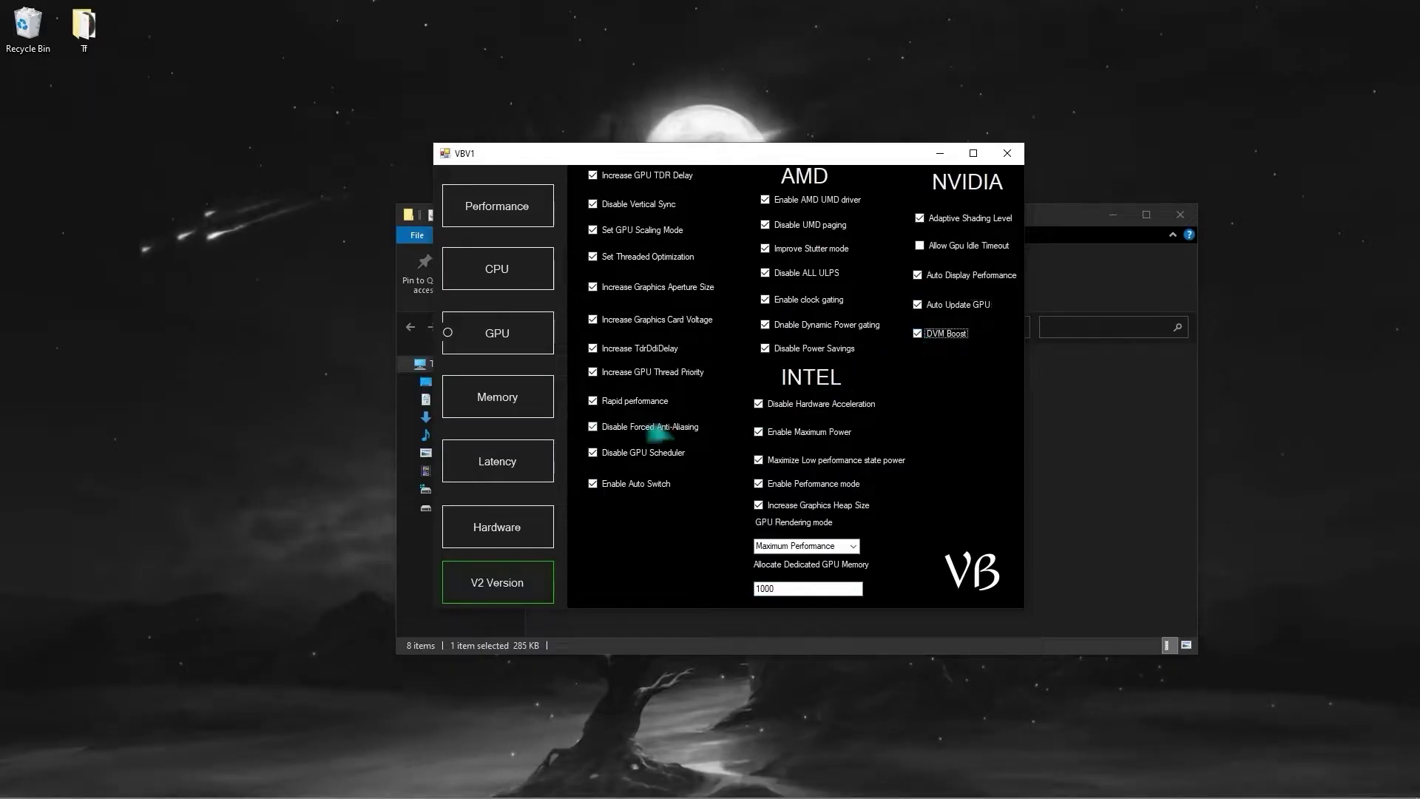
Enable the Memory tweaks from Enable Large System Cache through System Cache Limit
left_click(511, 403)
left_click(587, 177)
left_click(587, 205)
left_click(587, 233)
left_click(588, 263)
left_click(588, 292)
left_click(587, 318)
left_click(588, 348)
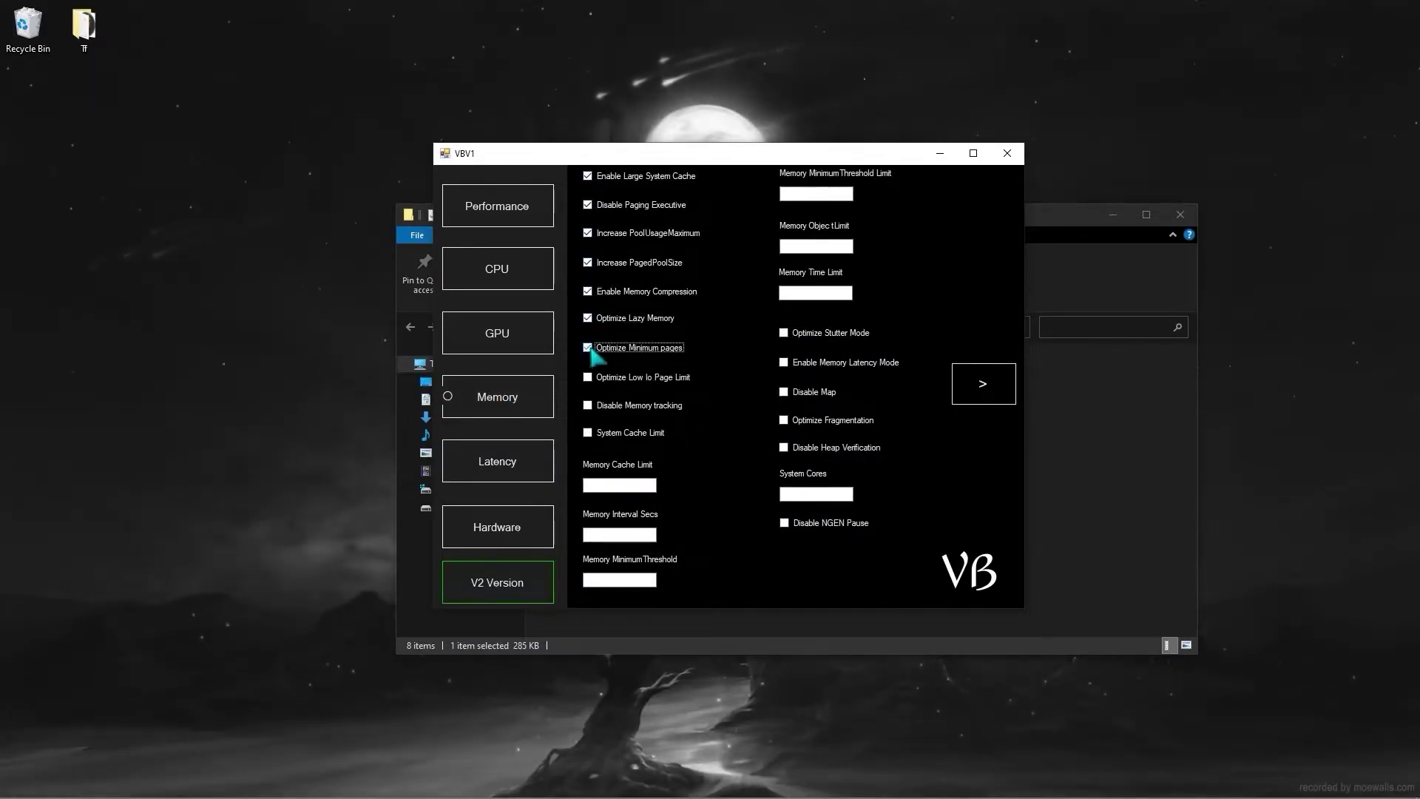
left_click(588, 406)
left_click(588, 433)
Set Memory Cache Limit, Minimum Threshold and Minimum Threshold Limit to 0, Interval Secs to 3, and Object Limit and Time Limit to 4000
left_click(611, 484)
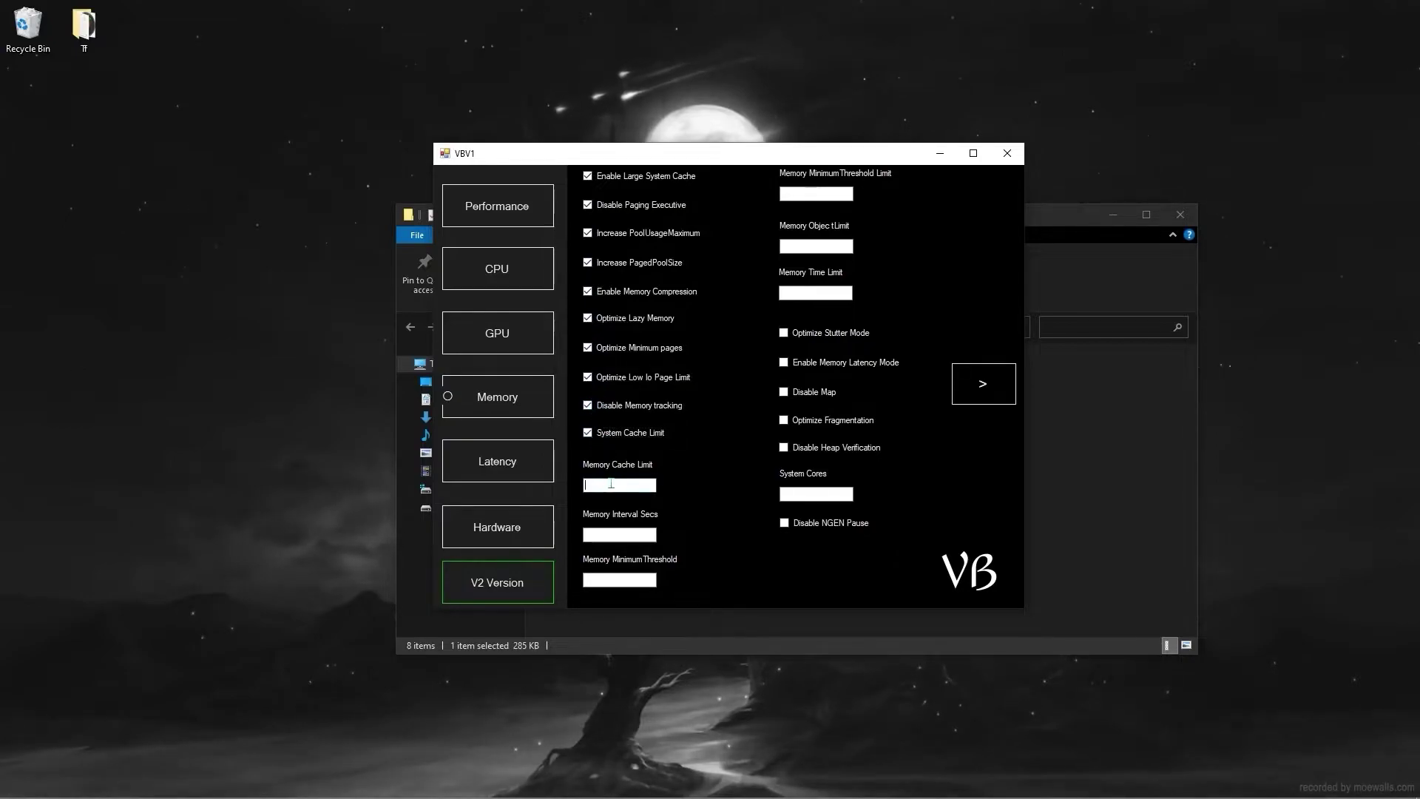
type("0")
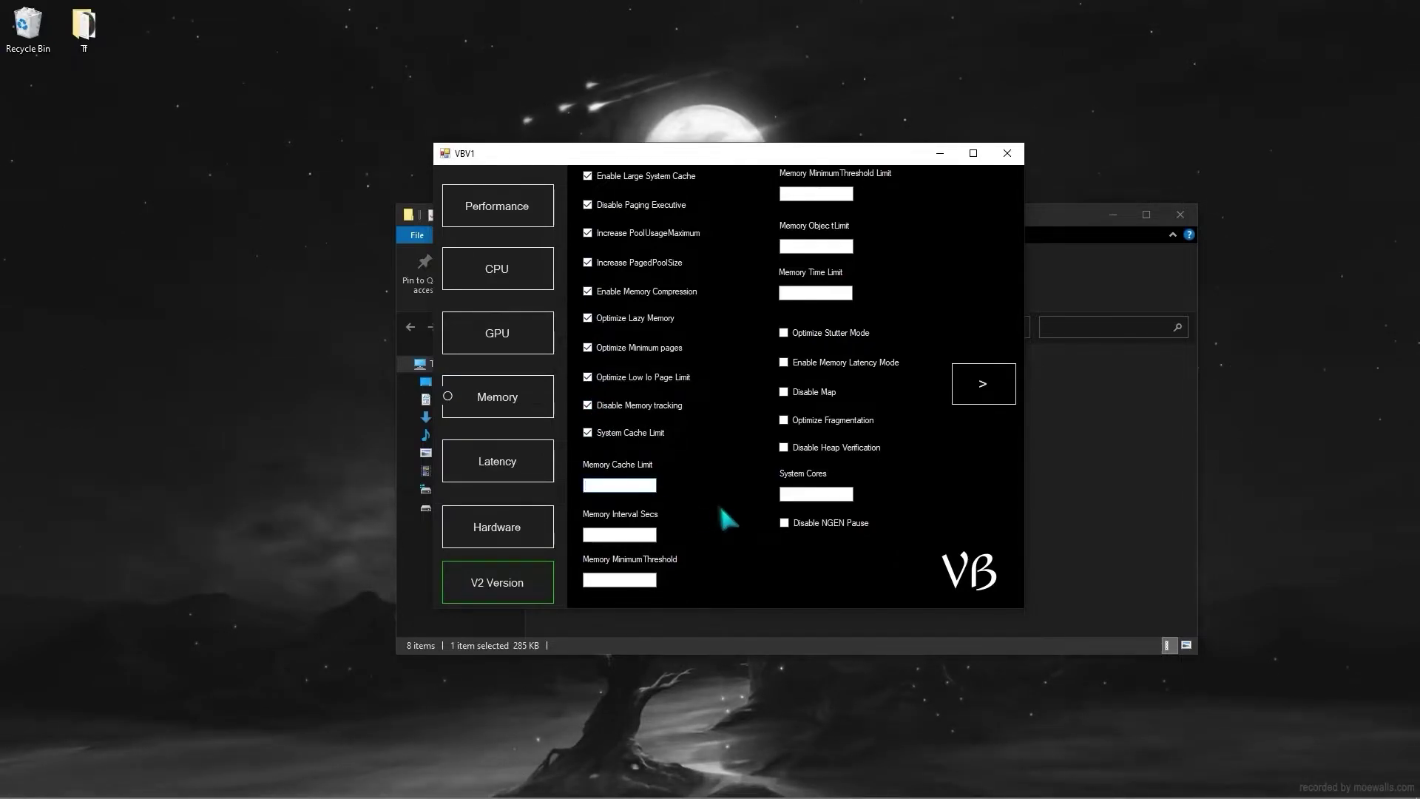
left_click(648, 580)
type("0")
left_click(809, 193)
left_click(825, 246)
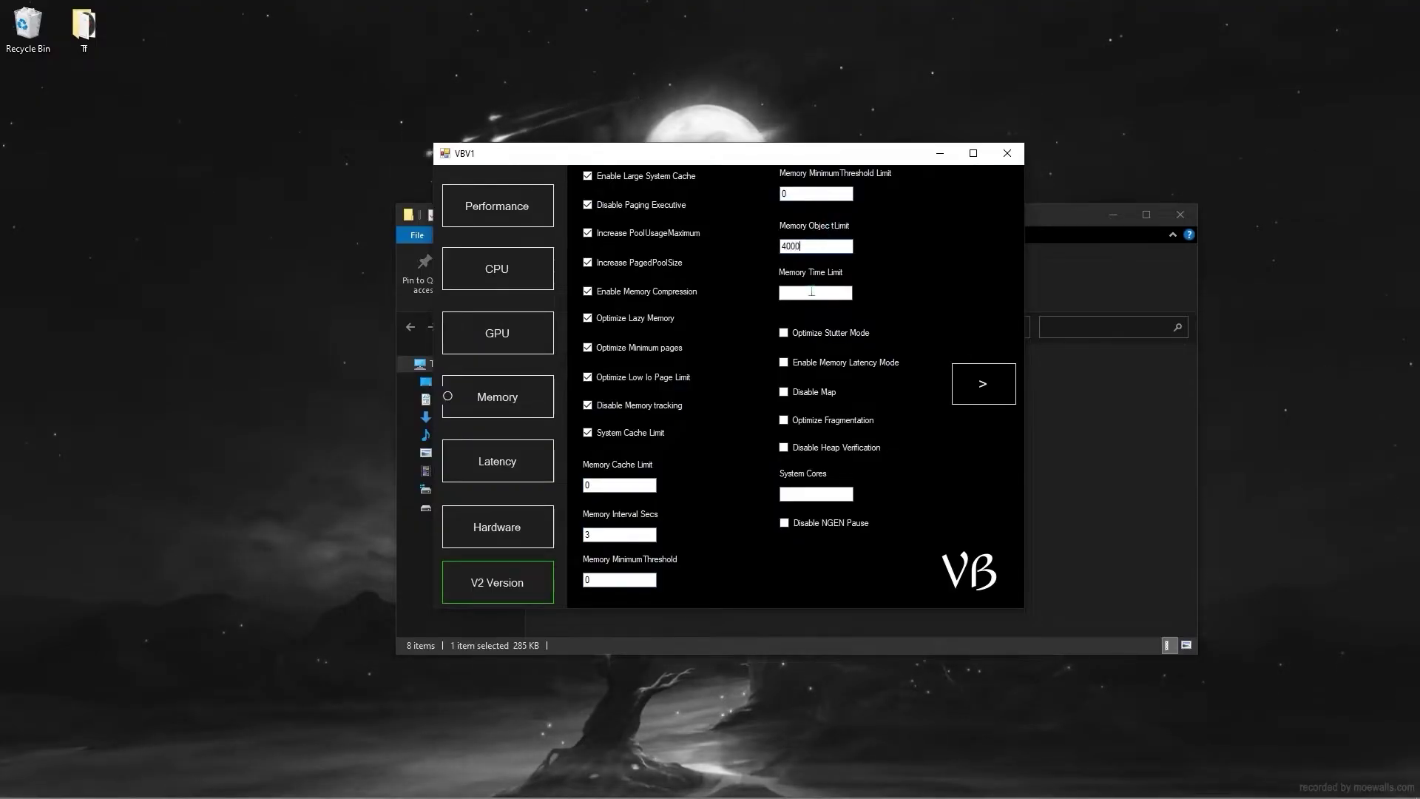
Enable the Memory tweaks from Optimize Stutter Mode through Disable Heap Verification, plus Disable NGEN Pause
left_click(783, 362)
left_click(783, 392)
left_click(784, 420)
left_click(783, 448)
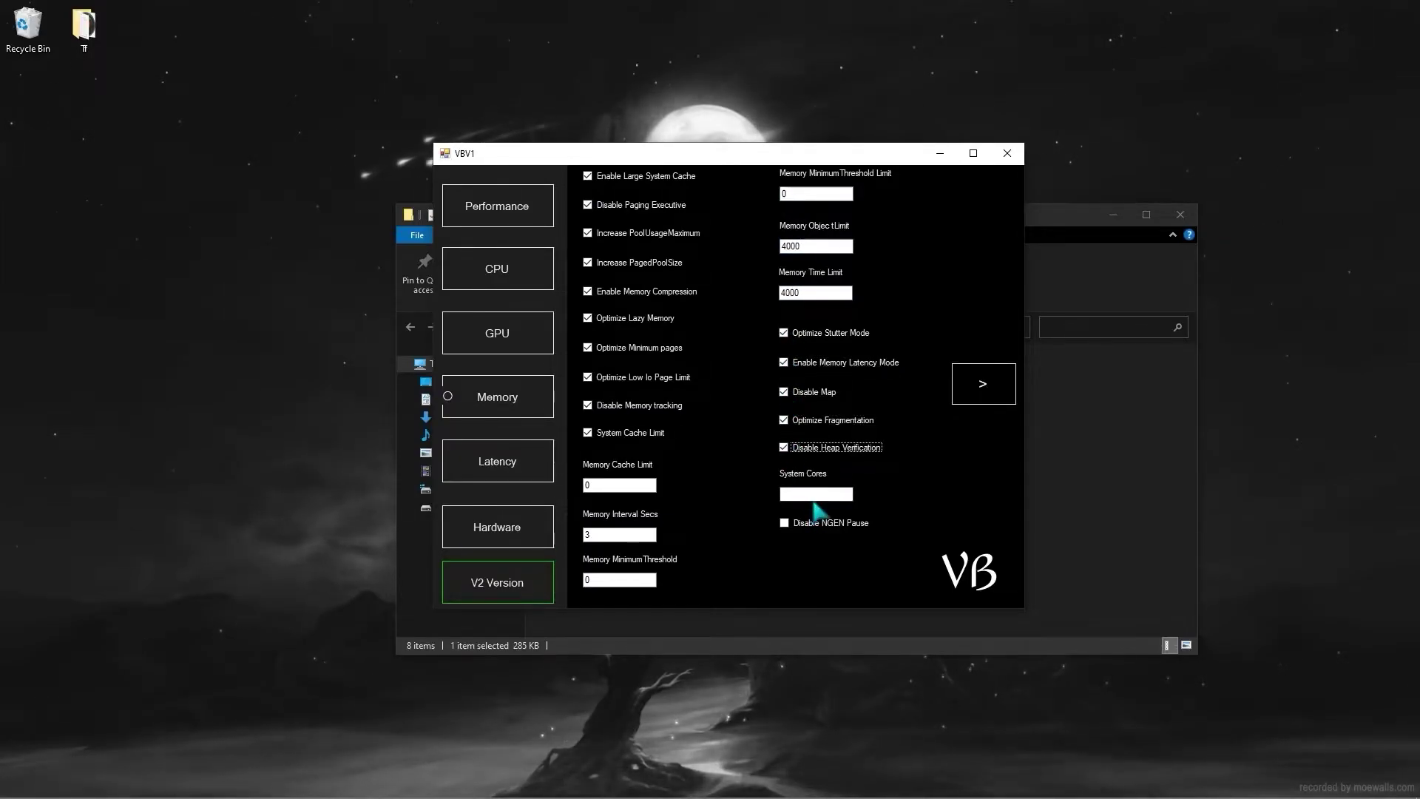
left_click(789, 524)
On the second Memory page, enable NUMA optimization, disabled memory compression and physical address extension, and set the standby list size to 1000
left_click(970, 389)
left_click(646, 193)
left_click(640, 216)
left_click(641, 246)
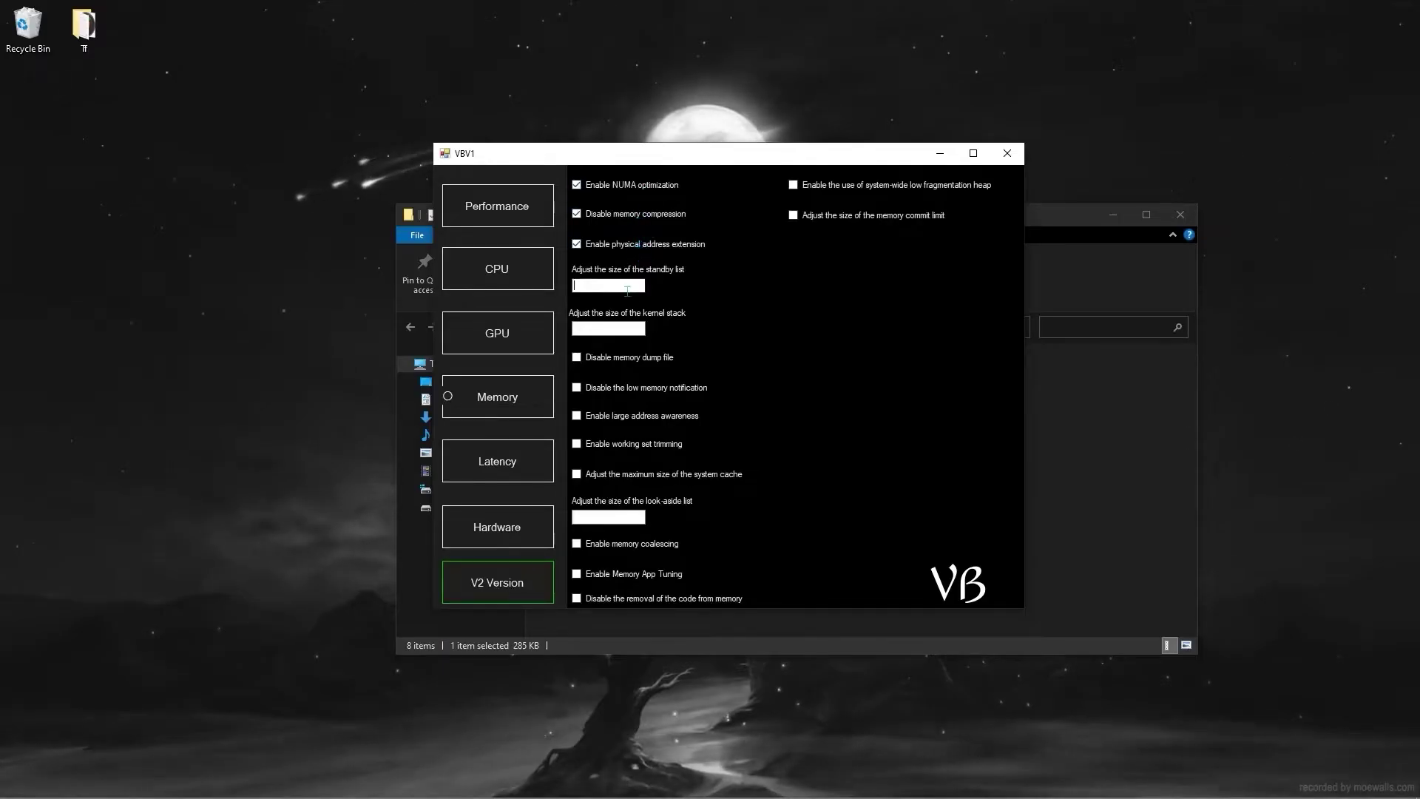
type("1000")
Set the kernel stack to 1500 and look-aside list to 1000, and enable the tweaks from Disable memory dump file through Disable the removal of the code from memory
left_click(626, 330)
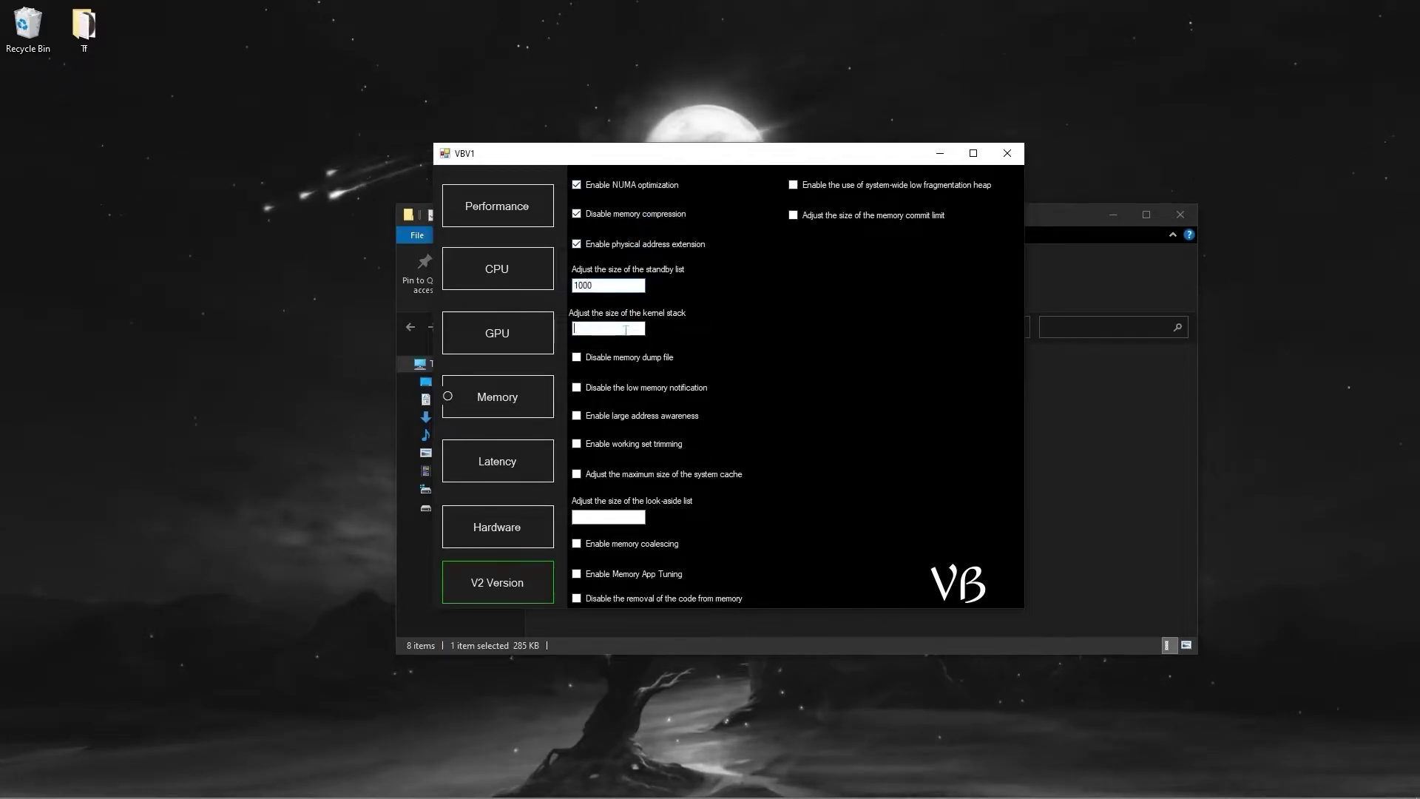
left_click(600, 361)
left_click(602, 389)
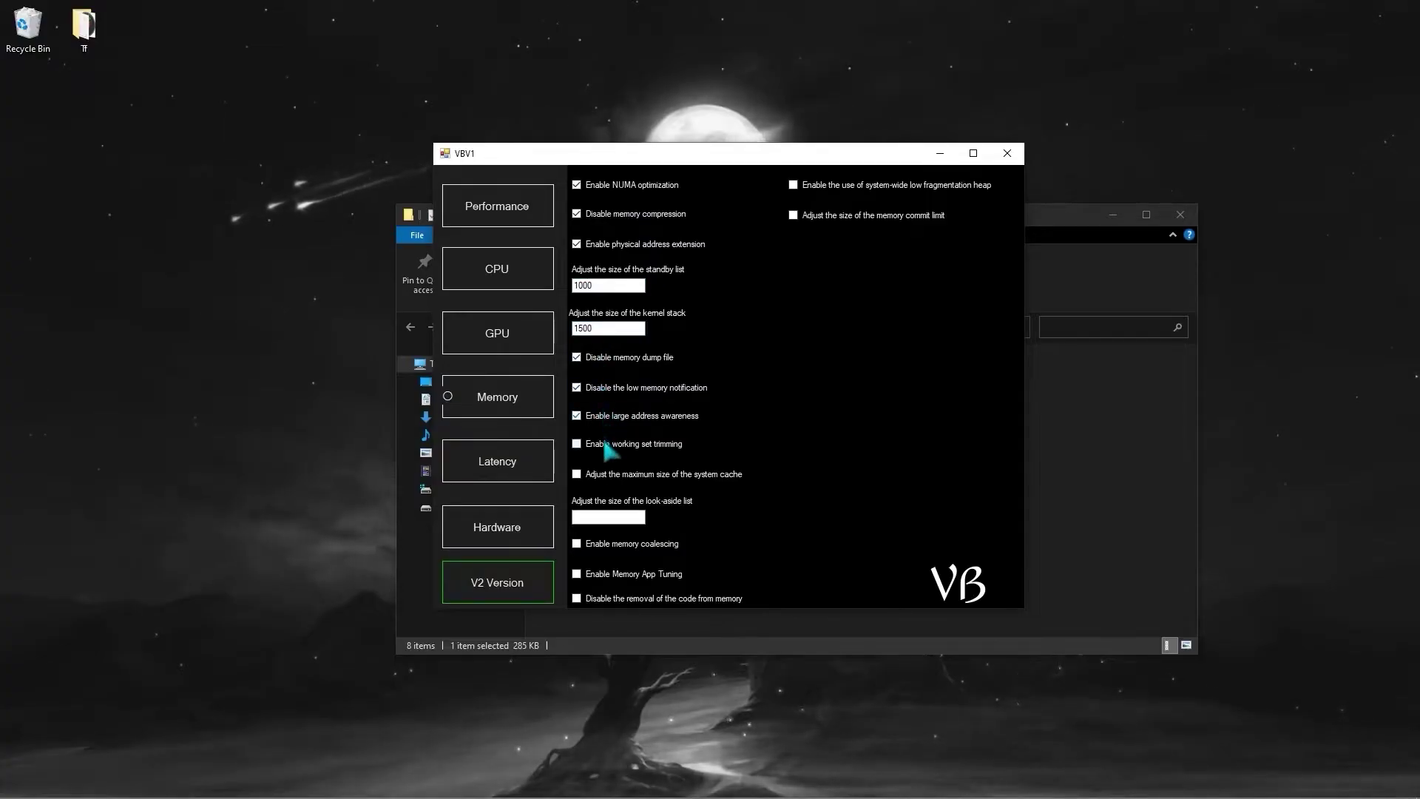
left_click(606, 476)
left_click(615, 515)
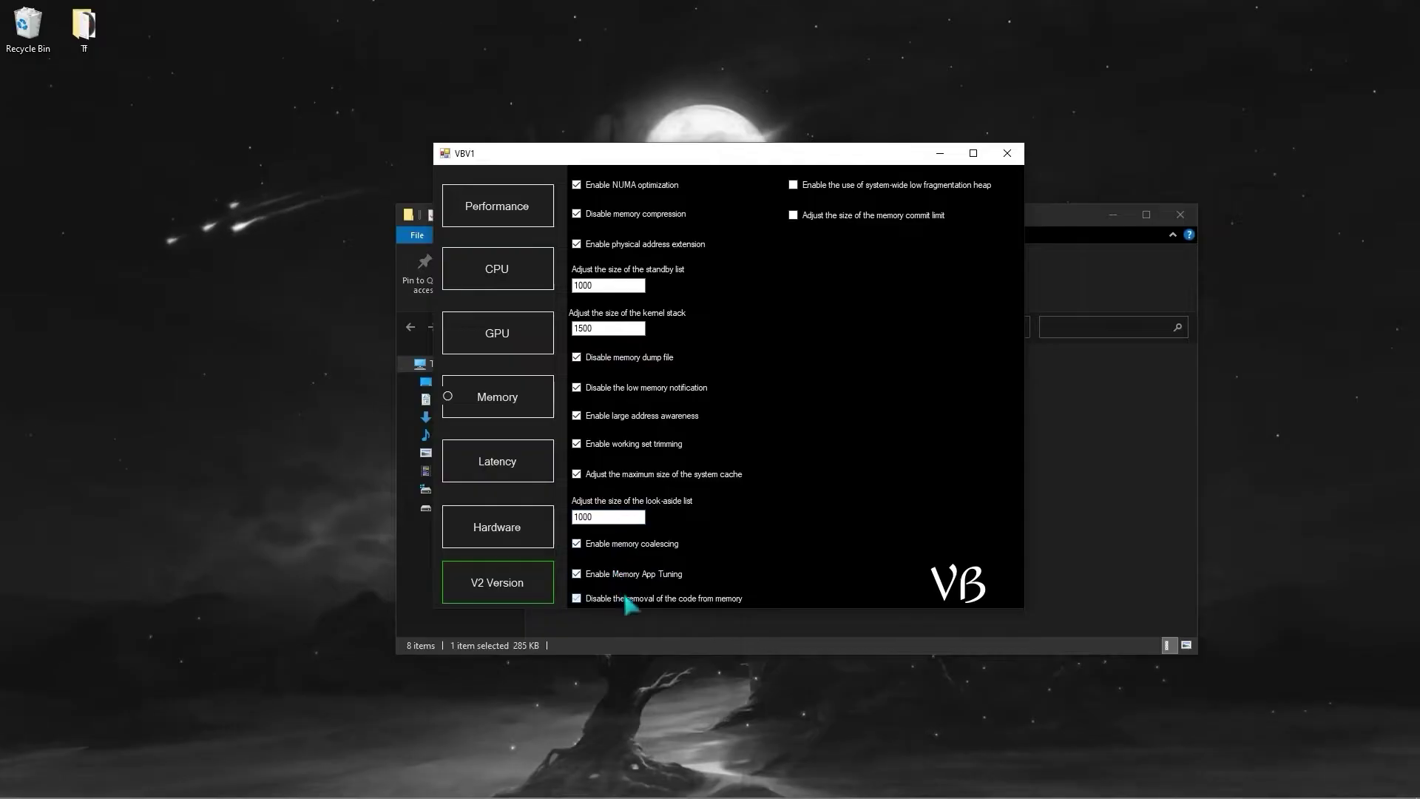
Enable the Latency tweaks from Disable Large Send Offload through Disable Network Address Translation (NAT)
left_click(511, 467)
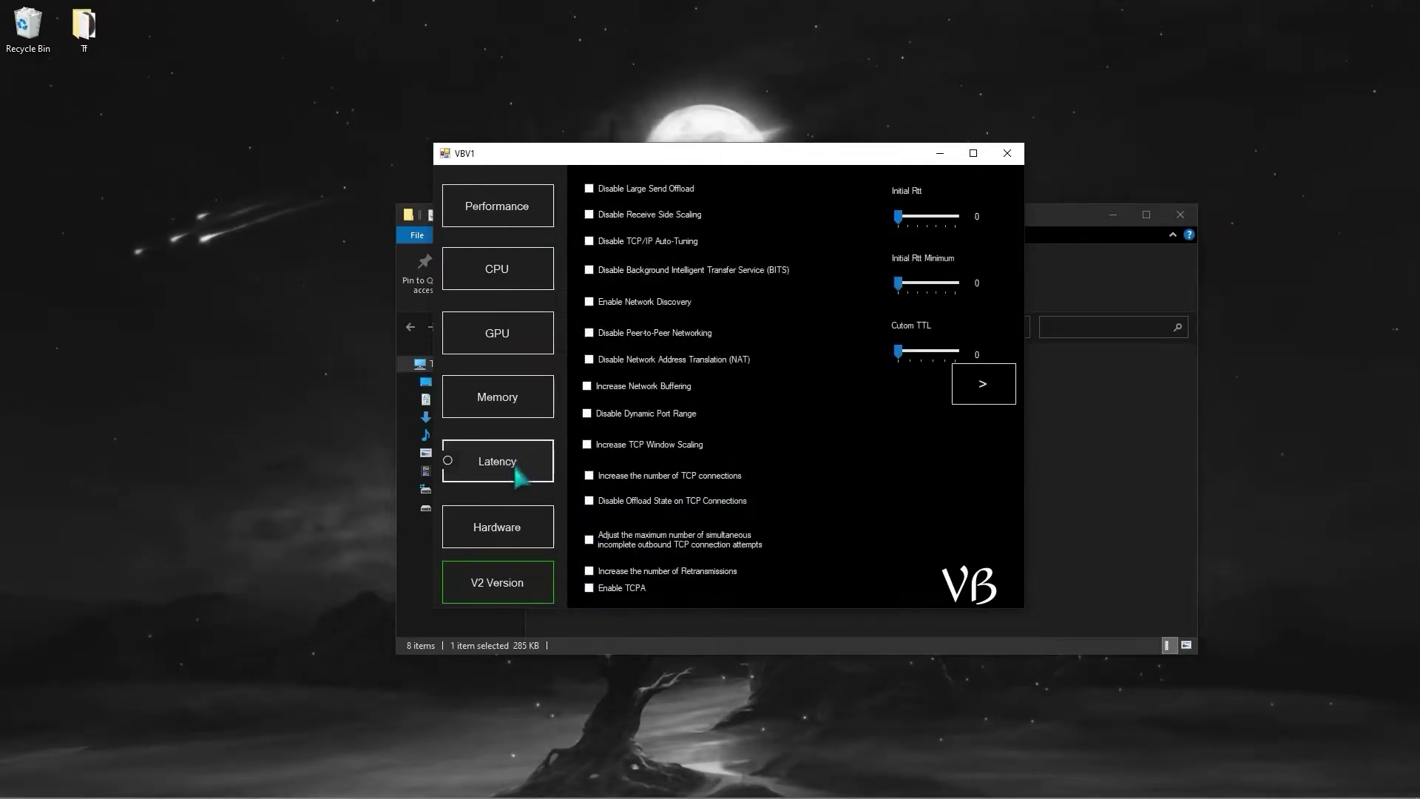
left_click(589, 188)
left_click(589, 214)
left_click(590, 242)
left_click(590, 270)
left_click(590, 302)
left_click(590, 333)
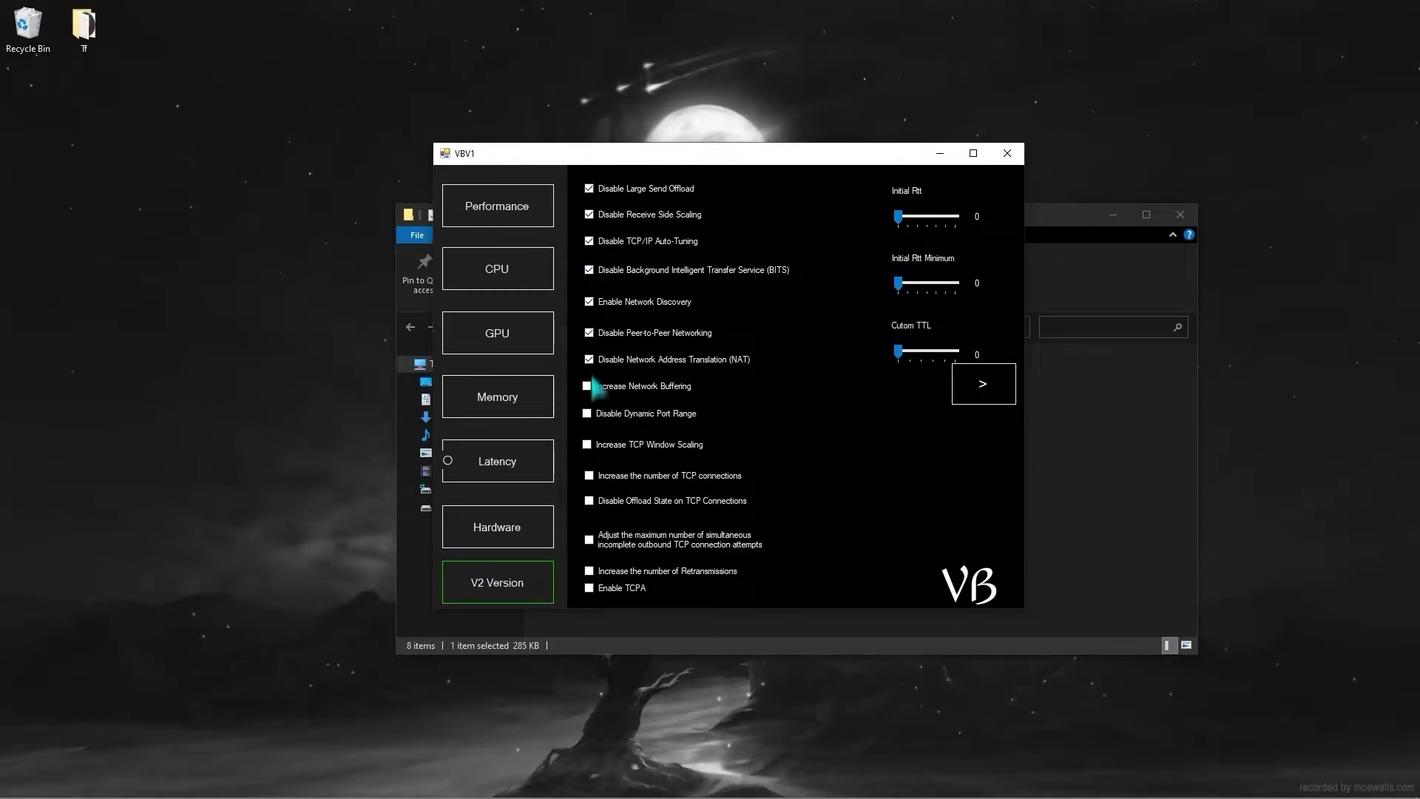
Enable the Latency tweaks from Increase Network Buffering through Enable TCPA, and raise Initial Rtt and Initial Rtt Minimum to their maximum
left_click(587, 444)
left_click(590, 501)
left_click(589, 540)
left_click(590, 571)
left_click(589, 588)
left_click_drag(899, 216, 958, 216)
left_click_drag(929, 282, 991, 290)
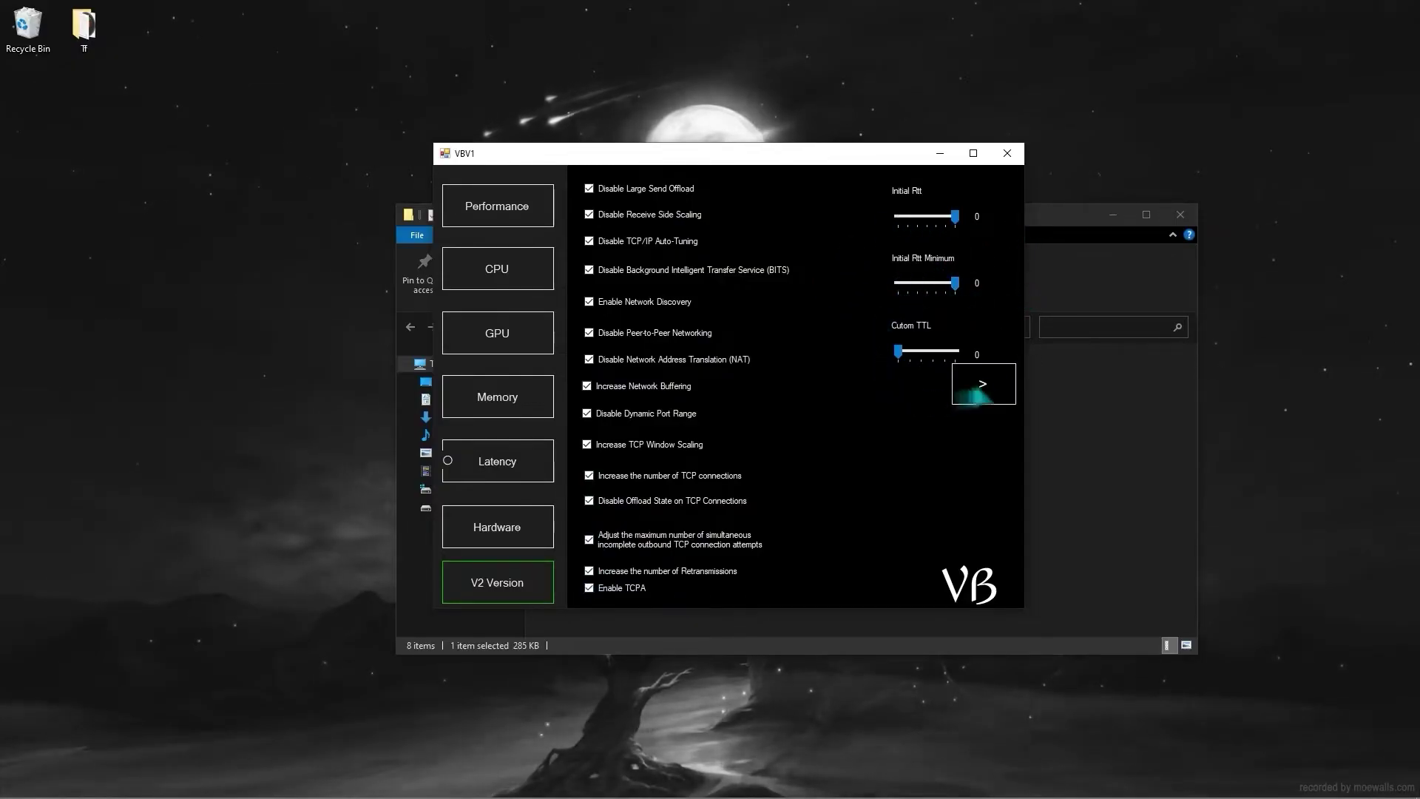
On the second Latency page, enable the tweaks from Optimize Ethernet through Increase Cache Entry limit
left_click(969, 392)
left_click(636, 181)
left_click(640, 210)
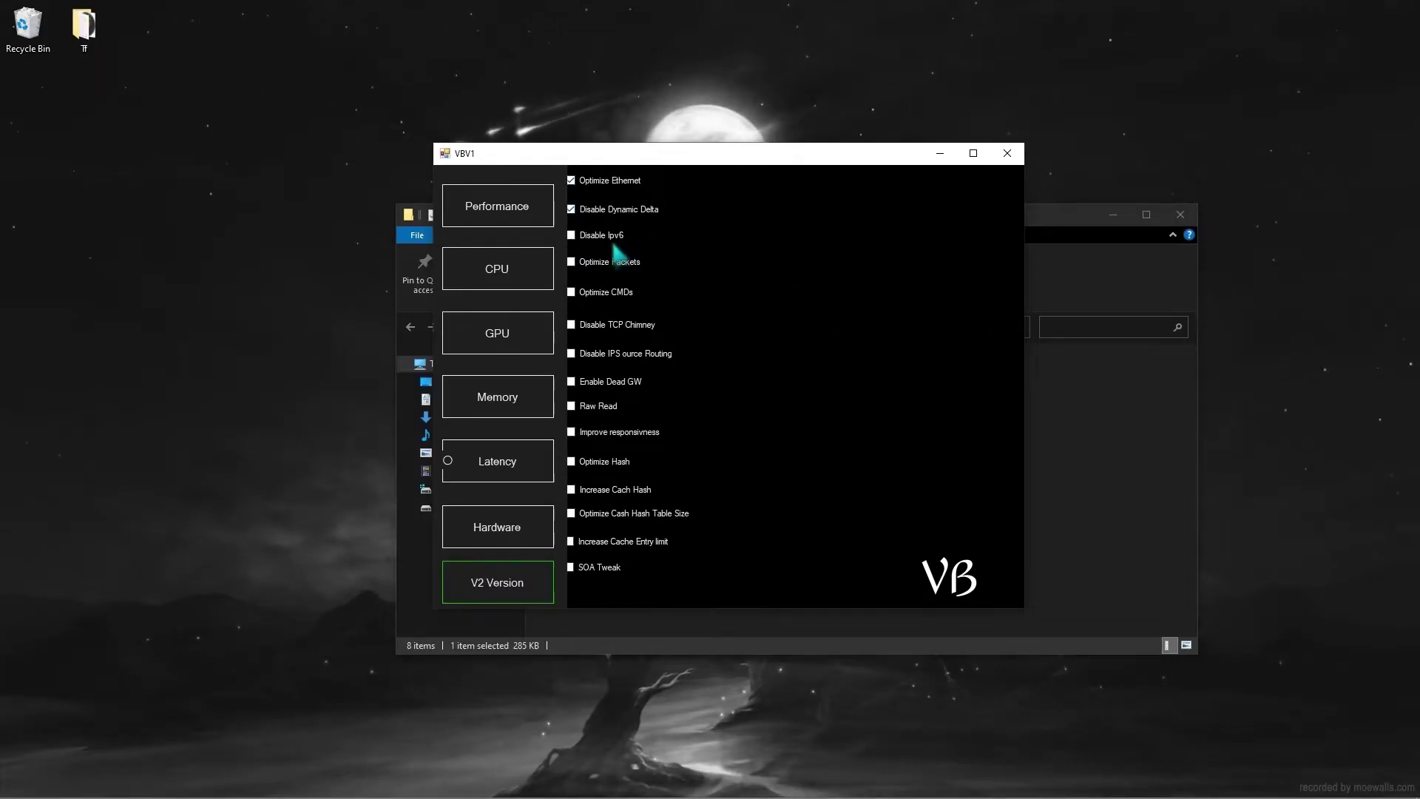
left_click(613, 292)
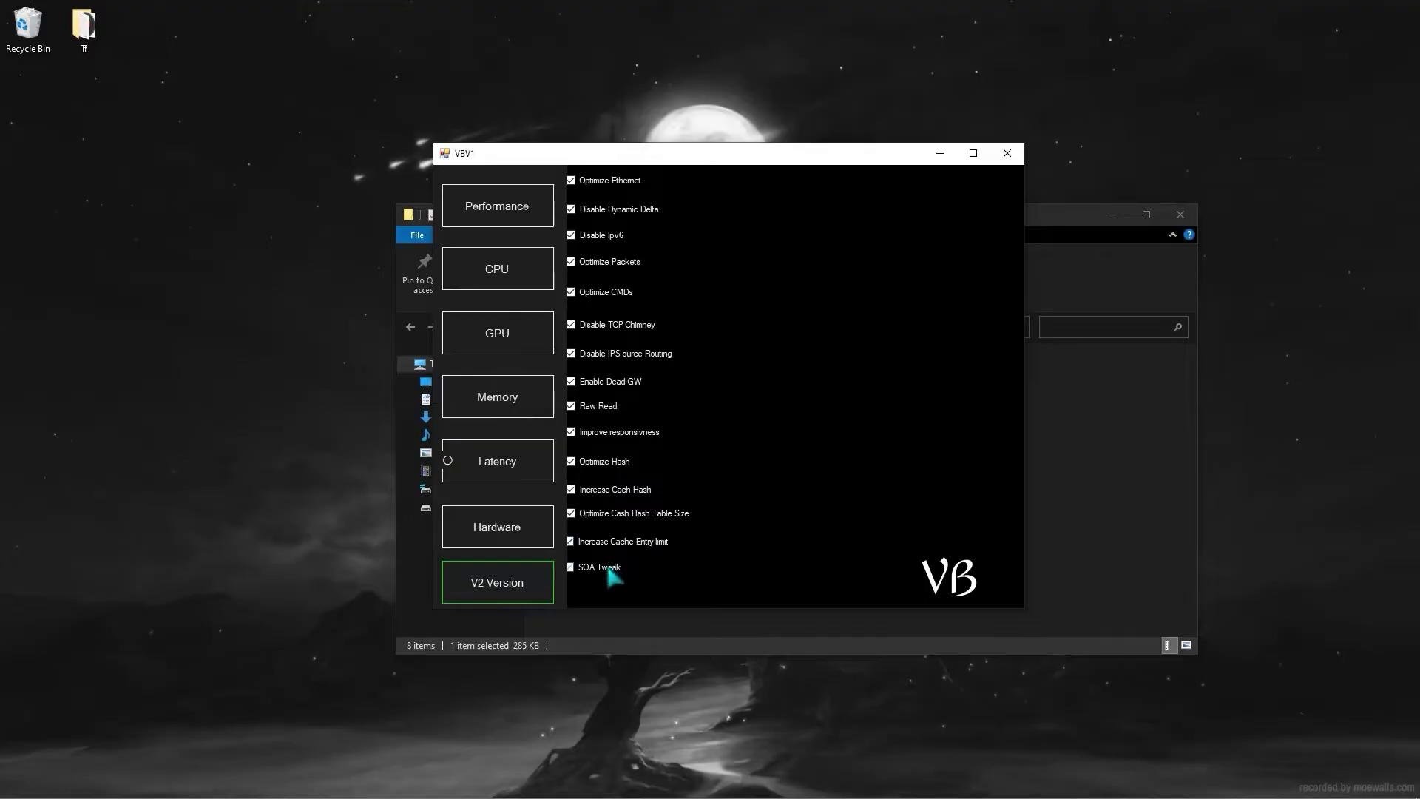
In the Hardware settings, set mouse polling 1000, minimum queue size, both thresholds 12, buffer size 8192 and Mouse to Live 1, and enable FlushQueue
left_click(503, 531)
left_click(625, 237)
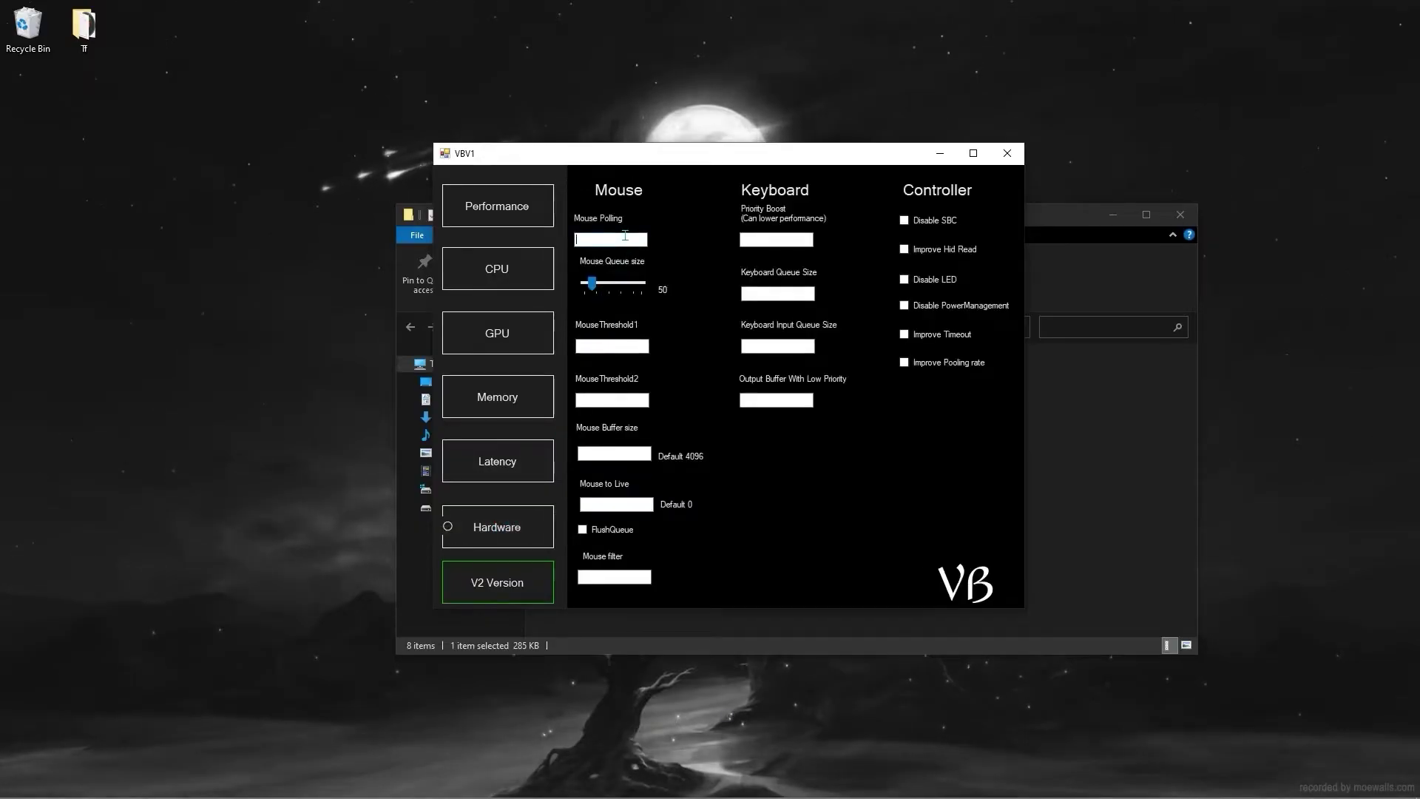
type("1000")
left_click(596, 288)
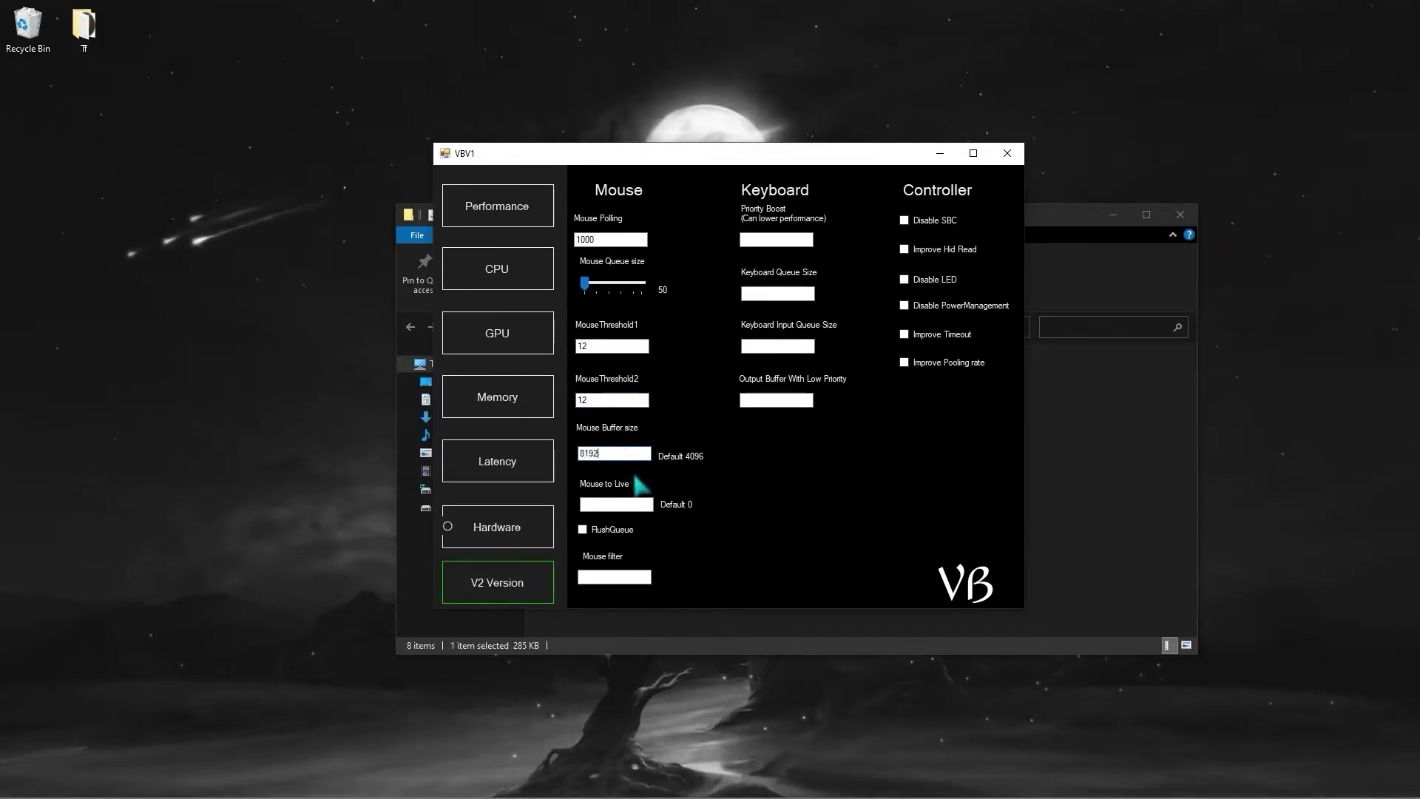
left_click(614, 530)
Set the keyboard Priority Boost to 0 and Keyboard Queue Size to 25, and fill in the Keyboard Input Queue Size
left_click(762, 239)
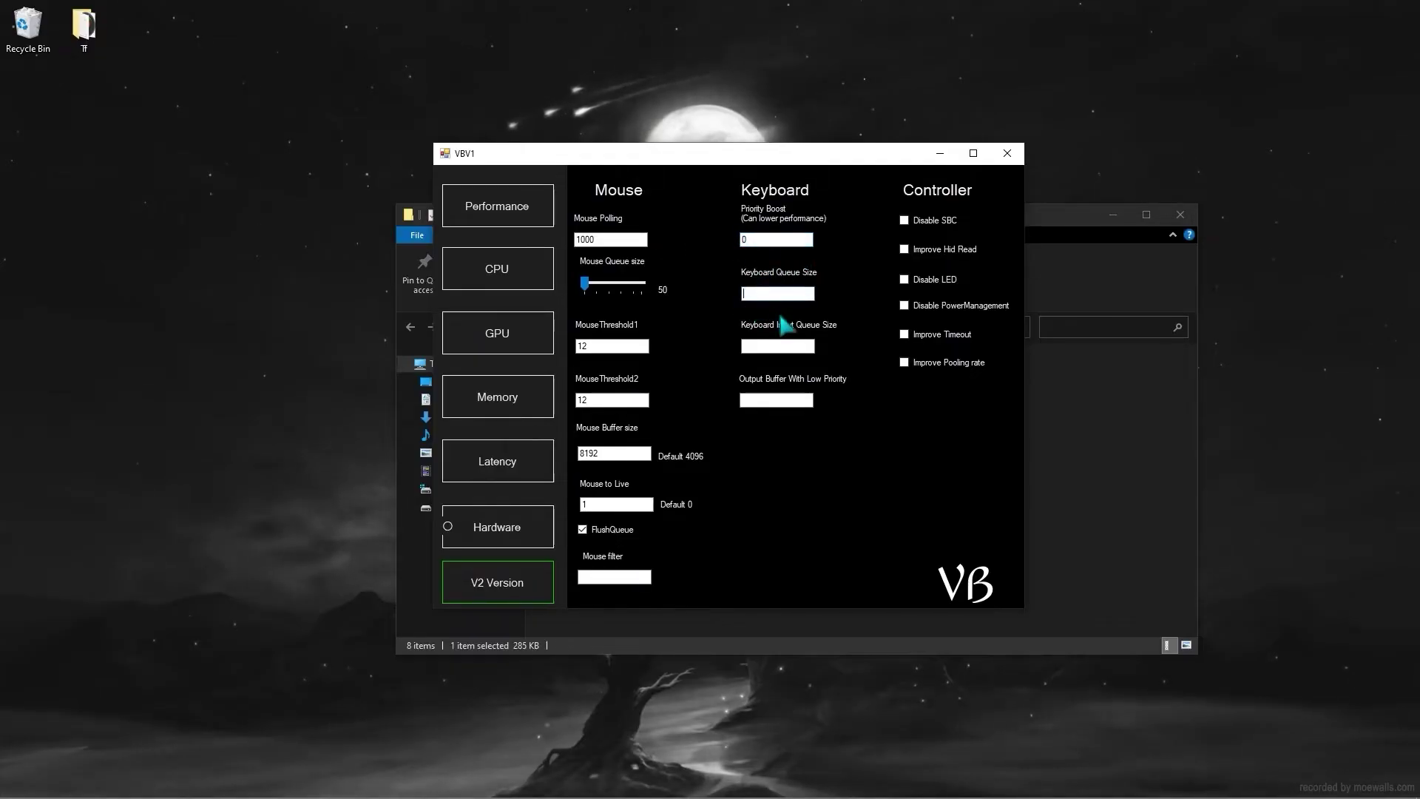
type("25")
left_click(767, 345)
right_click(767, 344)
left_click(786, 418)
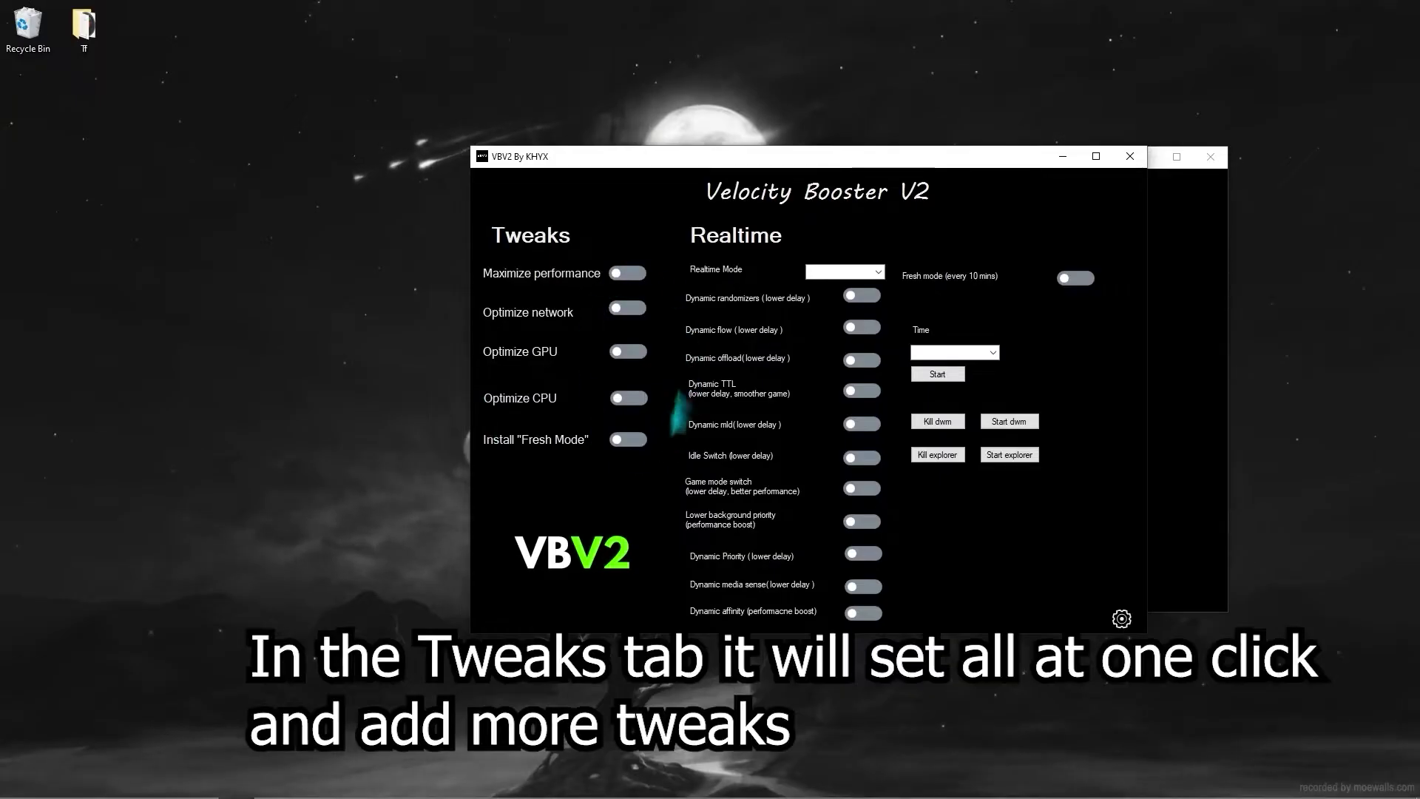
In Velocity Booster V2, turn on Maximize performance, Optimize network, Optimize GPU, Optimize CPU and Install "Fresh Mode", continuing past any error messages
left_click(620, 276)
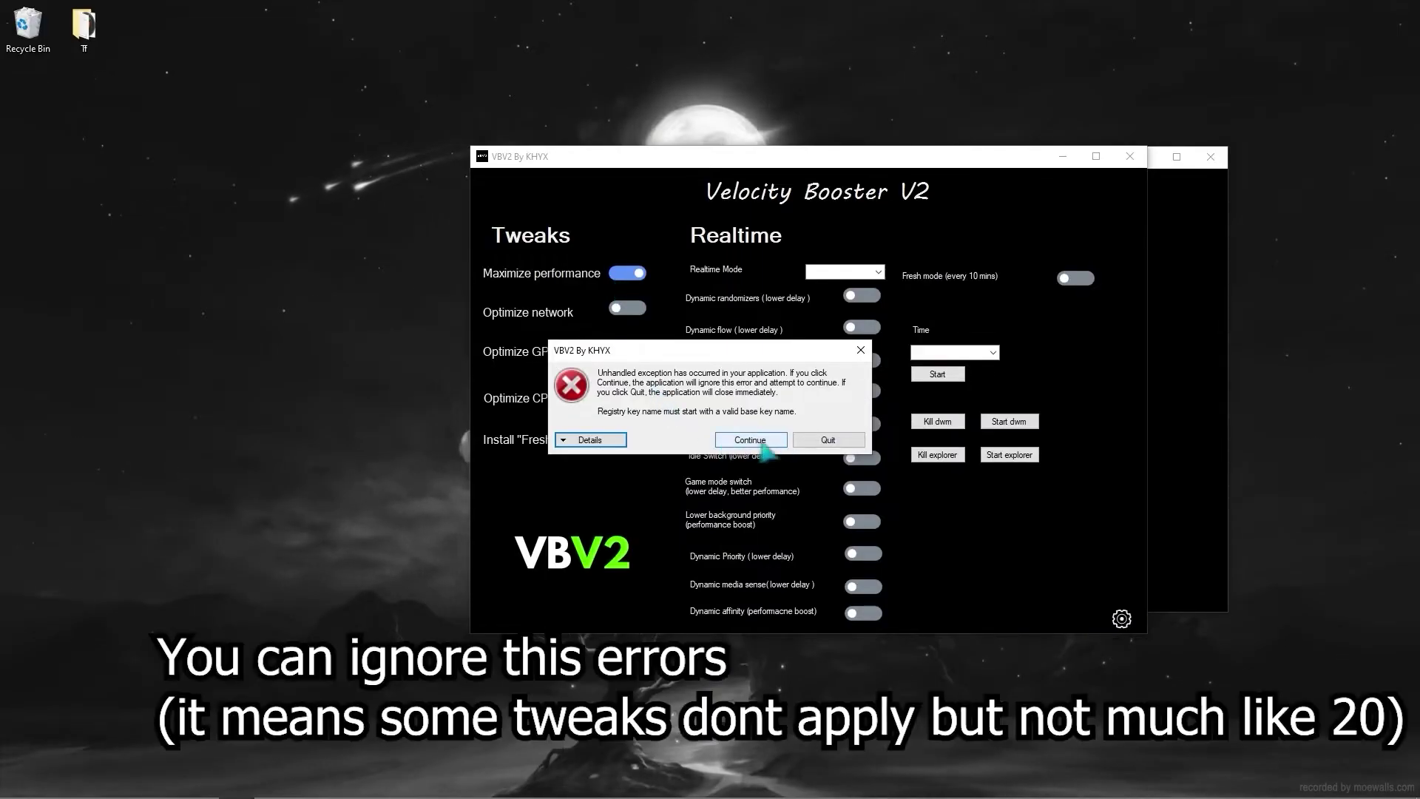
left_click(751, 441)
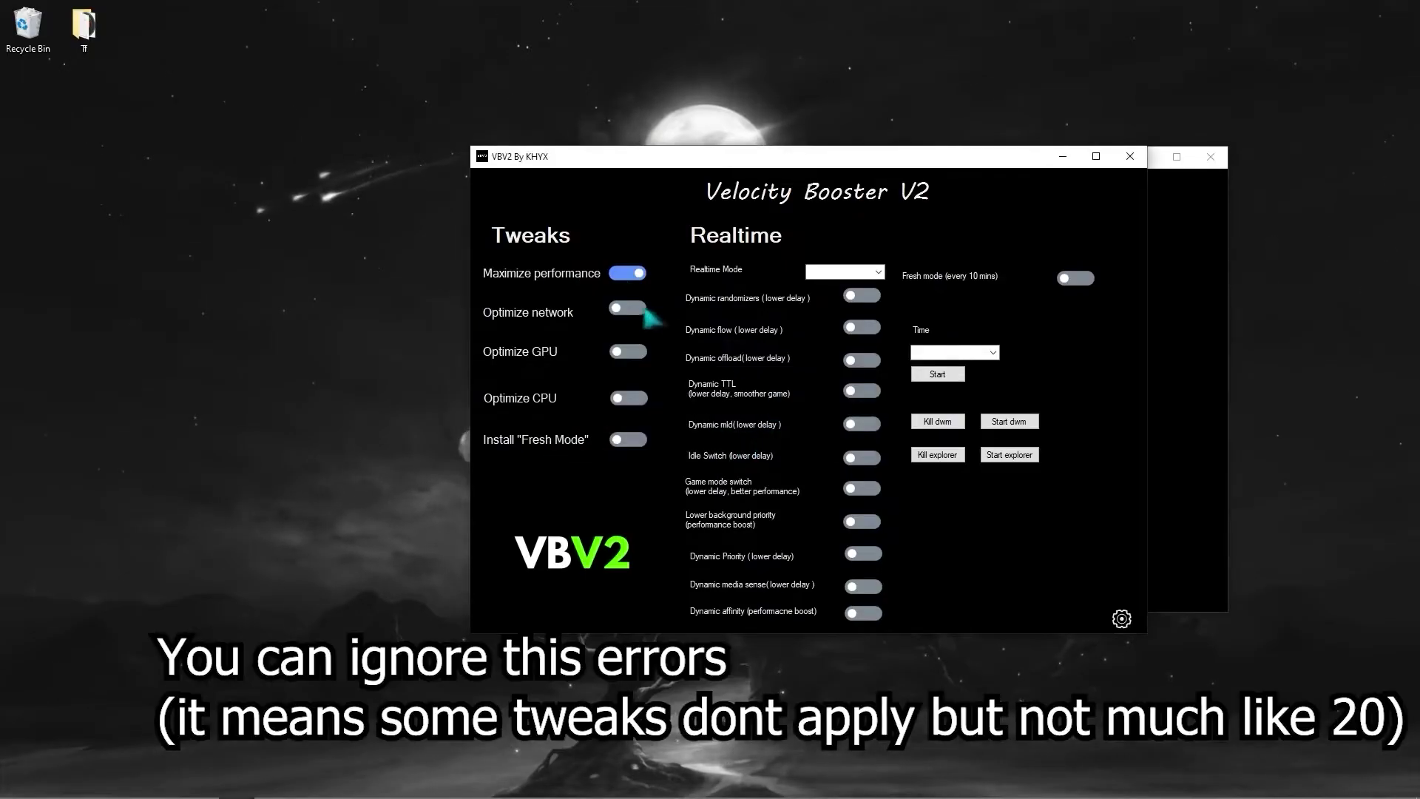
left_click(640, 317)
left_click(725, 454)
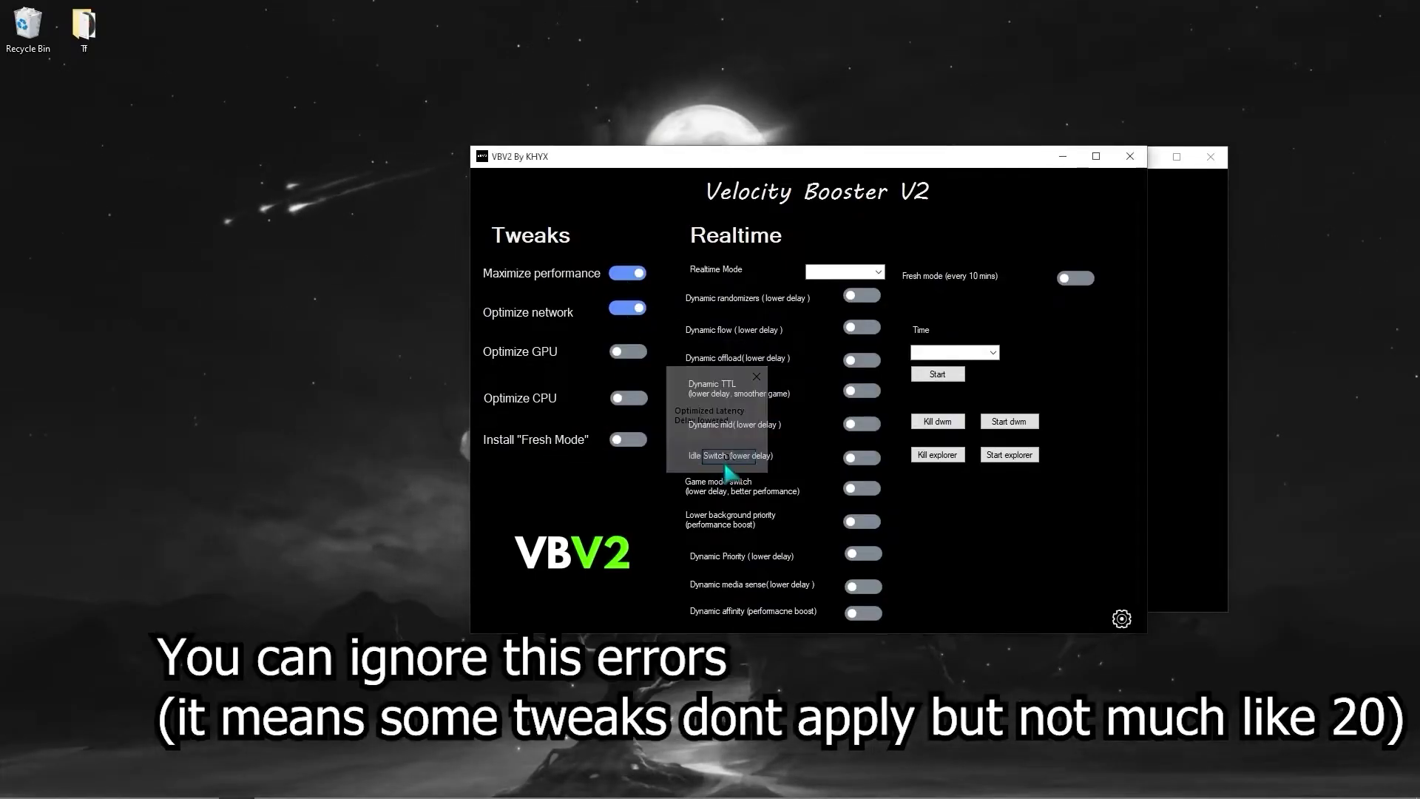
left_click(633, 355)
left_click(724, 453)
left_click(631, 400)
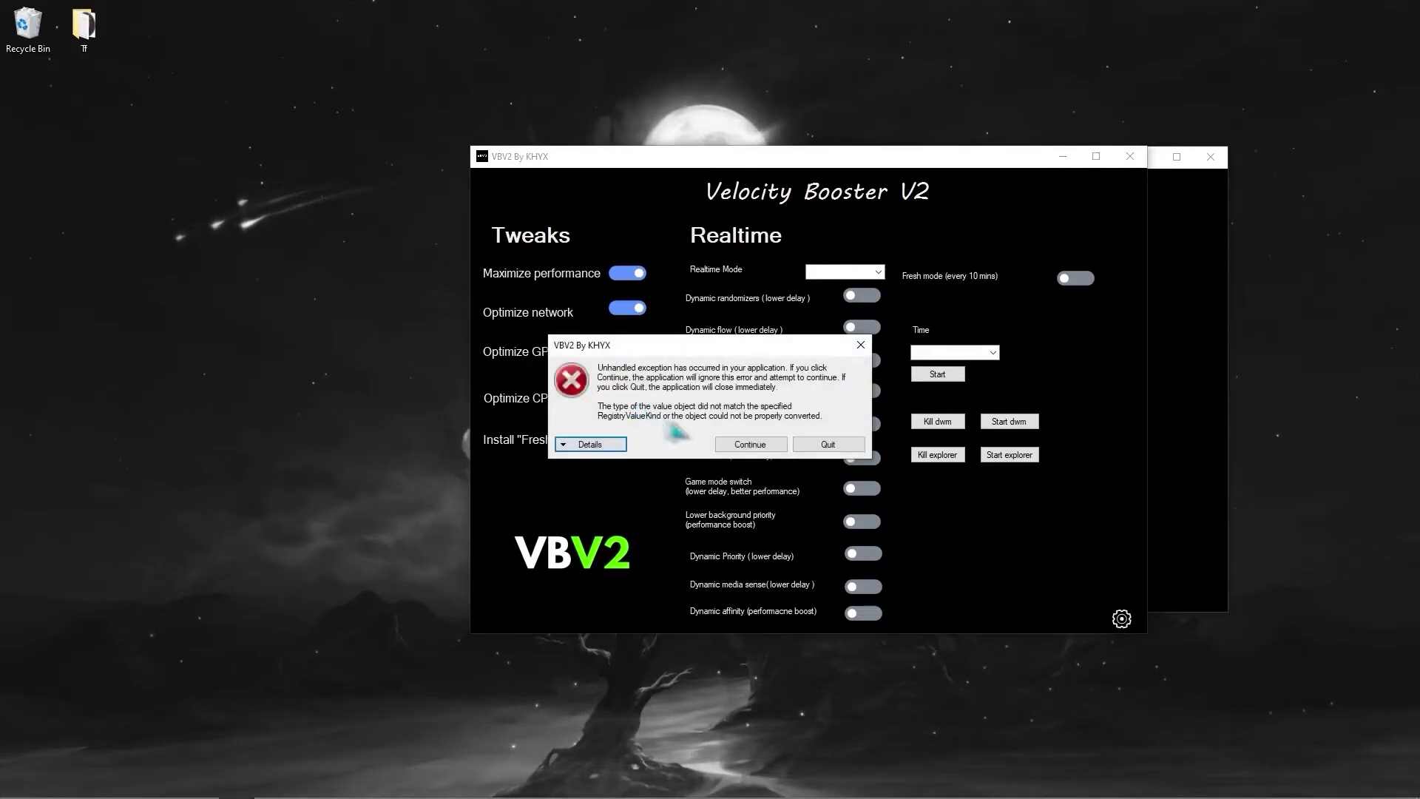
left_click(751, 445)
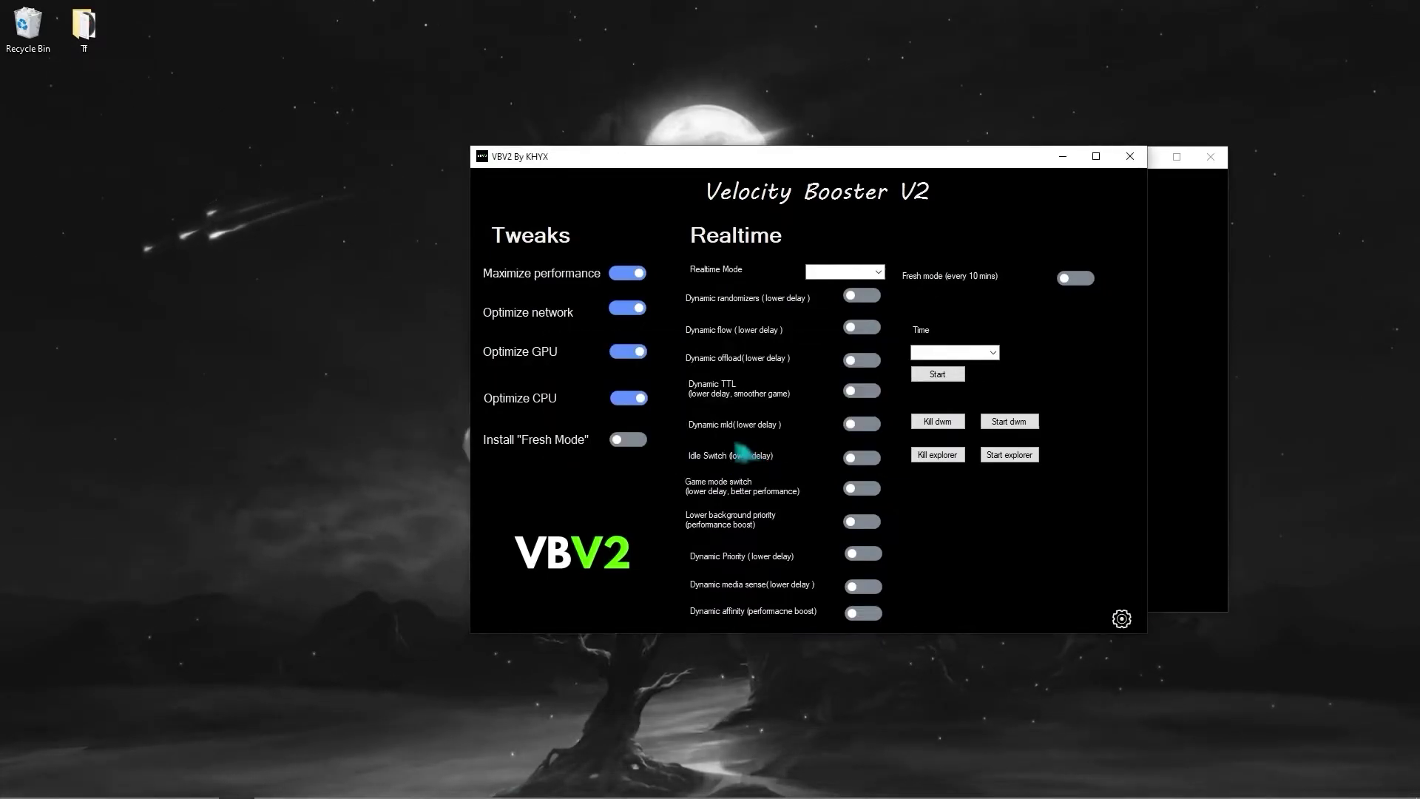
left_click(627, 441)
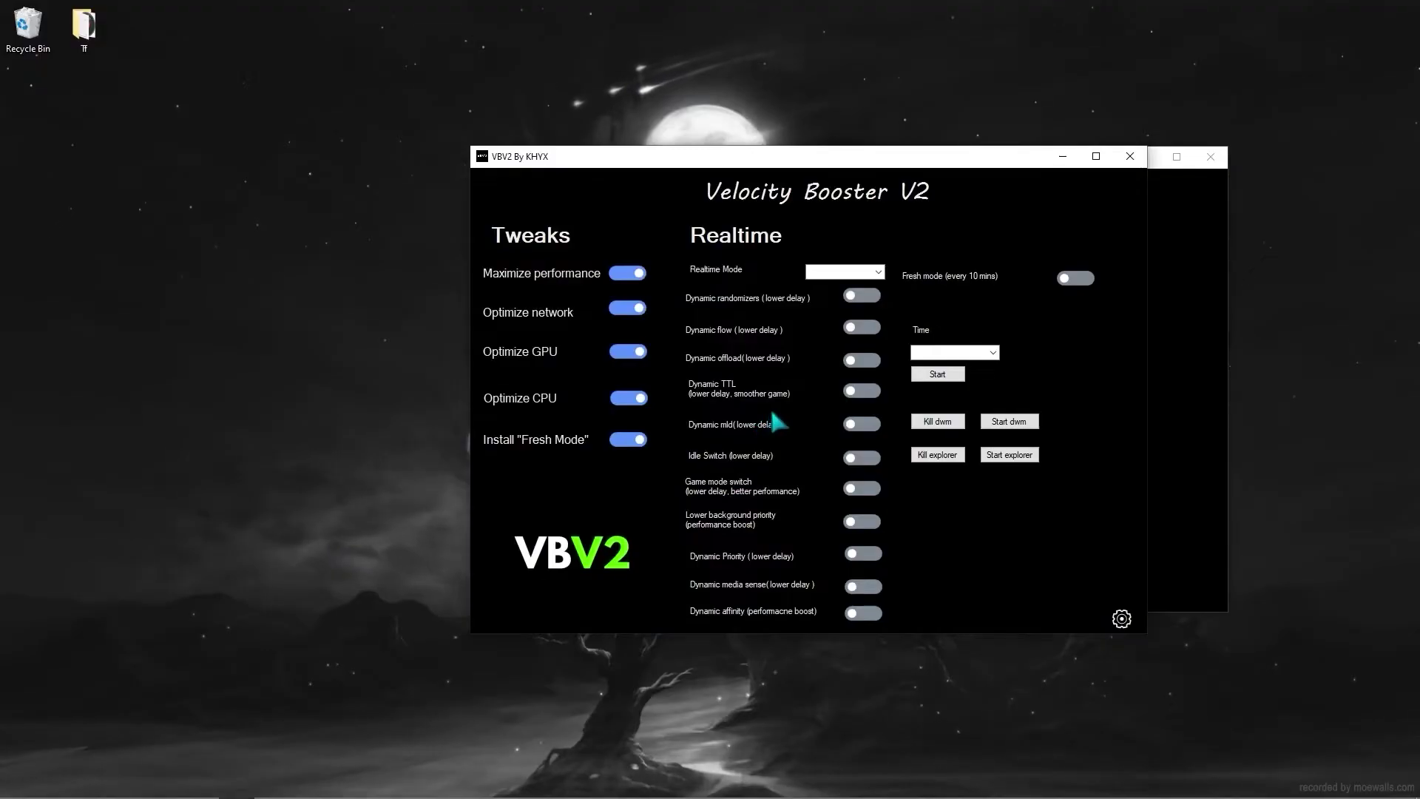
Set the Realtime Mode to Random and turn on all realtime features from Dynamic randomizers through Dynamic affinity
left_click(876, 272)
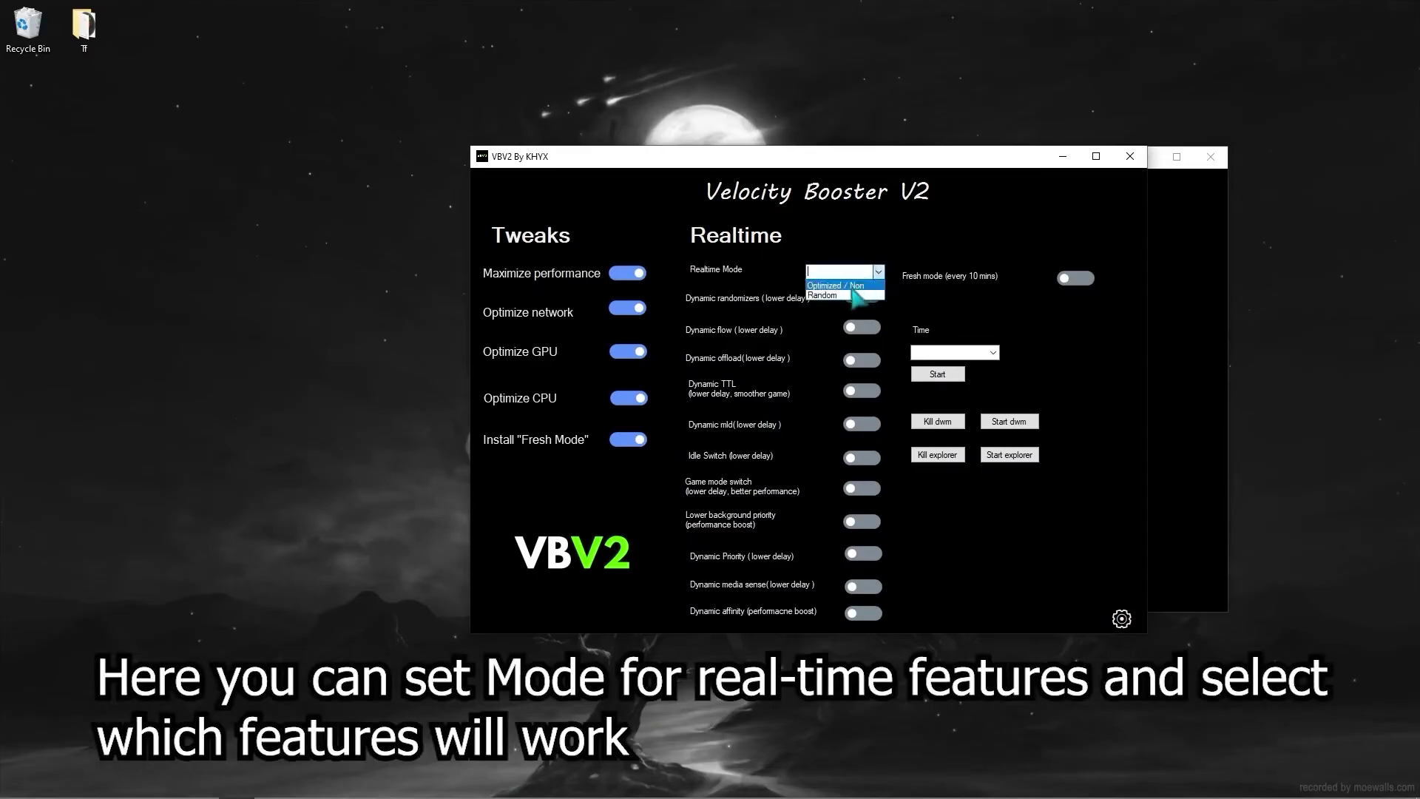
left_click(829, 295)
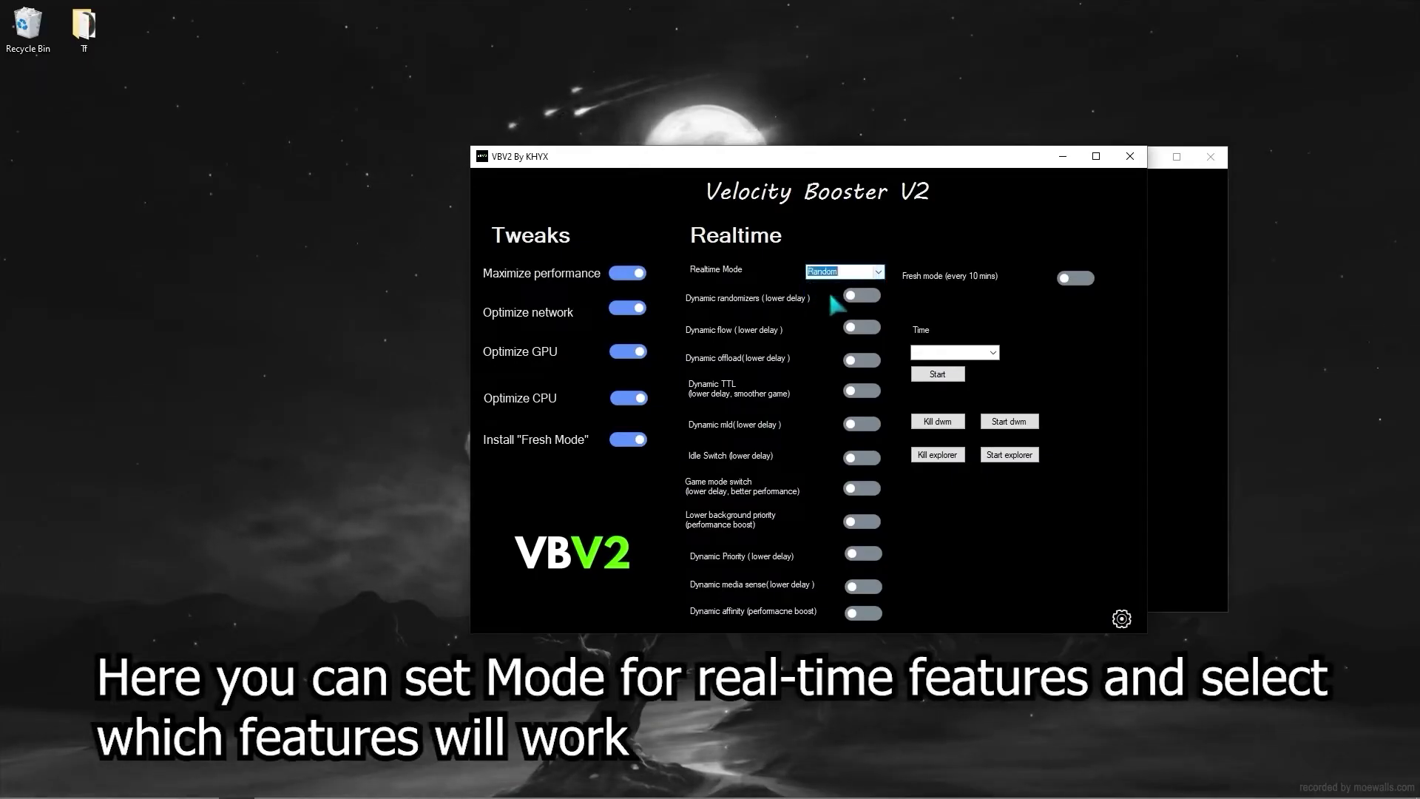
left_click(860, 327)
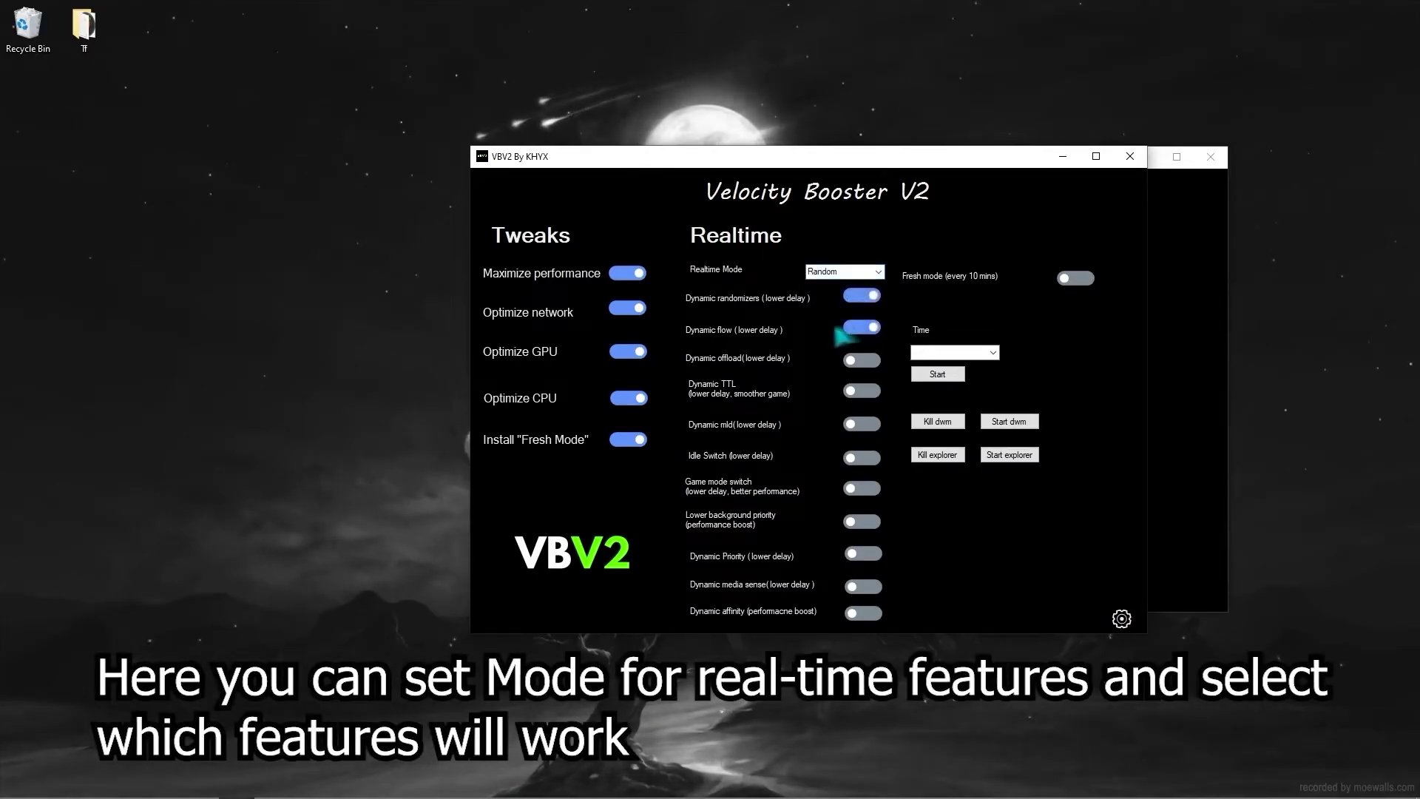
left_click(860, 360)
left_click(861, 390)
left_click(851, 425)
left_click(851, 458)
left_click(851, 489)
left_click(851, 522)
left_click(850, 553)
left_click(852, 586)
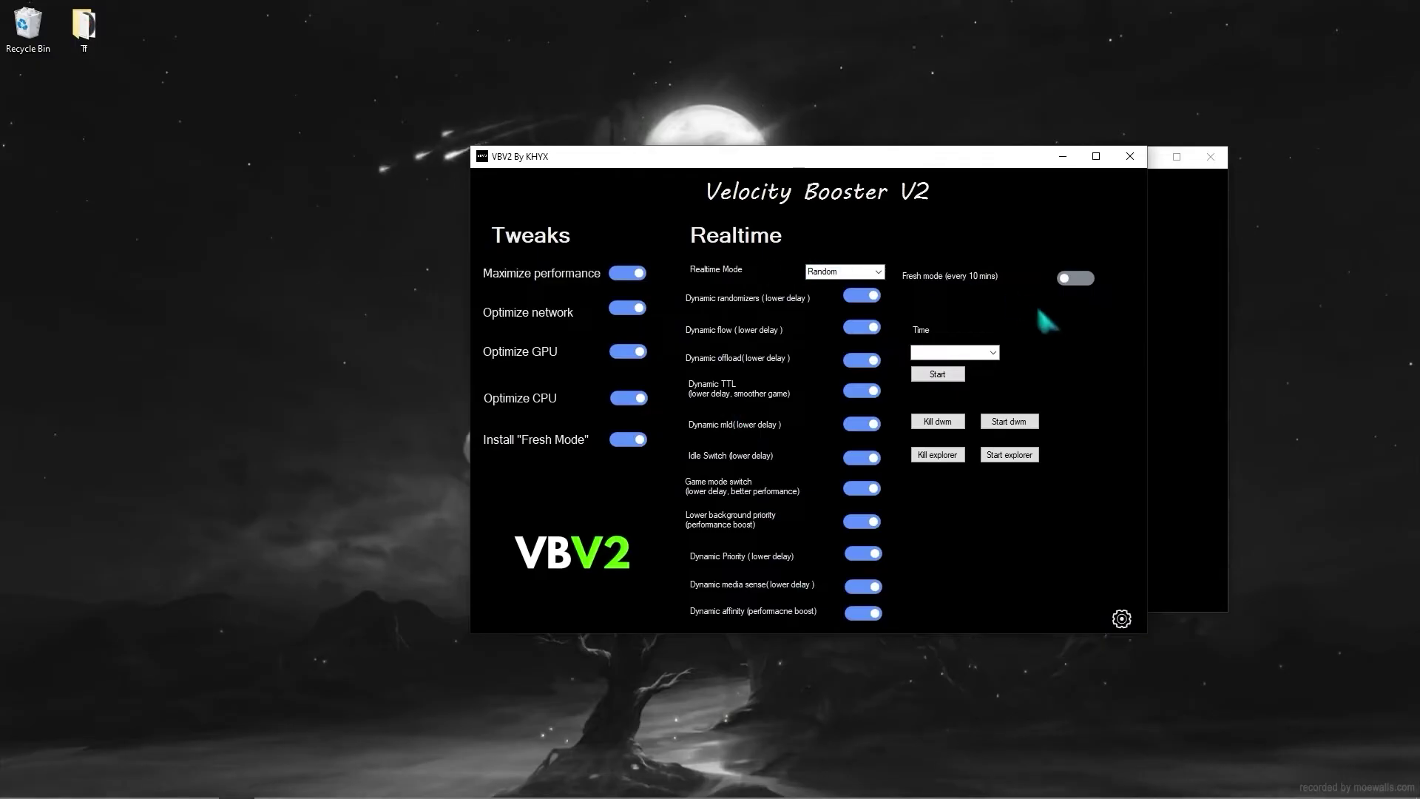
Turn on Fresh mode (every 10 mins), set the realtime interval to 5 s and start the realtime features
left_click(1073, 280)
left_click(993, 353)
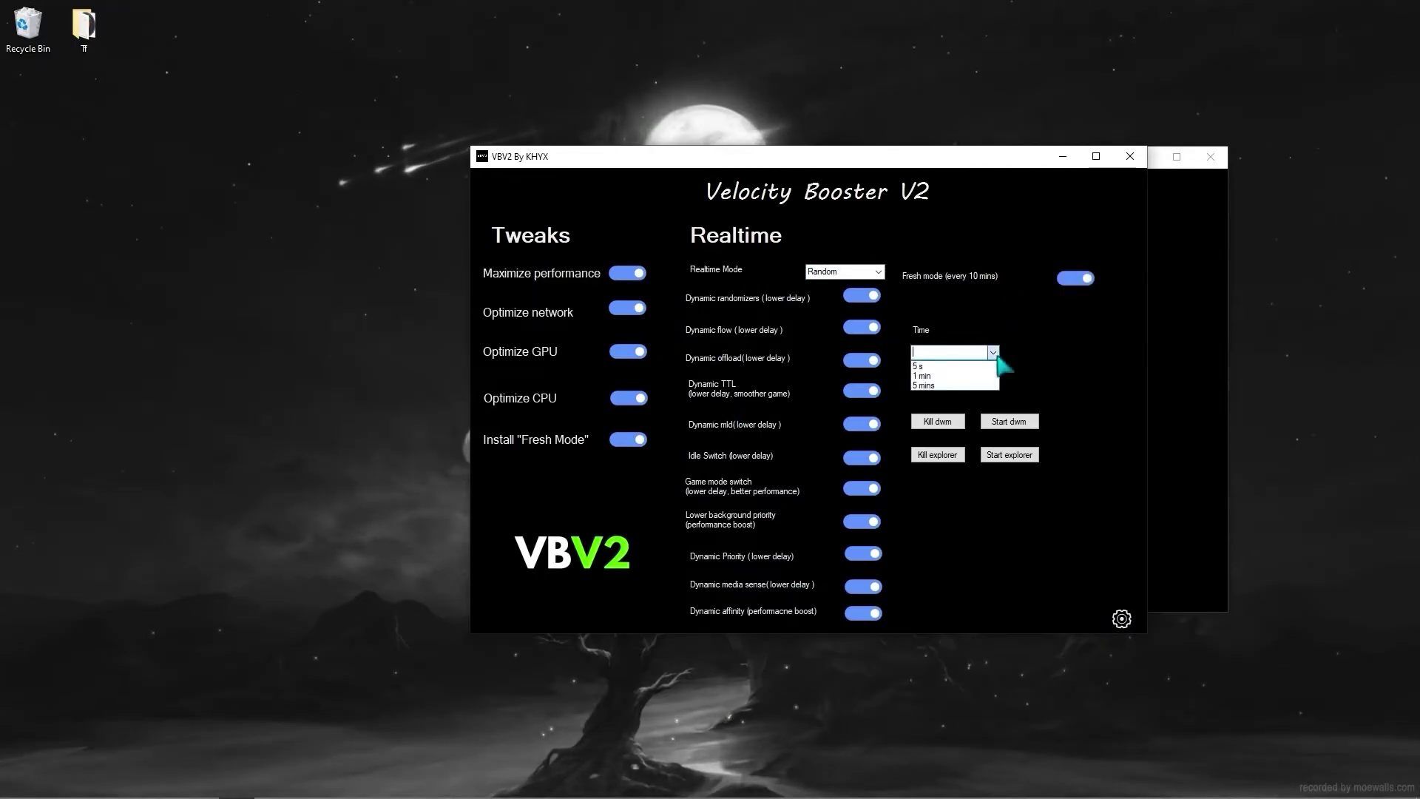
left_click(926, 367)
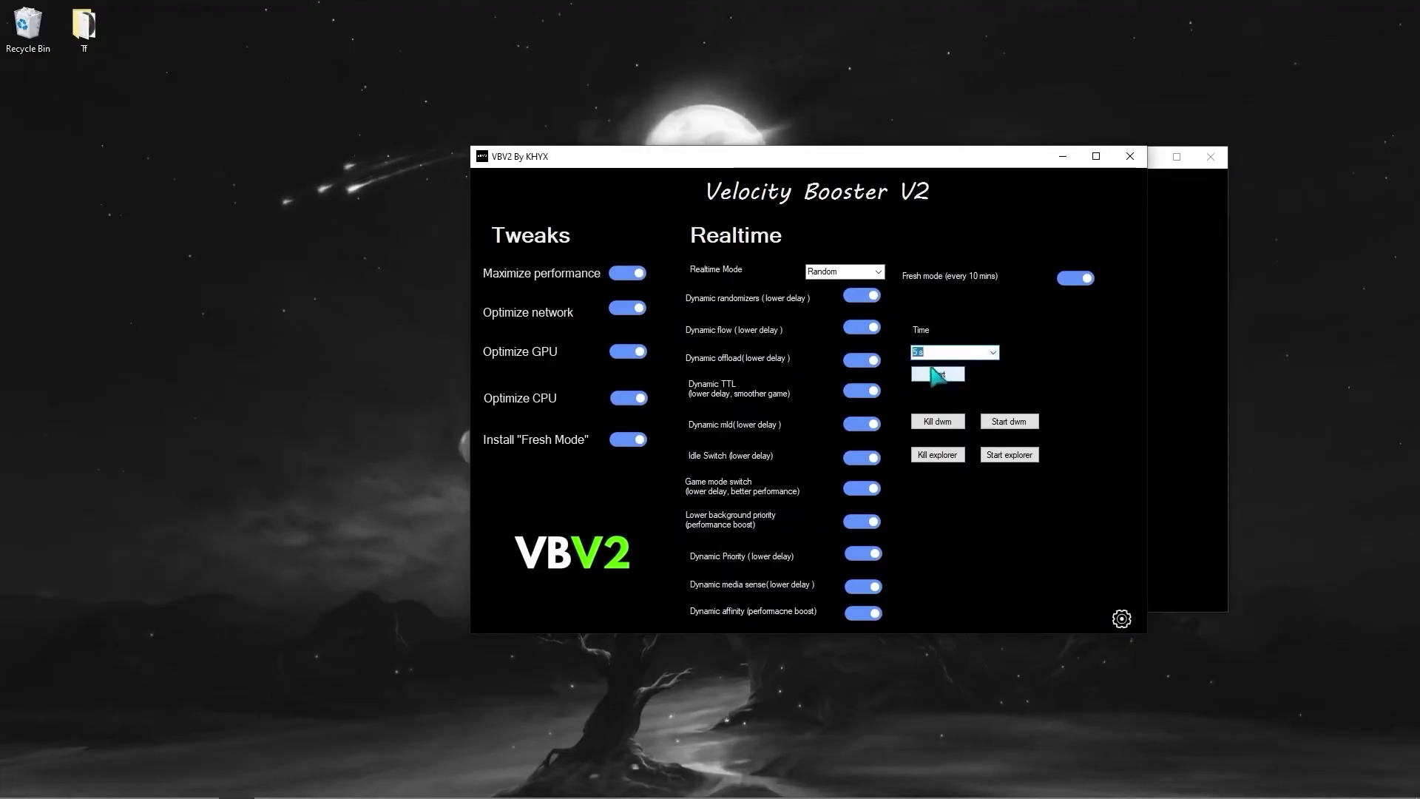
left_click(941, 377)
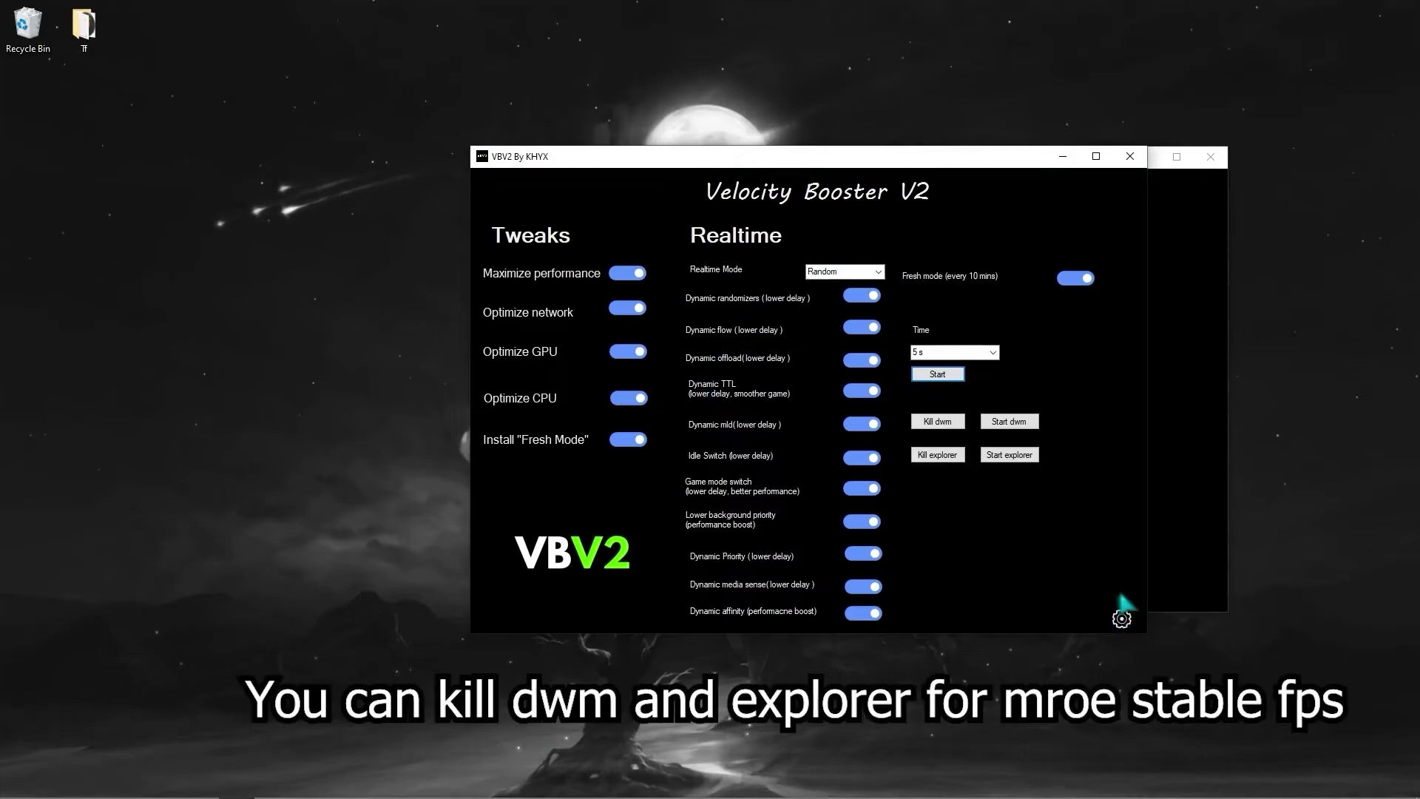
Open the configuration settings and turn off Dynamic randomizers, Dynamic flow, Dynamic offload and Dynamic TTL
left_click(1118, 618)
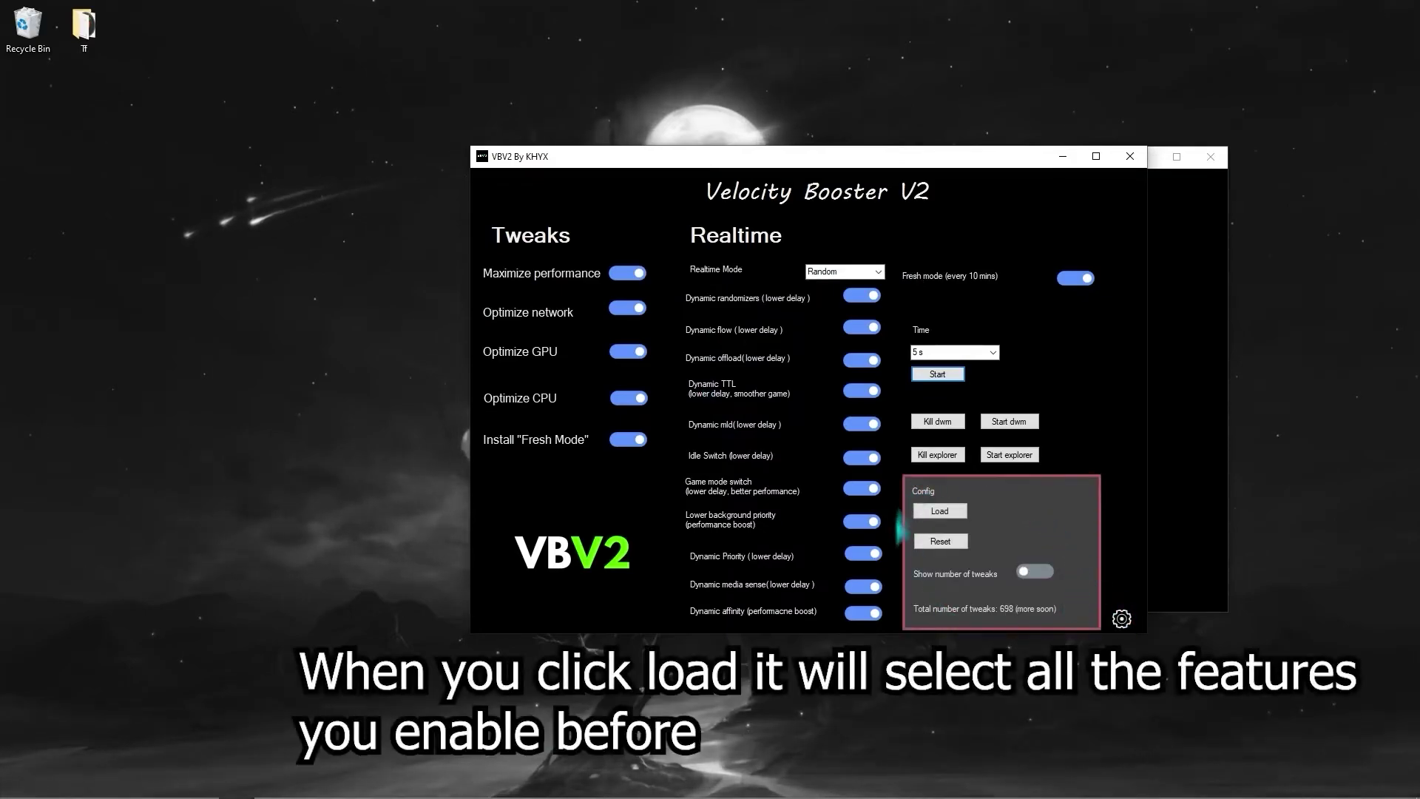
left_click(1035, 573)
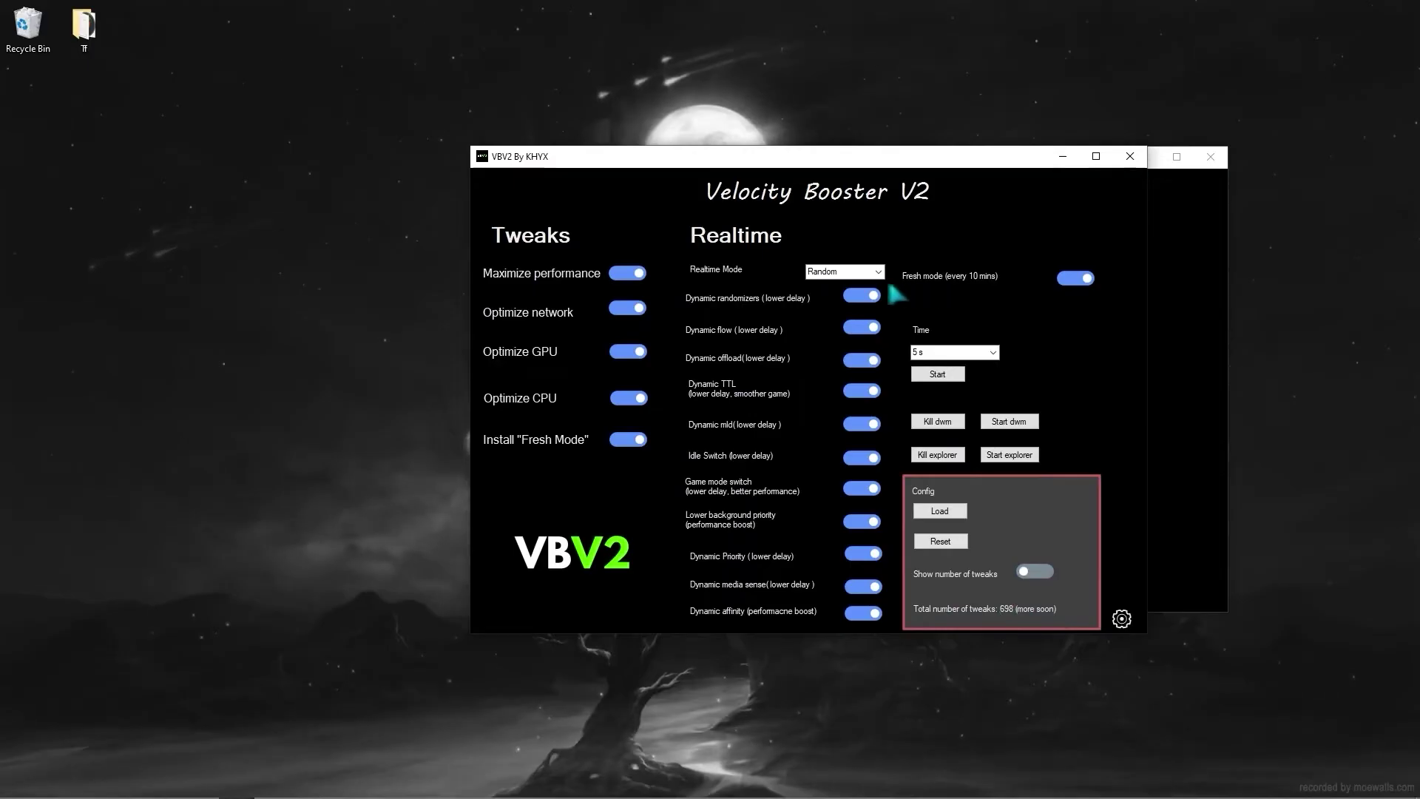
left_click(860, 296)
left_click(862, 361)
left_click(862, 391)
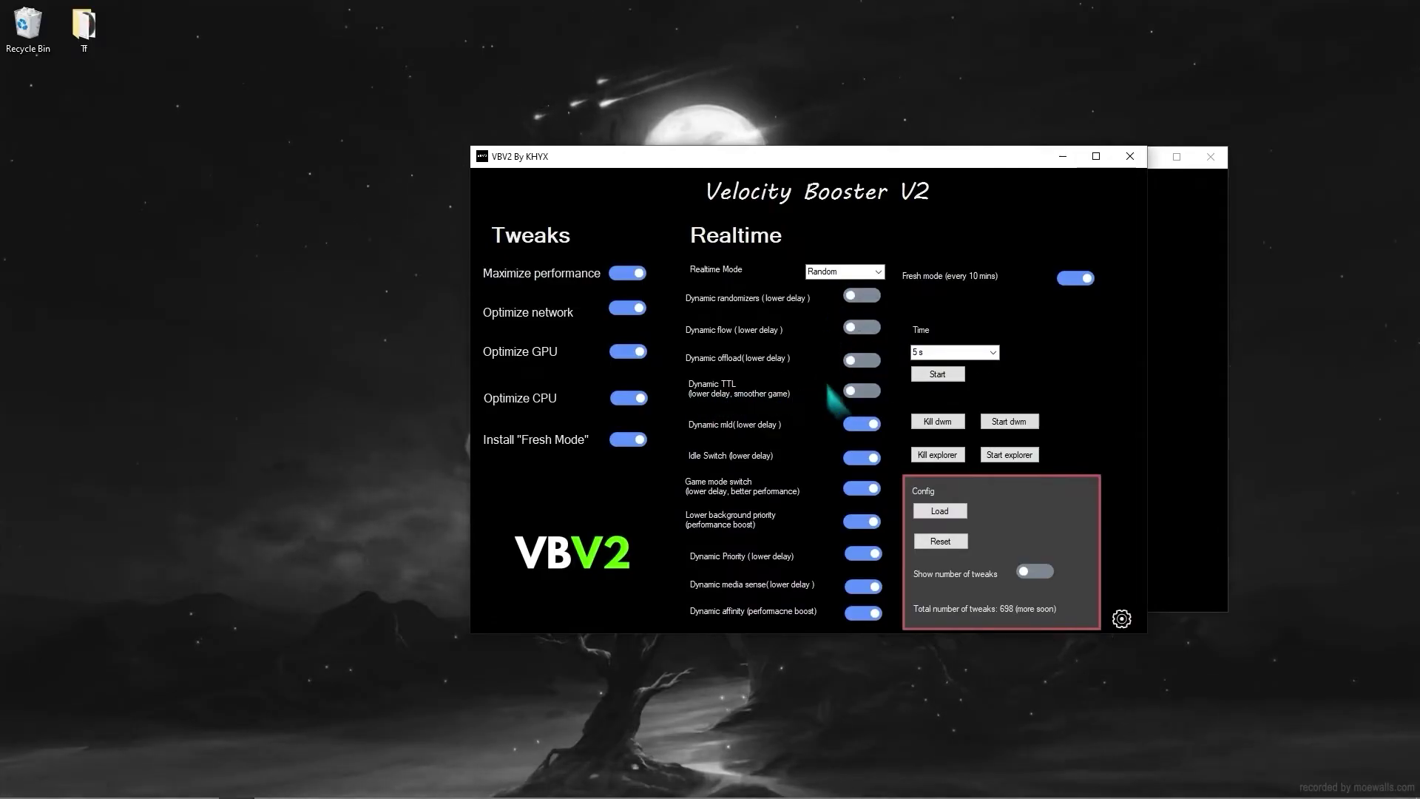
Load the saved configuration to re-enable the realtime features, start them and close the configuration settings
left_click(944, 512)
left_click(938, 375)
left_click(1121, 619)
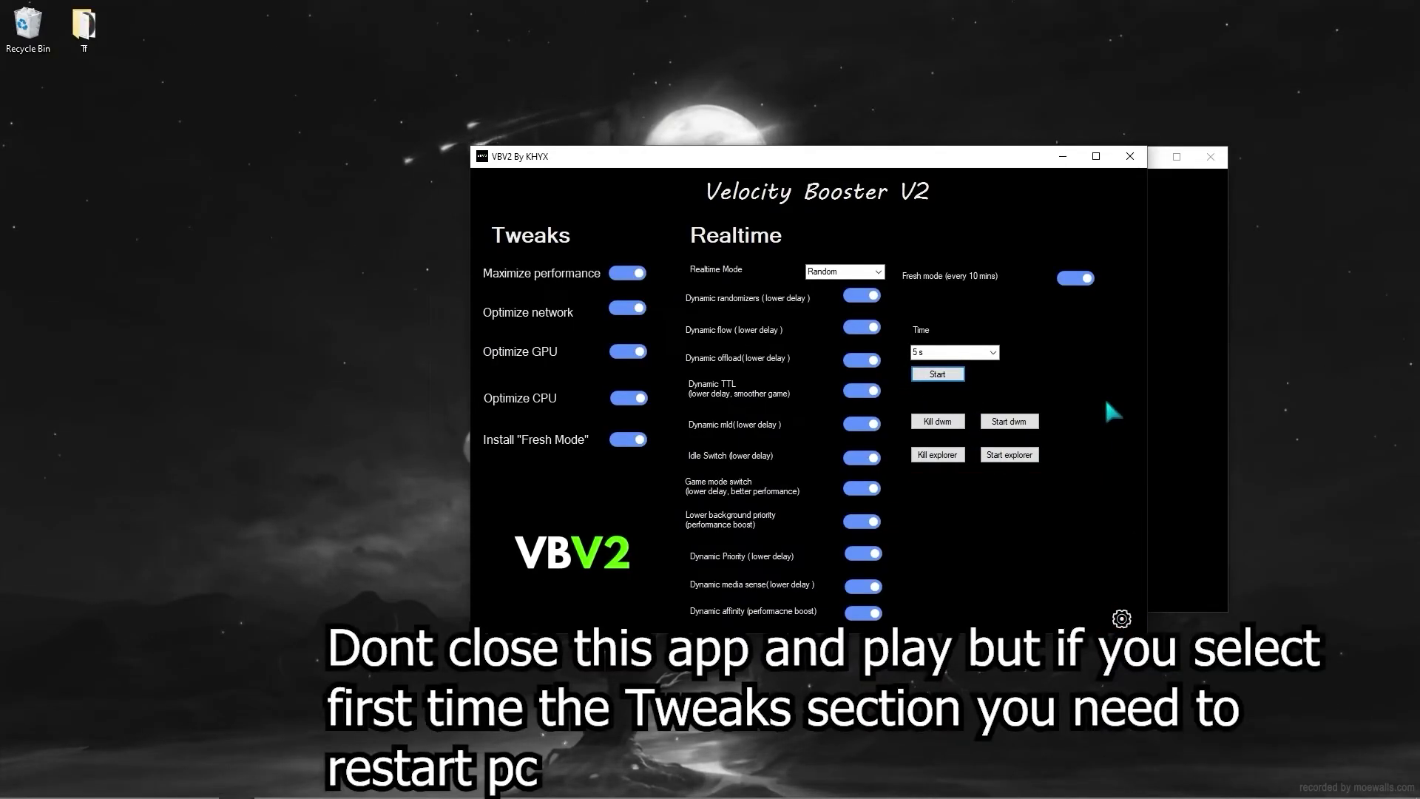
Open the Windows shutdown options for restarting the PC
key("super")
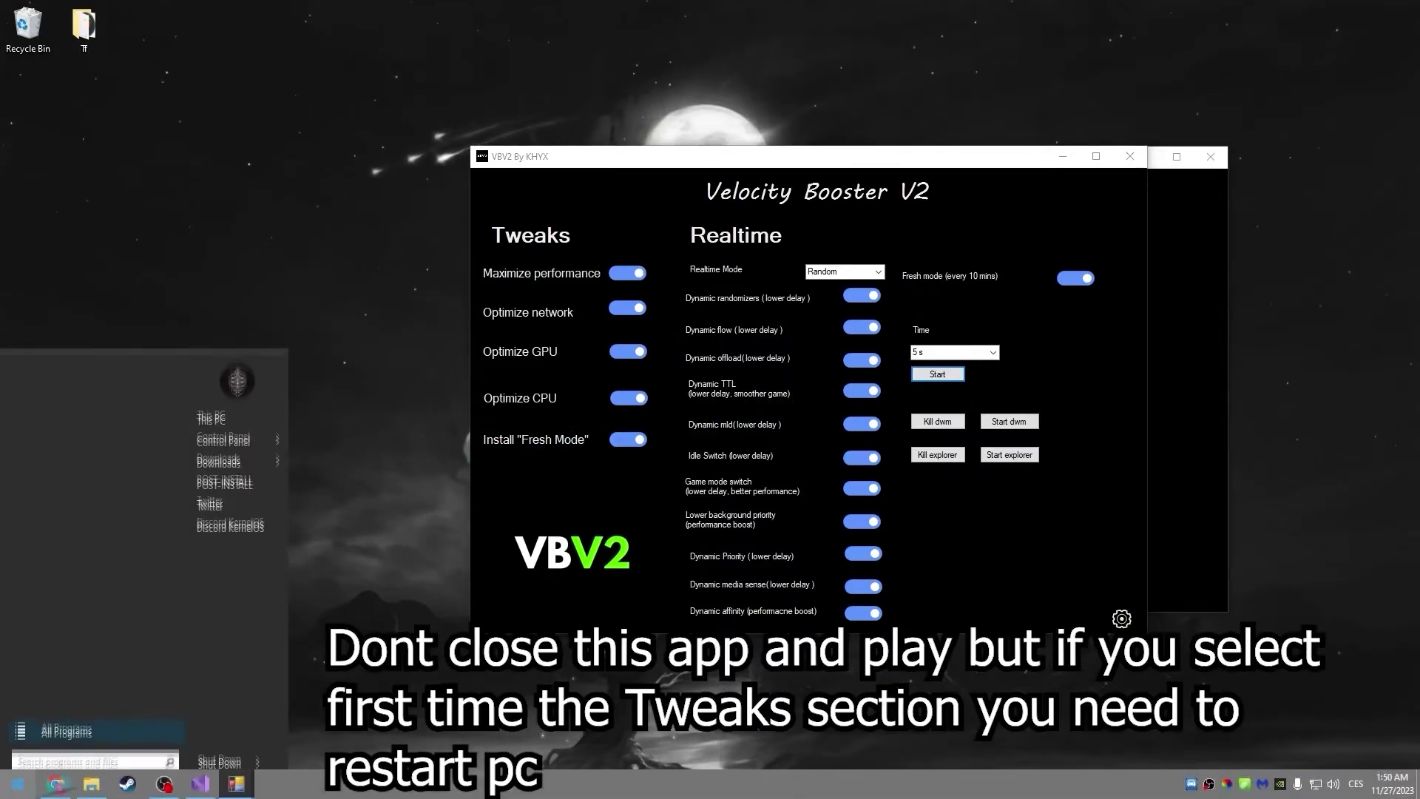
left_click(256, 750)
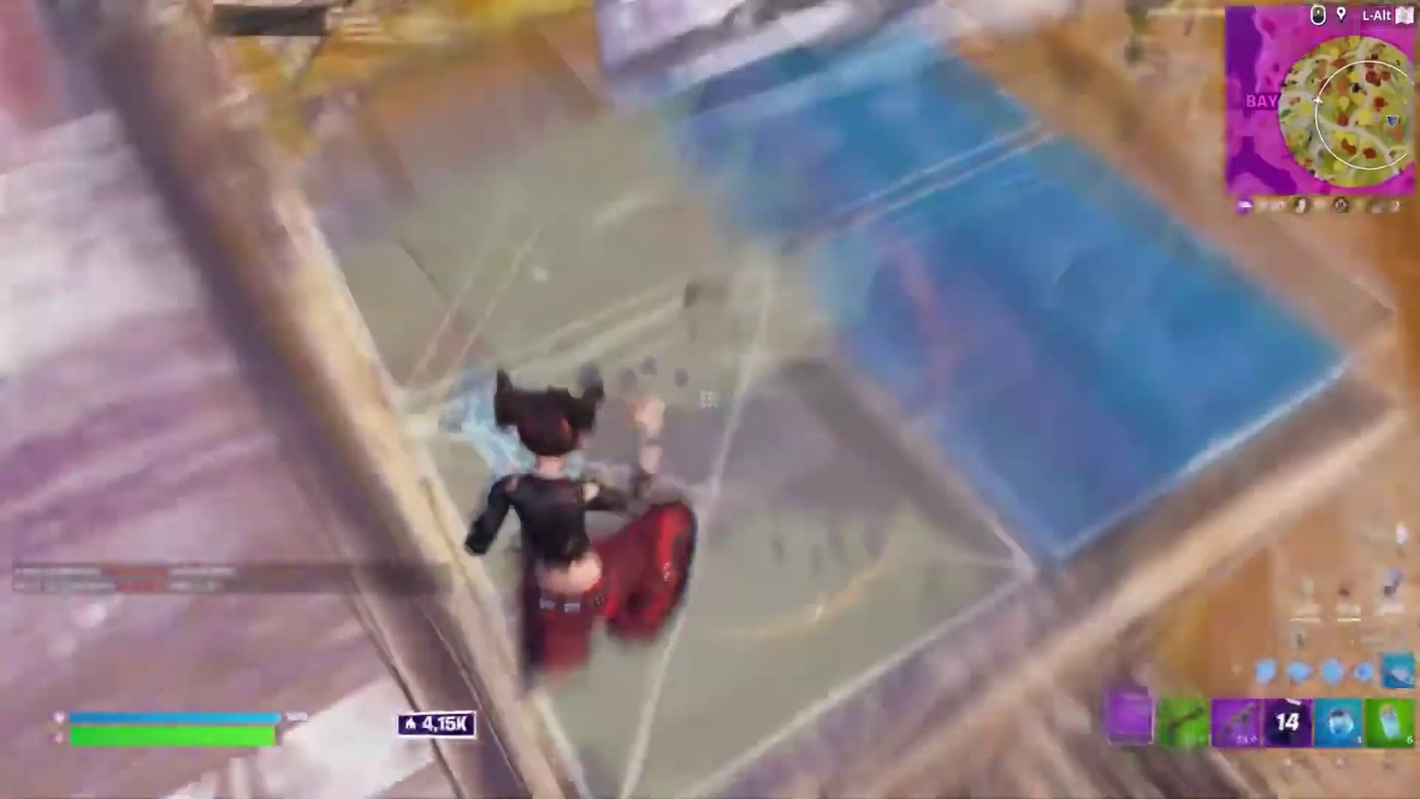